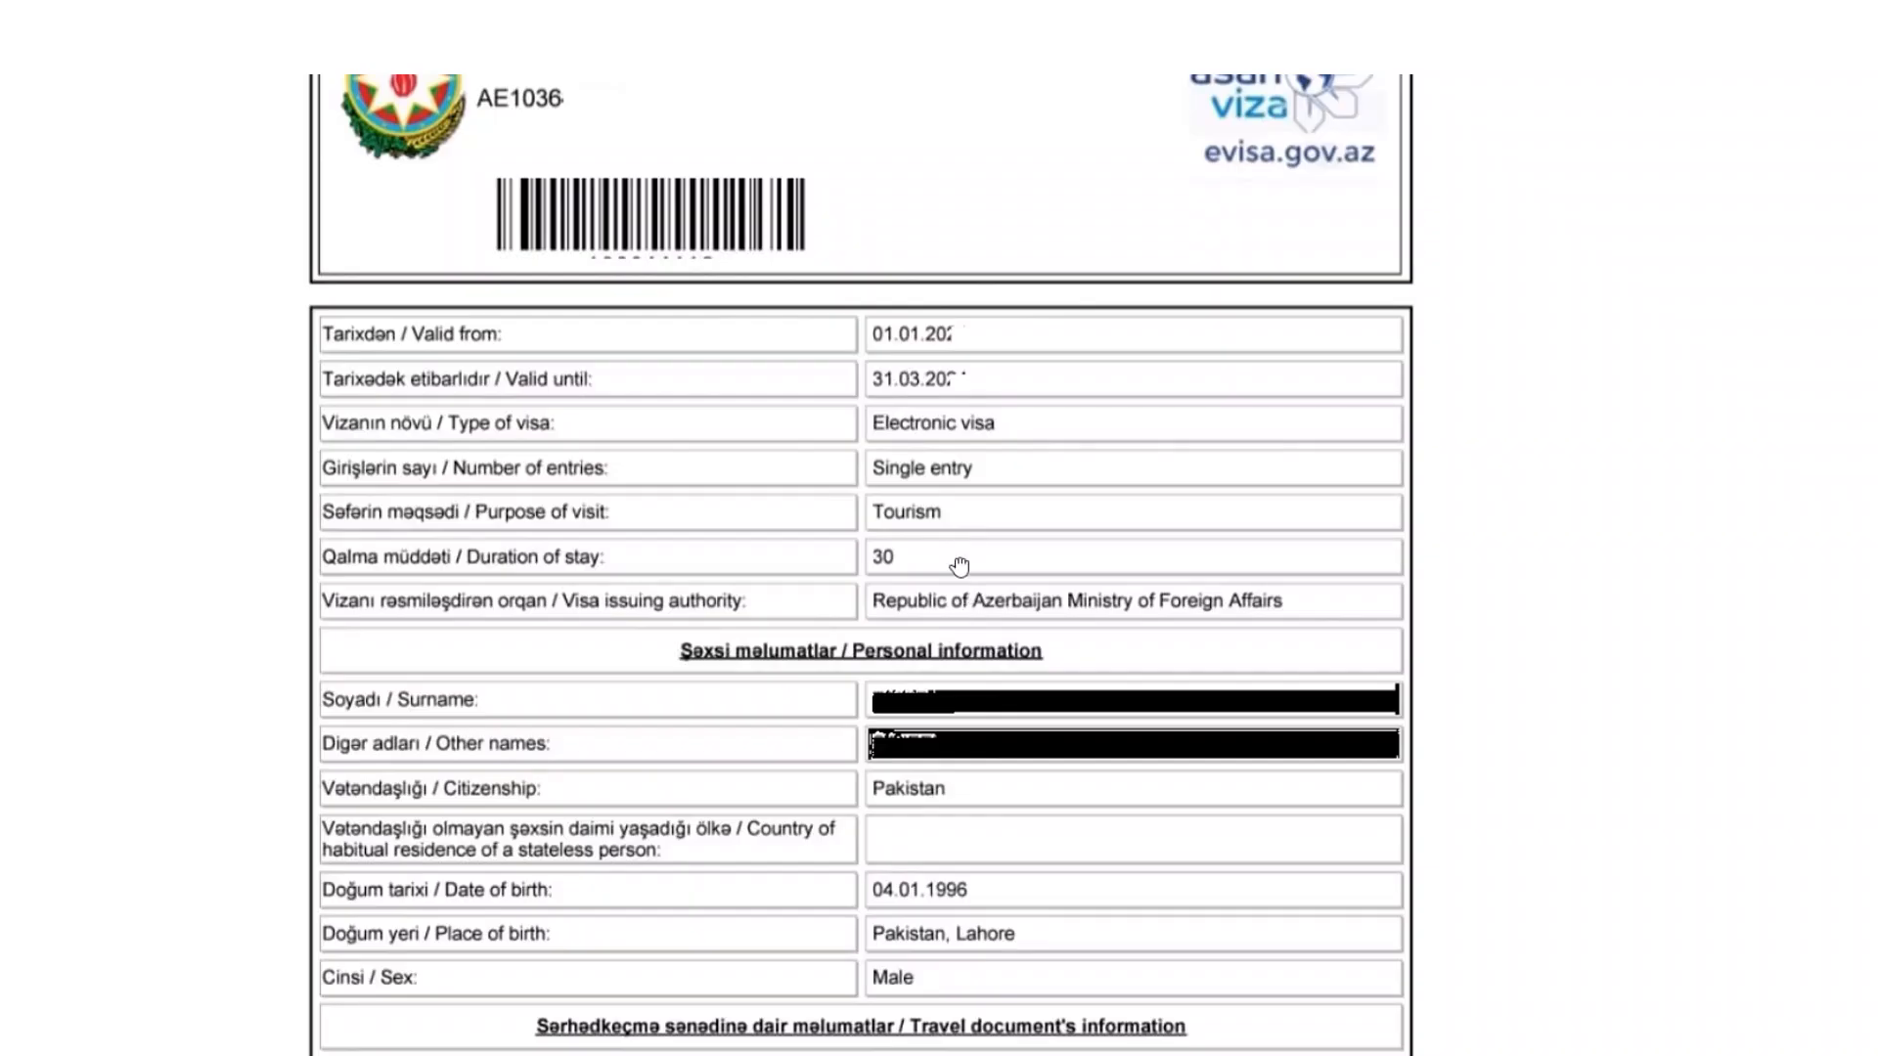
Review the sample e-visa PDF's header, travel document and notes, then start a Standard e-Visa application
{"action": "left_click_drag", "start_coordinate": [959, 567], "coordinate": [977, 632]}
{"action": "left_click_drag", "start_coordinate": [780, 826], "coordinate": [809, 641]}
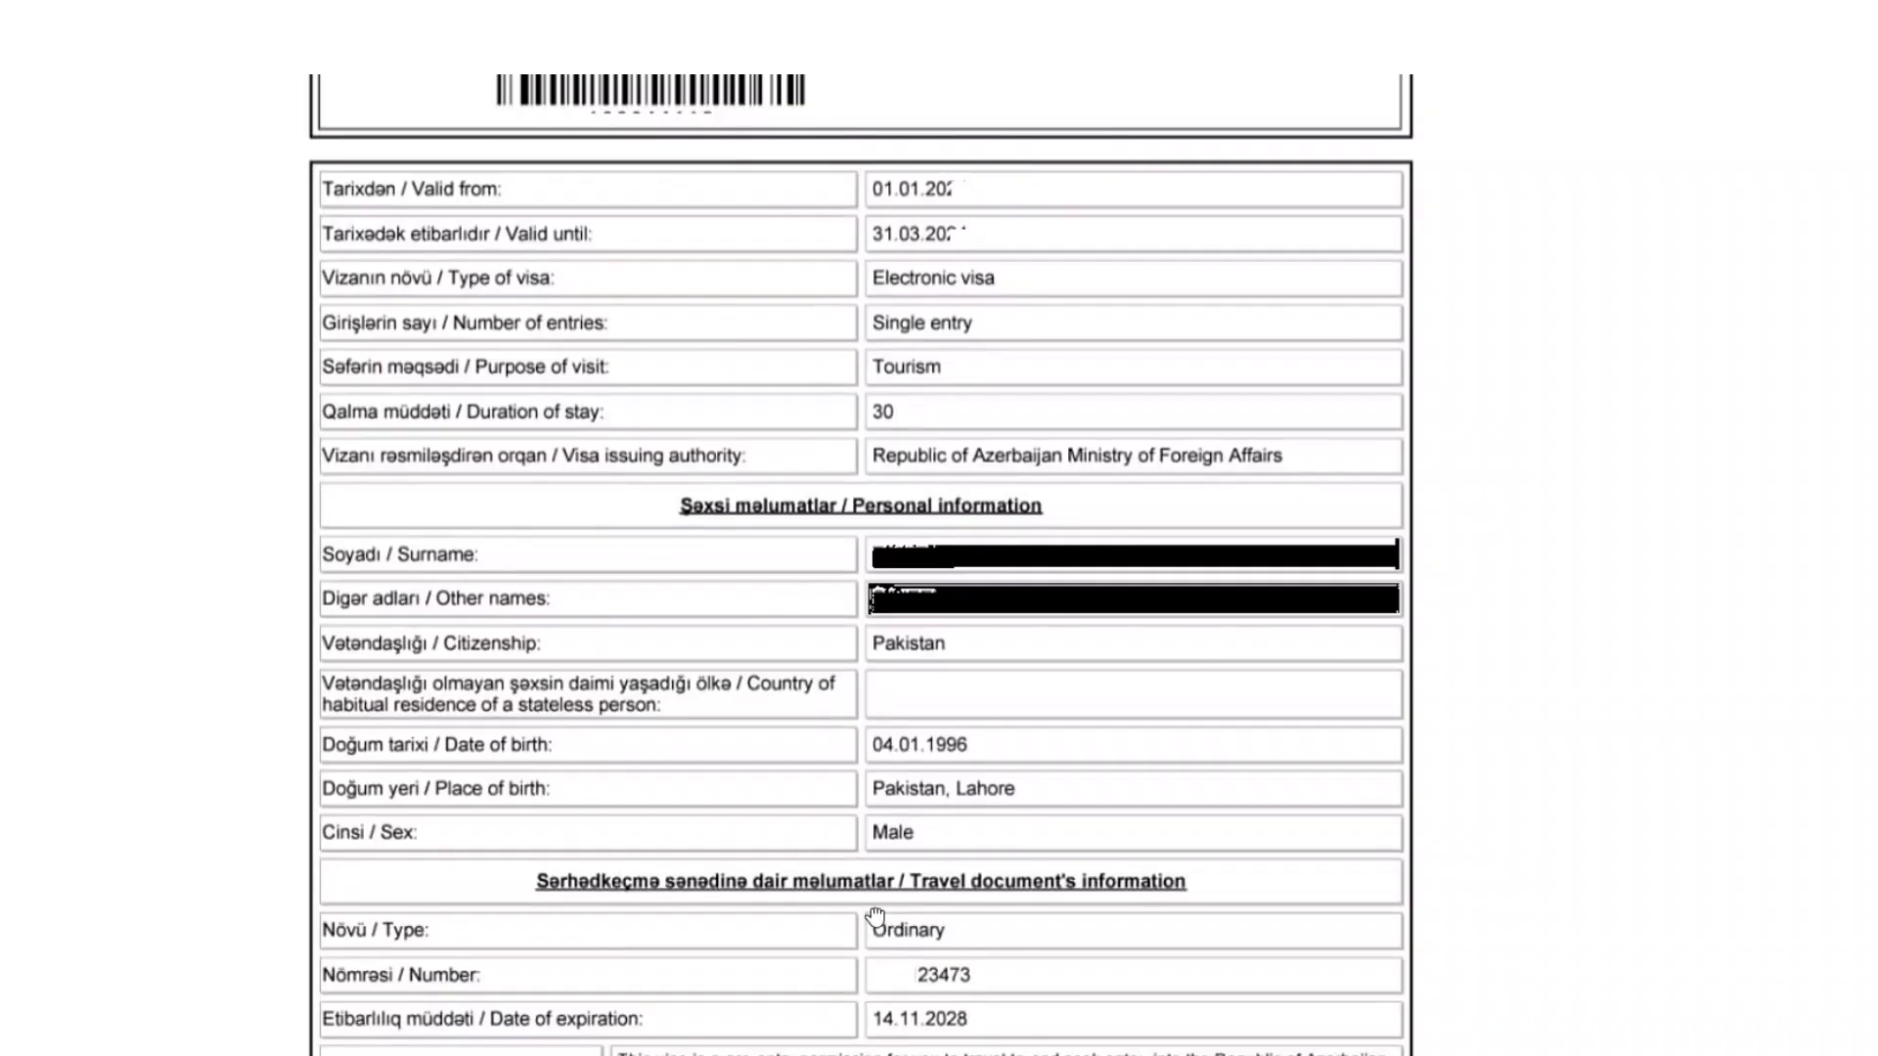
{"action": "scroll", "coordinate": [822, 675], "scroll_direction": "down", "scroll_amount": 3}
{"action": "left_click_drag", "start_coordinate": [896, 683], "coordinate": [896, 660]}
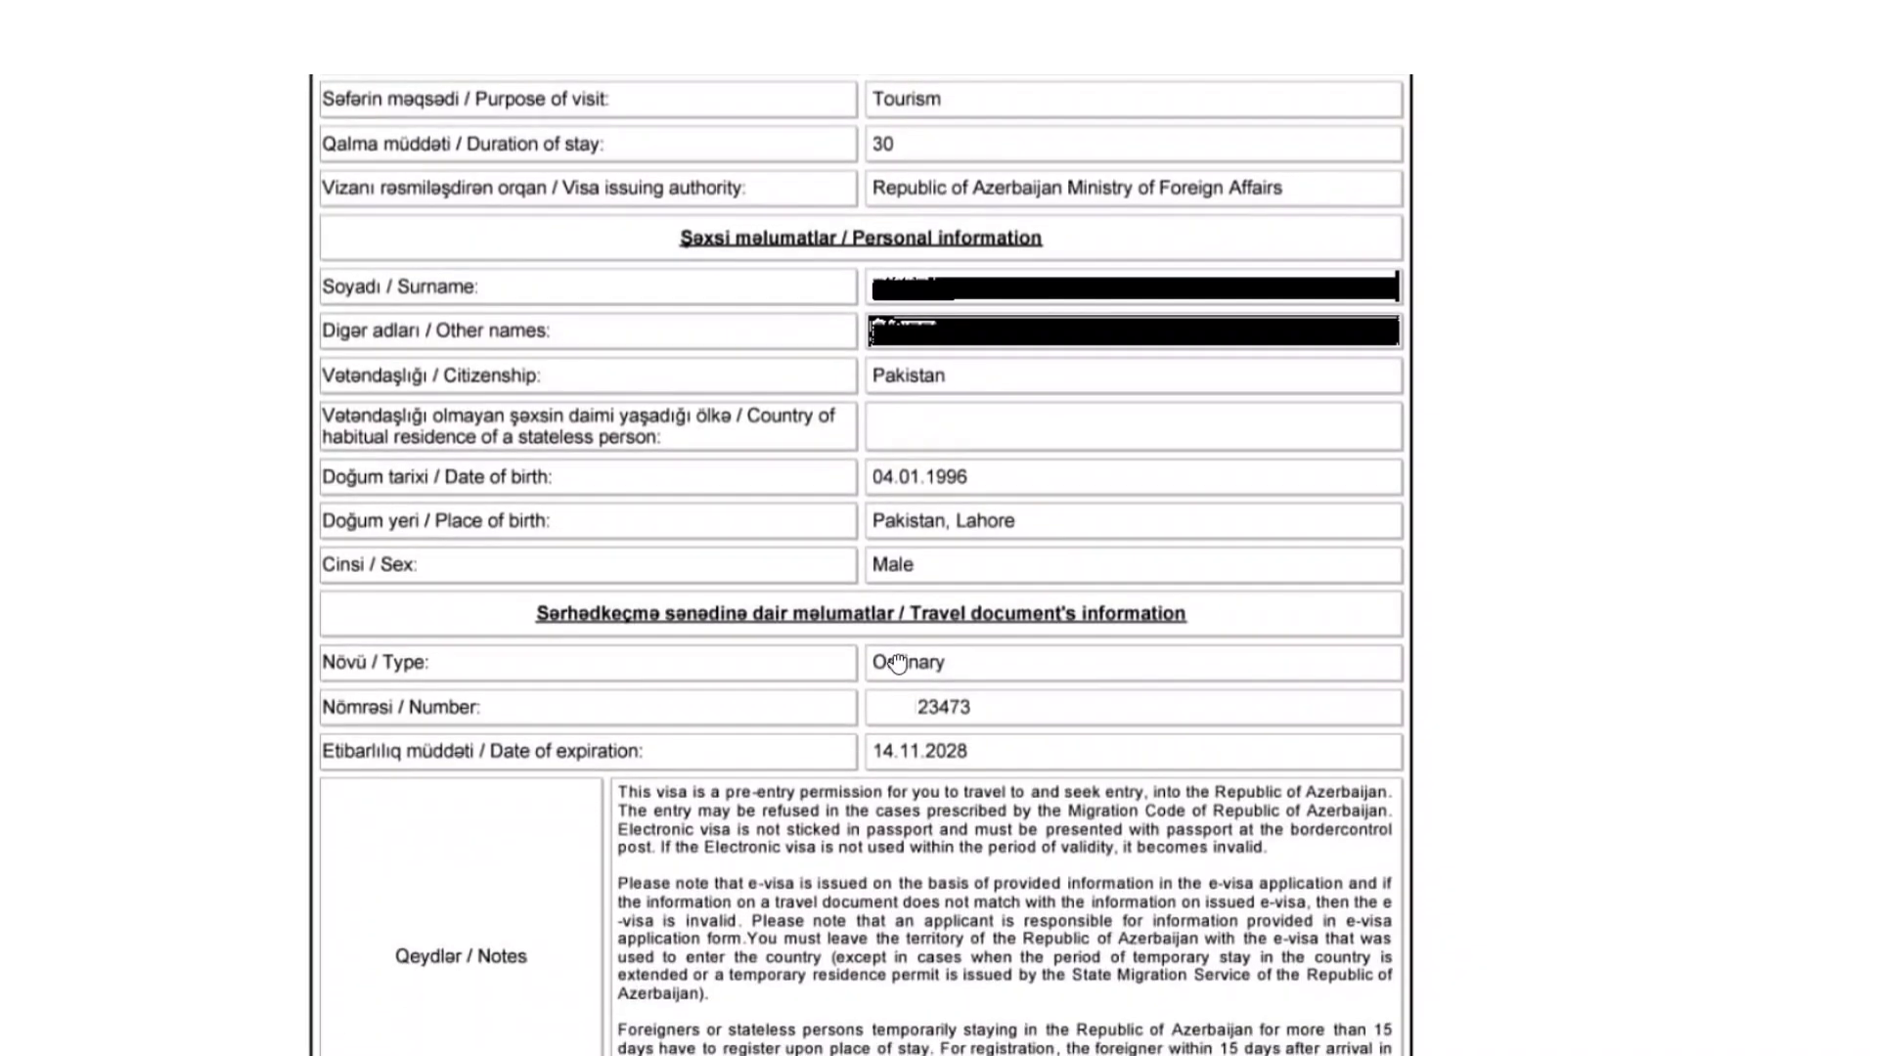
{"action": "left_click_drag", "start_coordinate": [813, 918], "coordinate": [815, 772]}
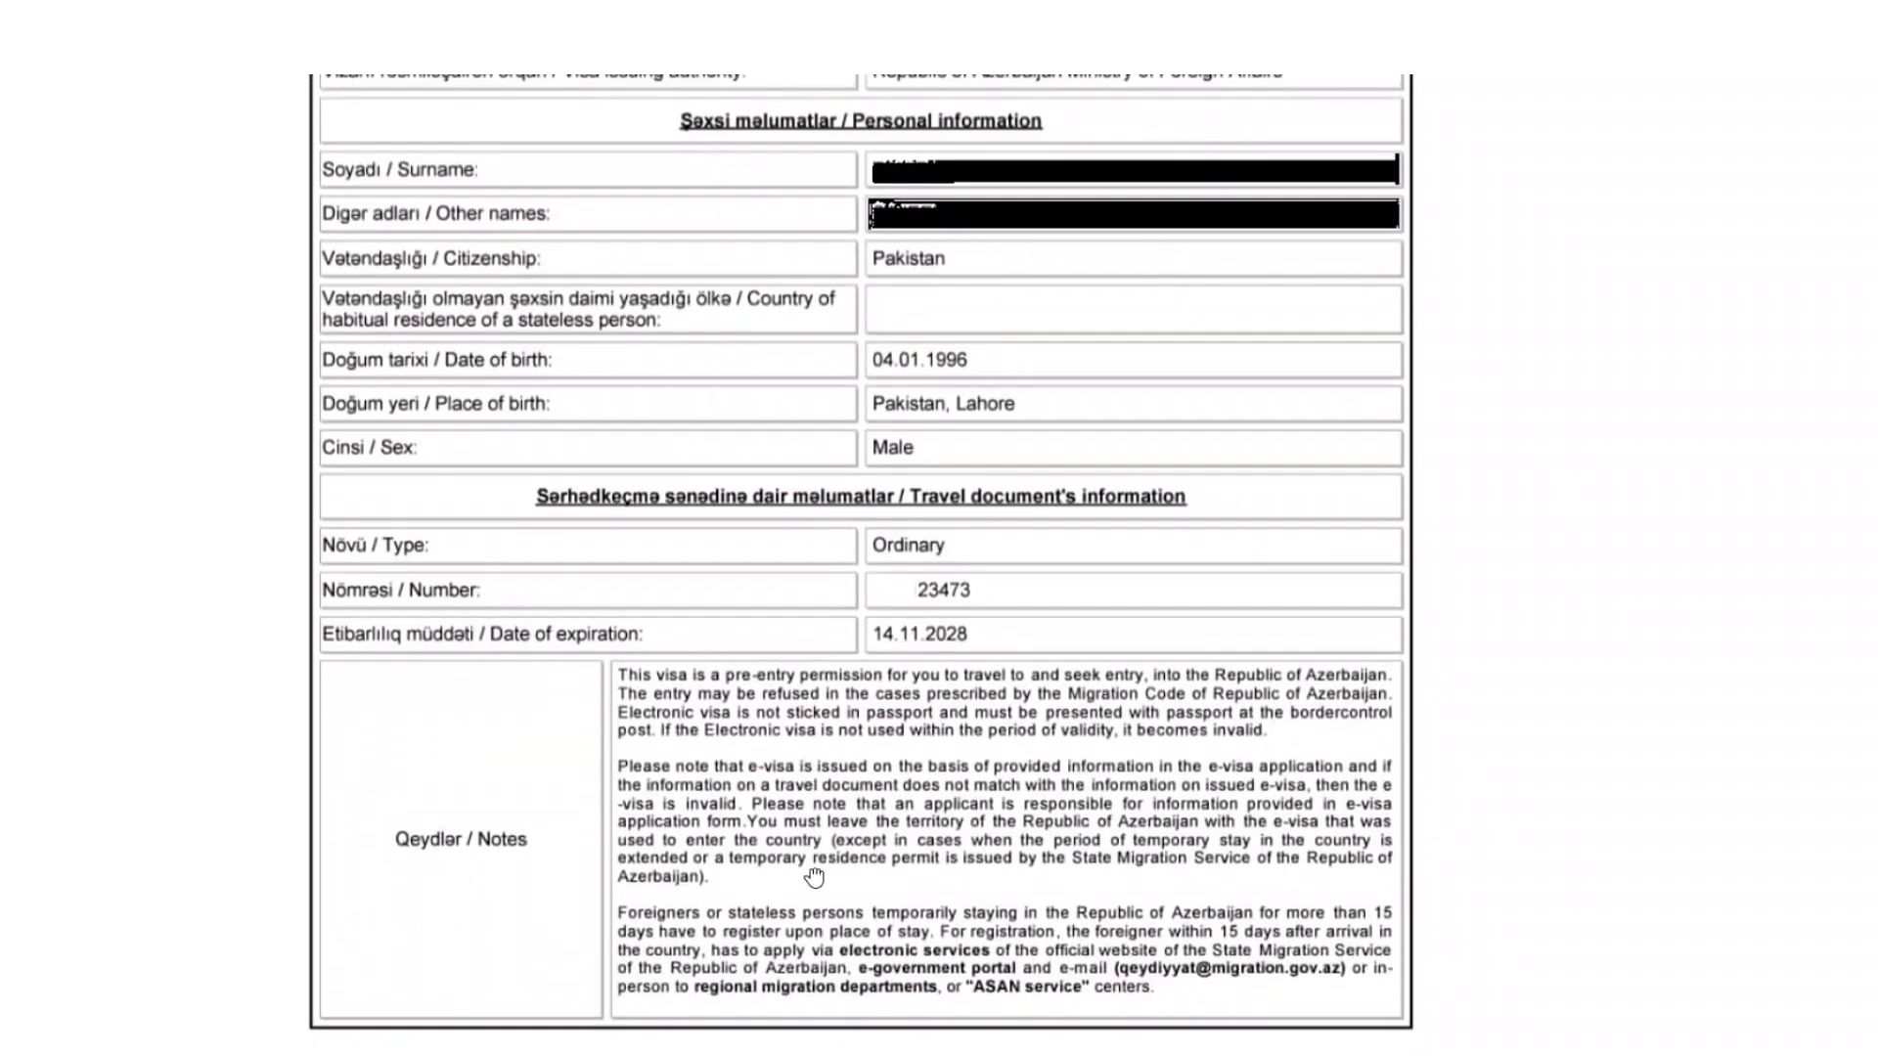
{"action": "scroll", "coordinate": [822, 832], "scroll_direction": "up", "scroll_amount": 8}
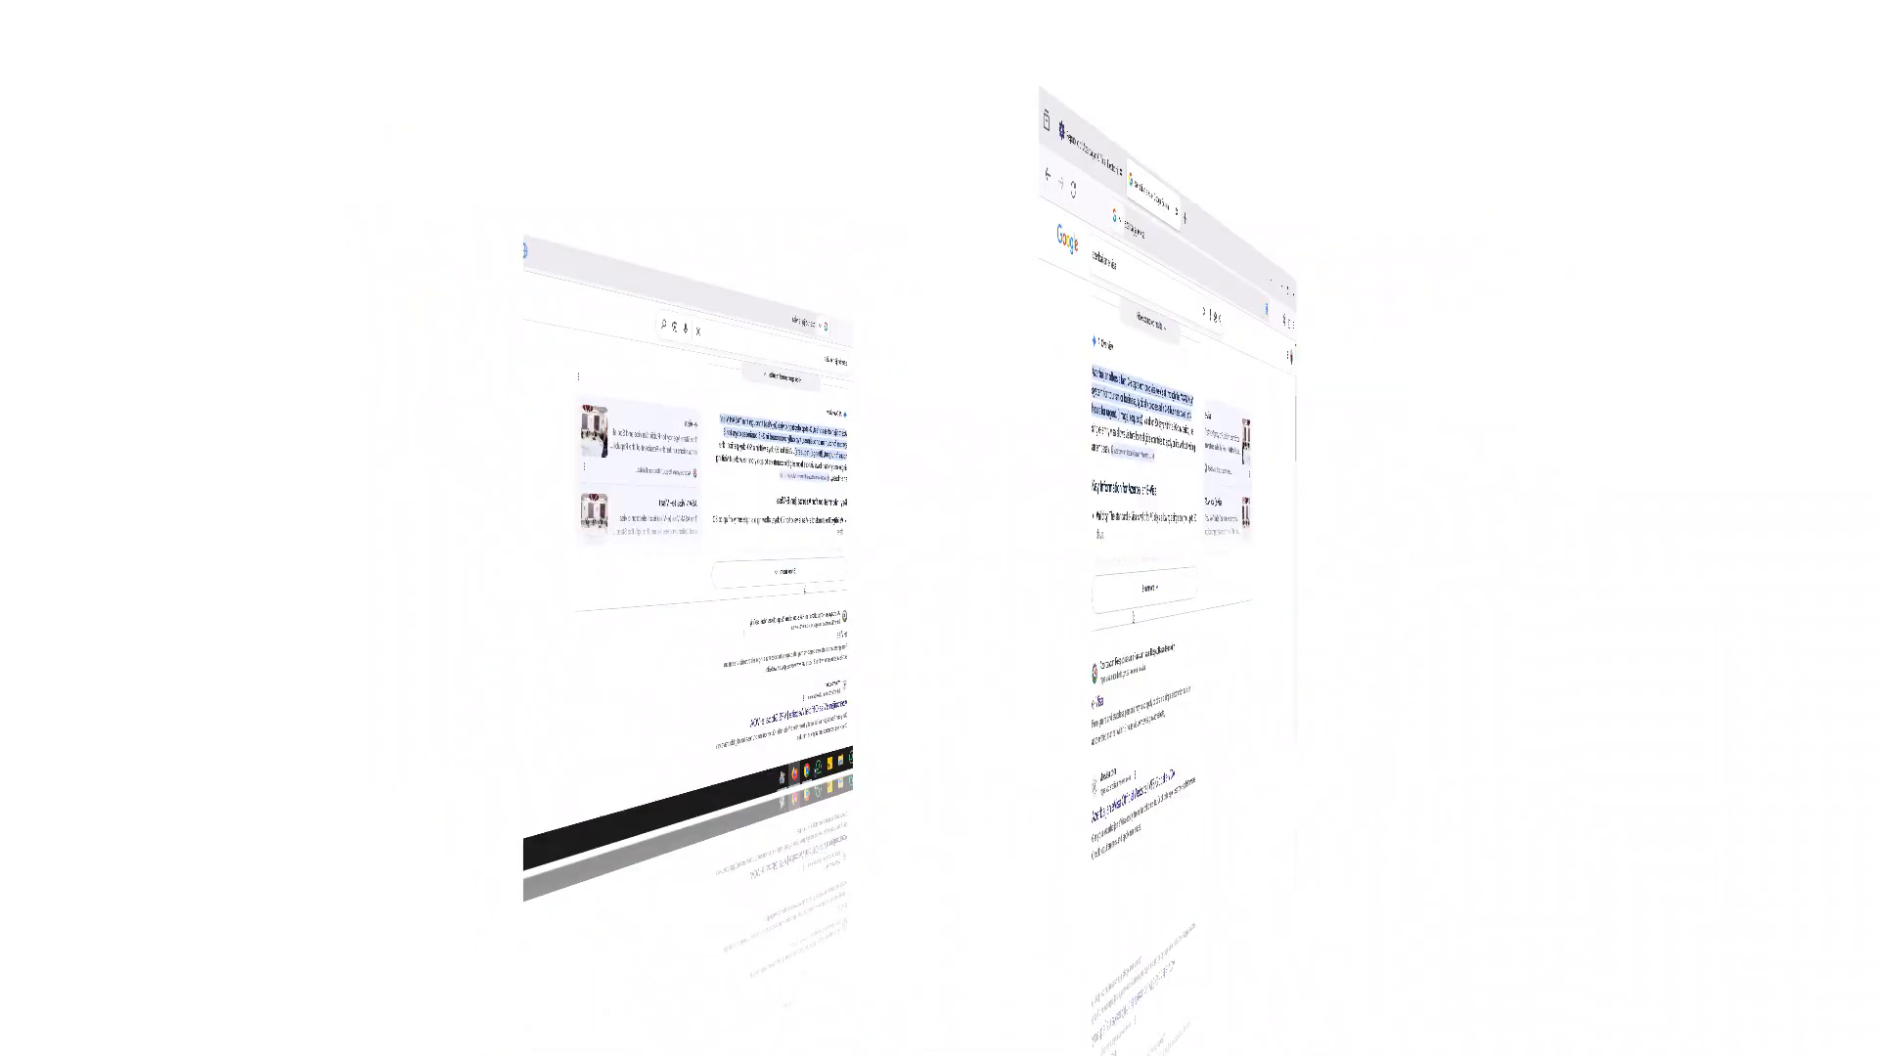
{"action": "scroll", "coordinate": [462, 655], "scroll_direction": "down", "scroll_amount": 5}
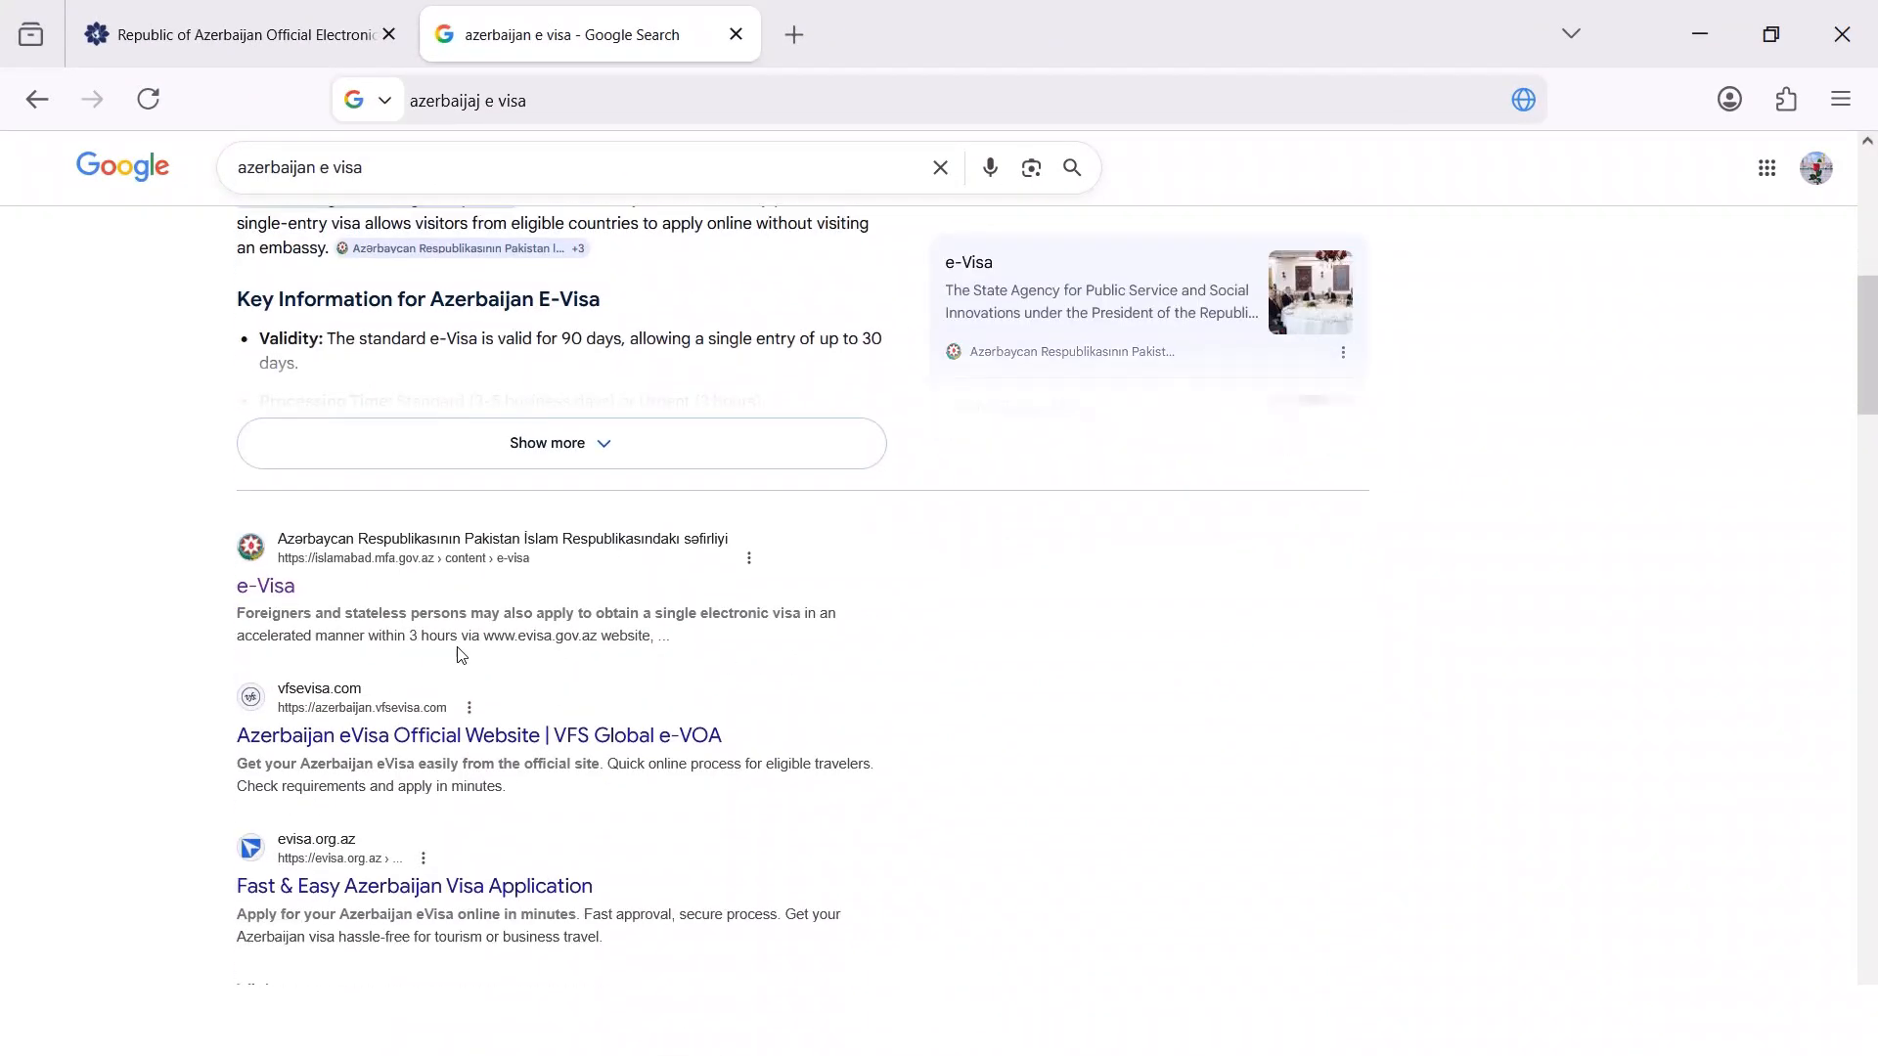
{"action": "scroll", "coordinate": [459, 649], "scroll_direction": "up", "scroll_amount": 10}
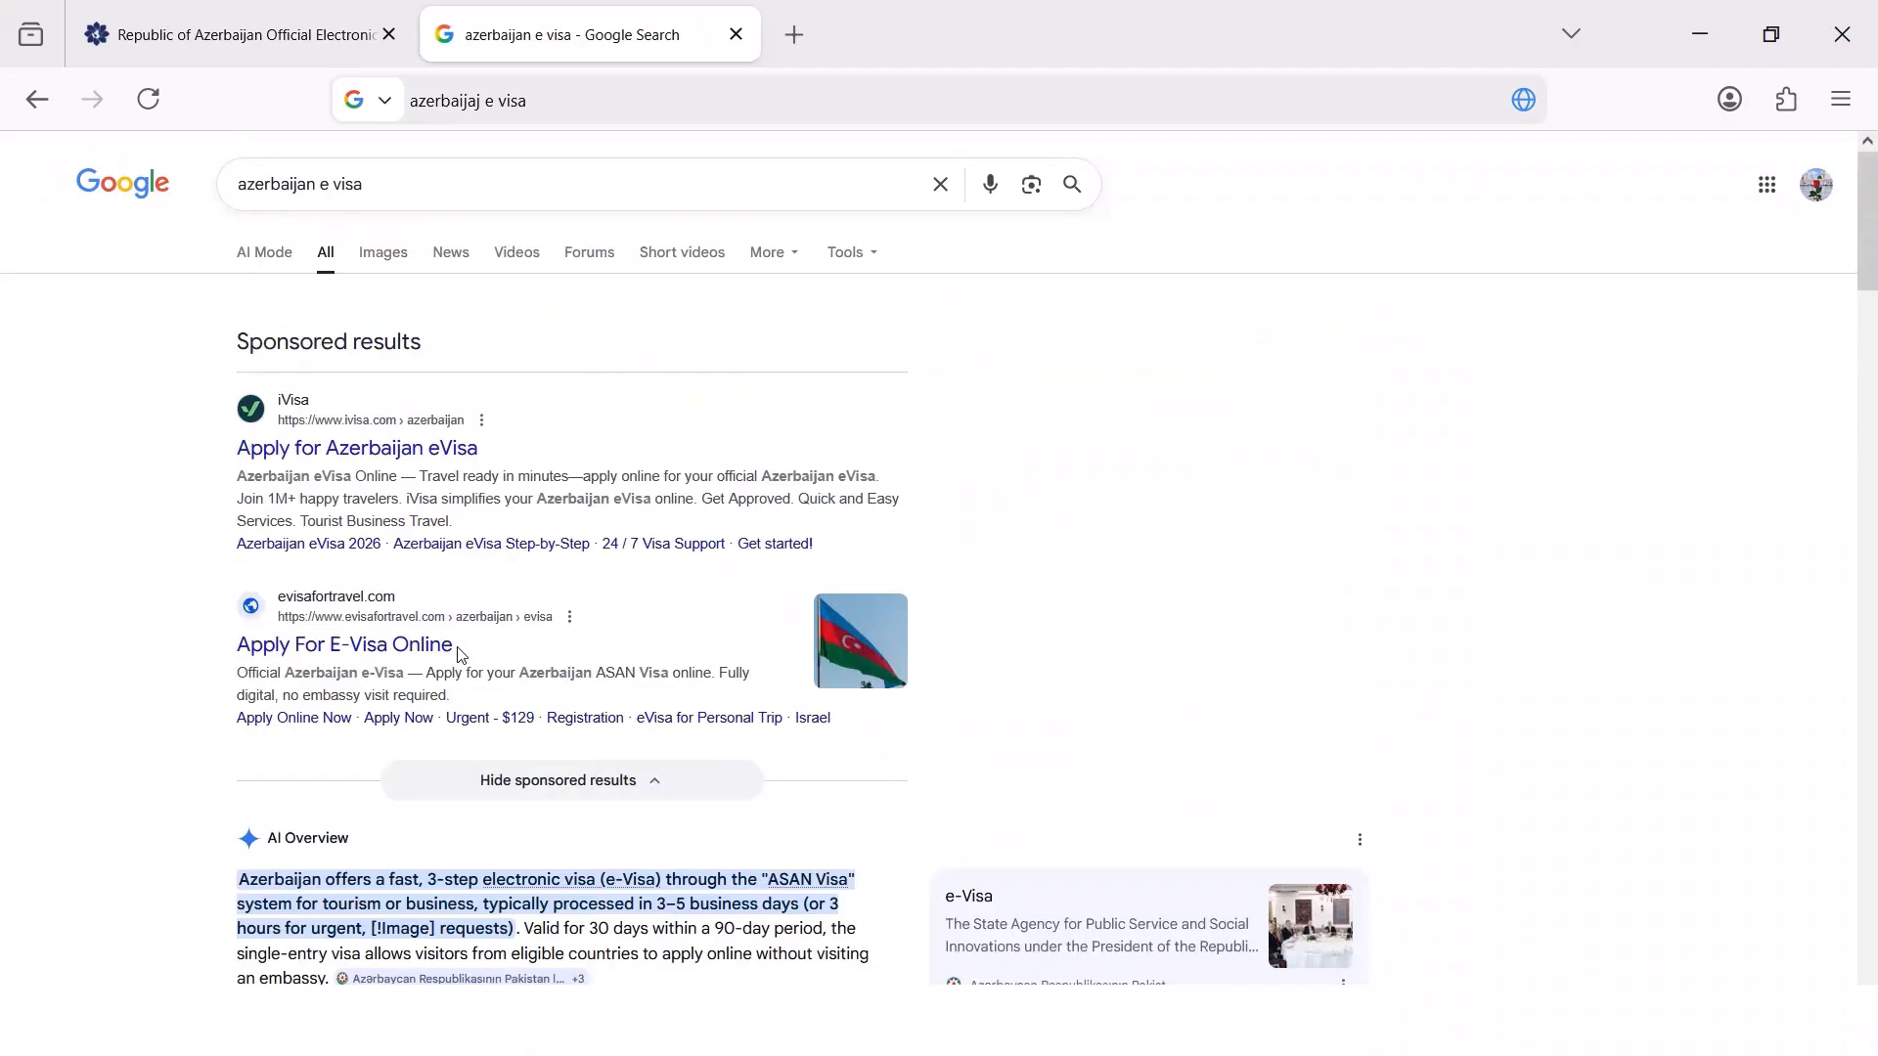
{"action": "left_click", "coordinate": [270, 45]}
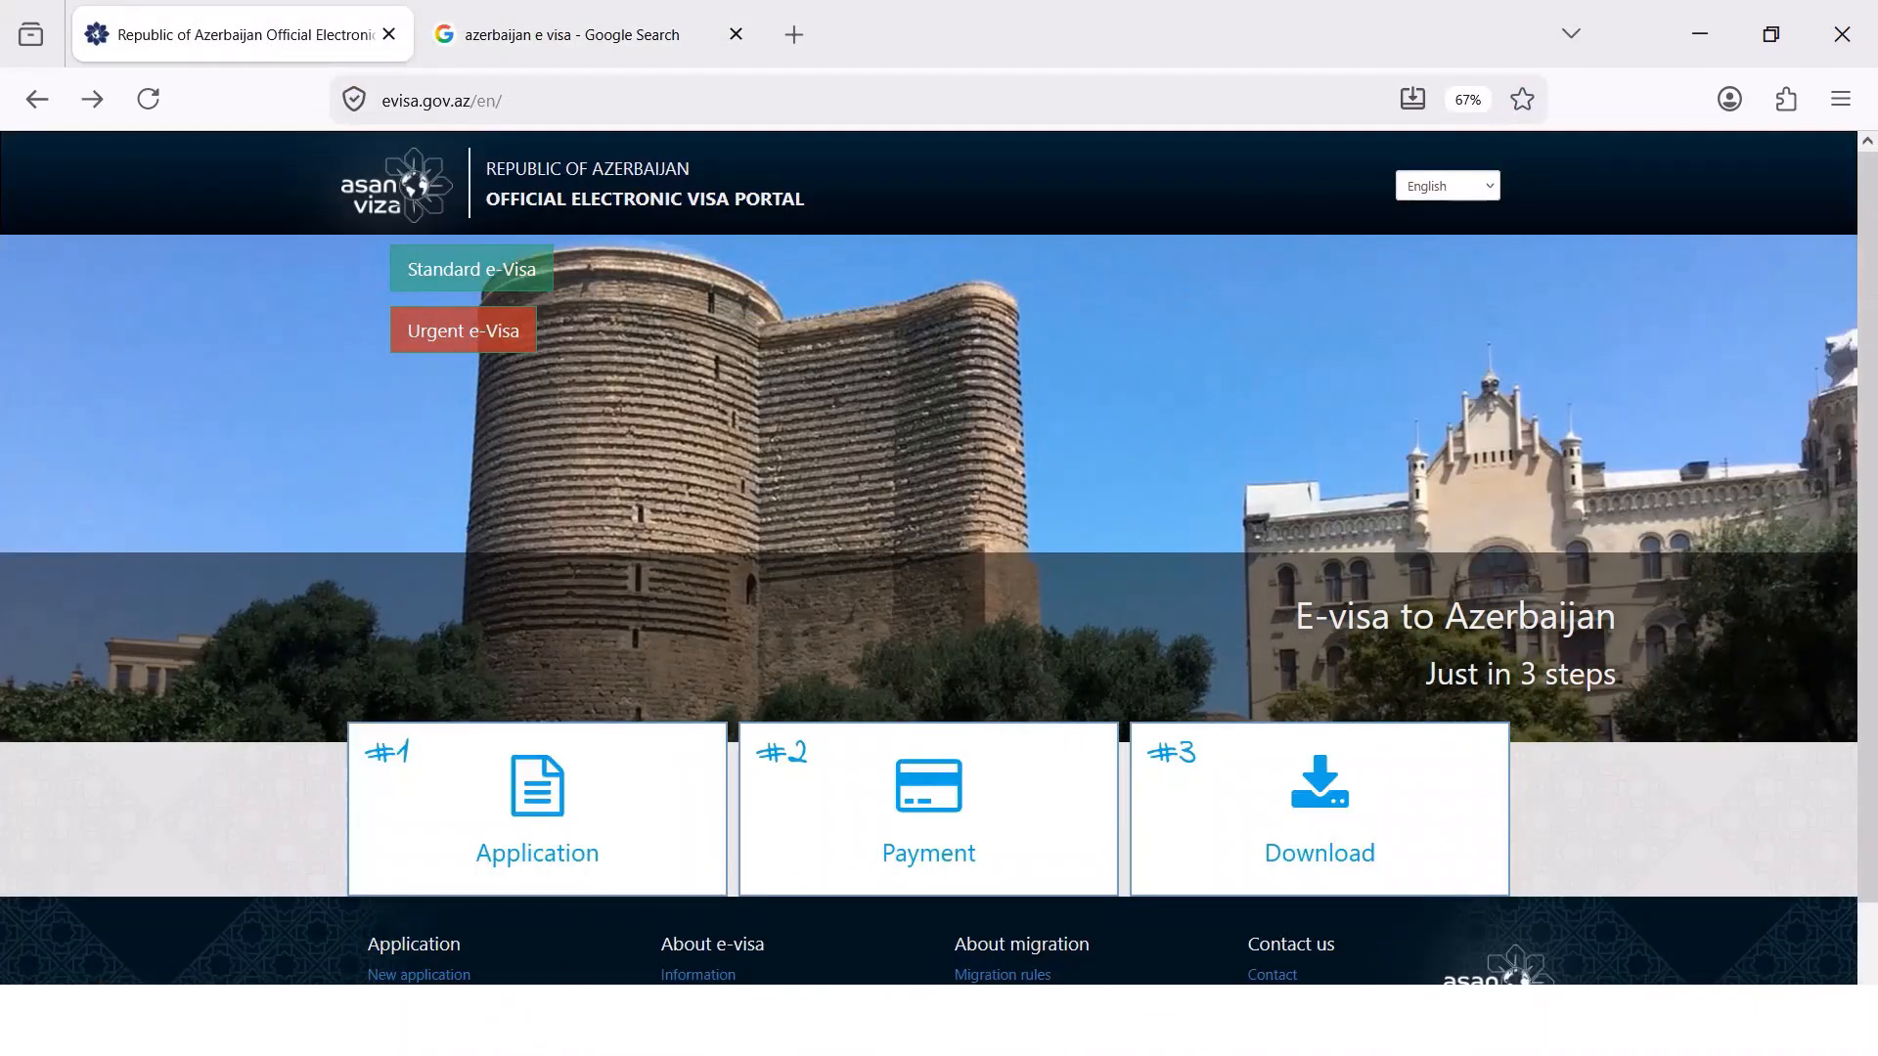
{"action": "left_click", "coordinate": [466, 289]}
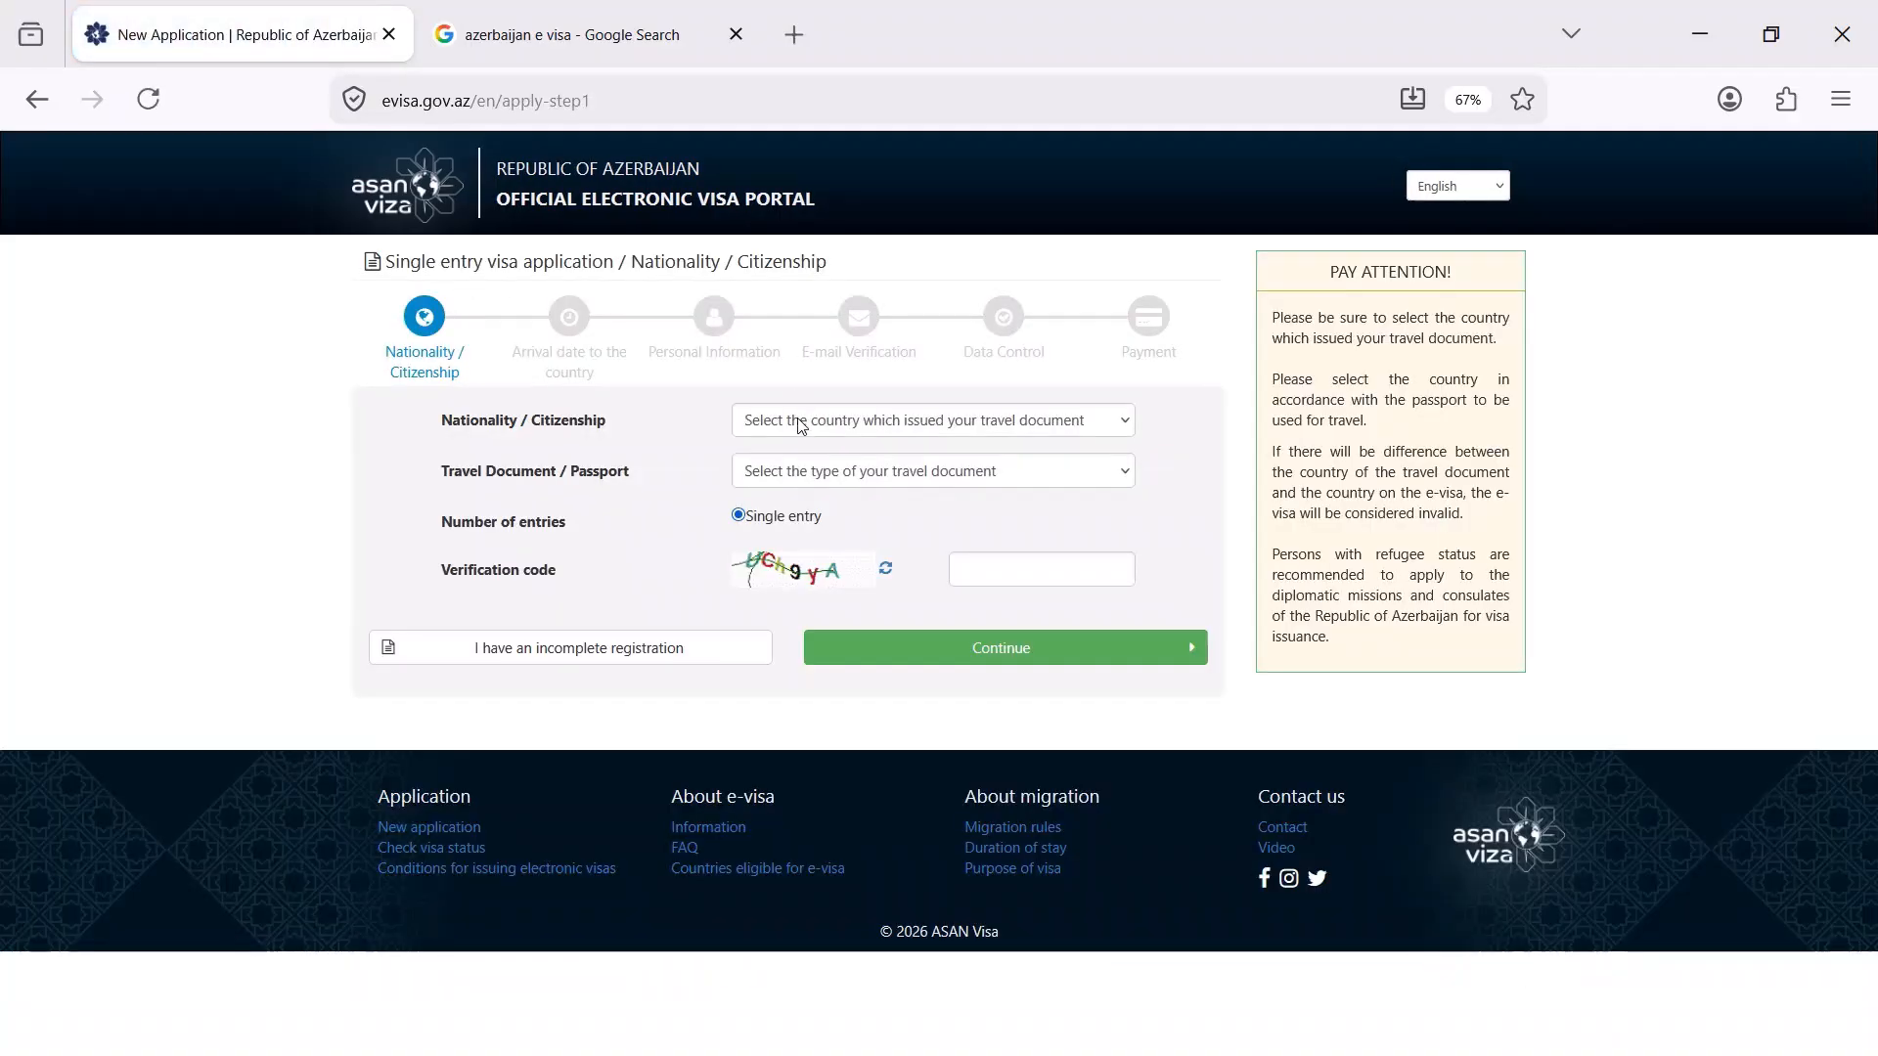
Set nationality to Pakistan and travel document to Ordinary passport, enter the verification code, and continue
{"action": "left_click", "coordinate": [800, 423]}
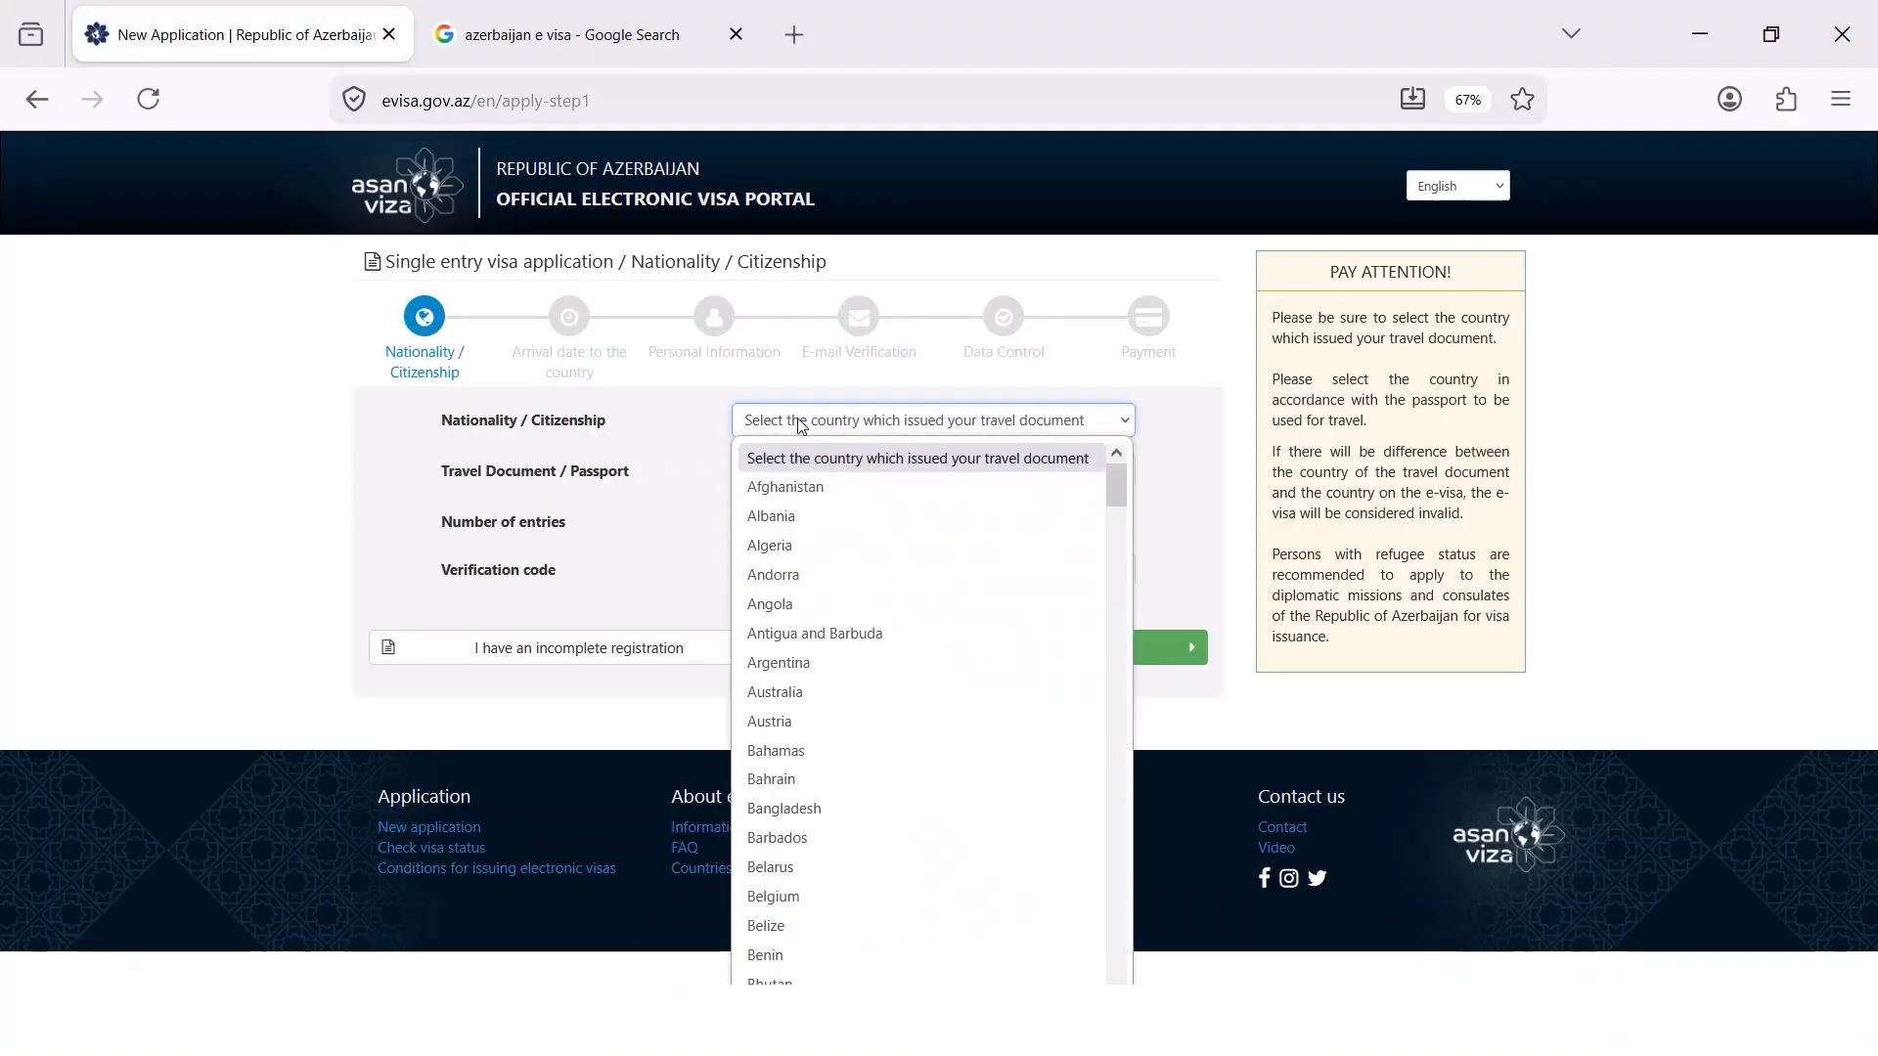
{"action": "type", "text": "pak"}
{"action": "key", "text": "Return"}
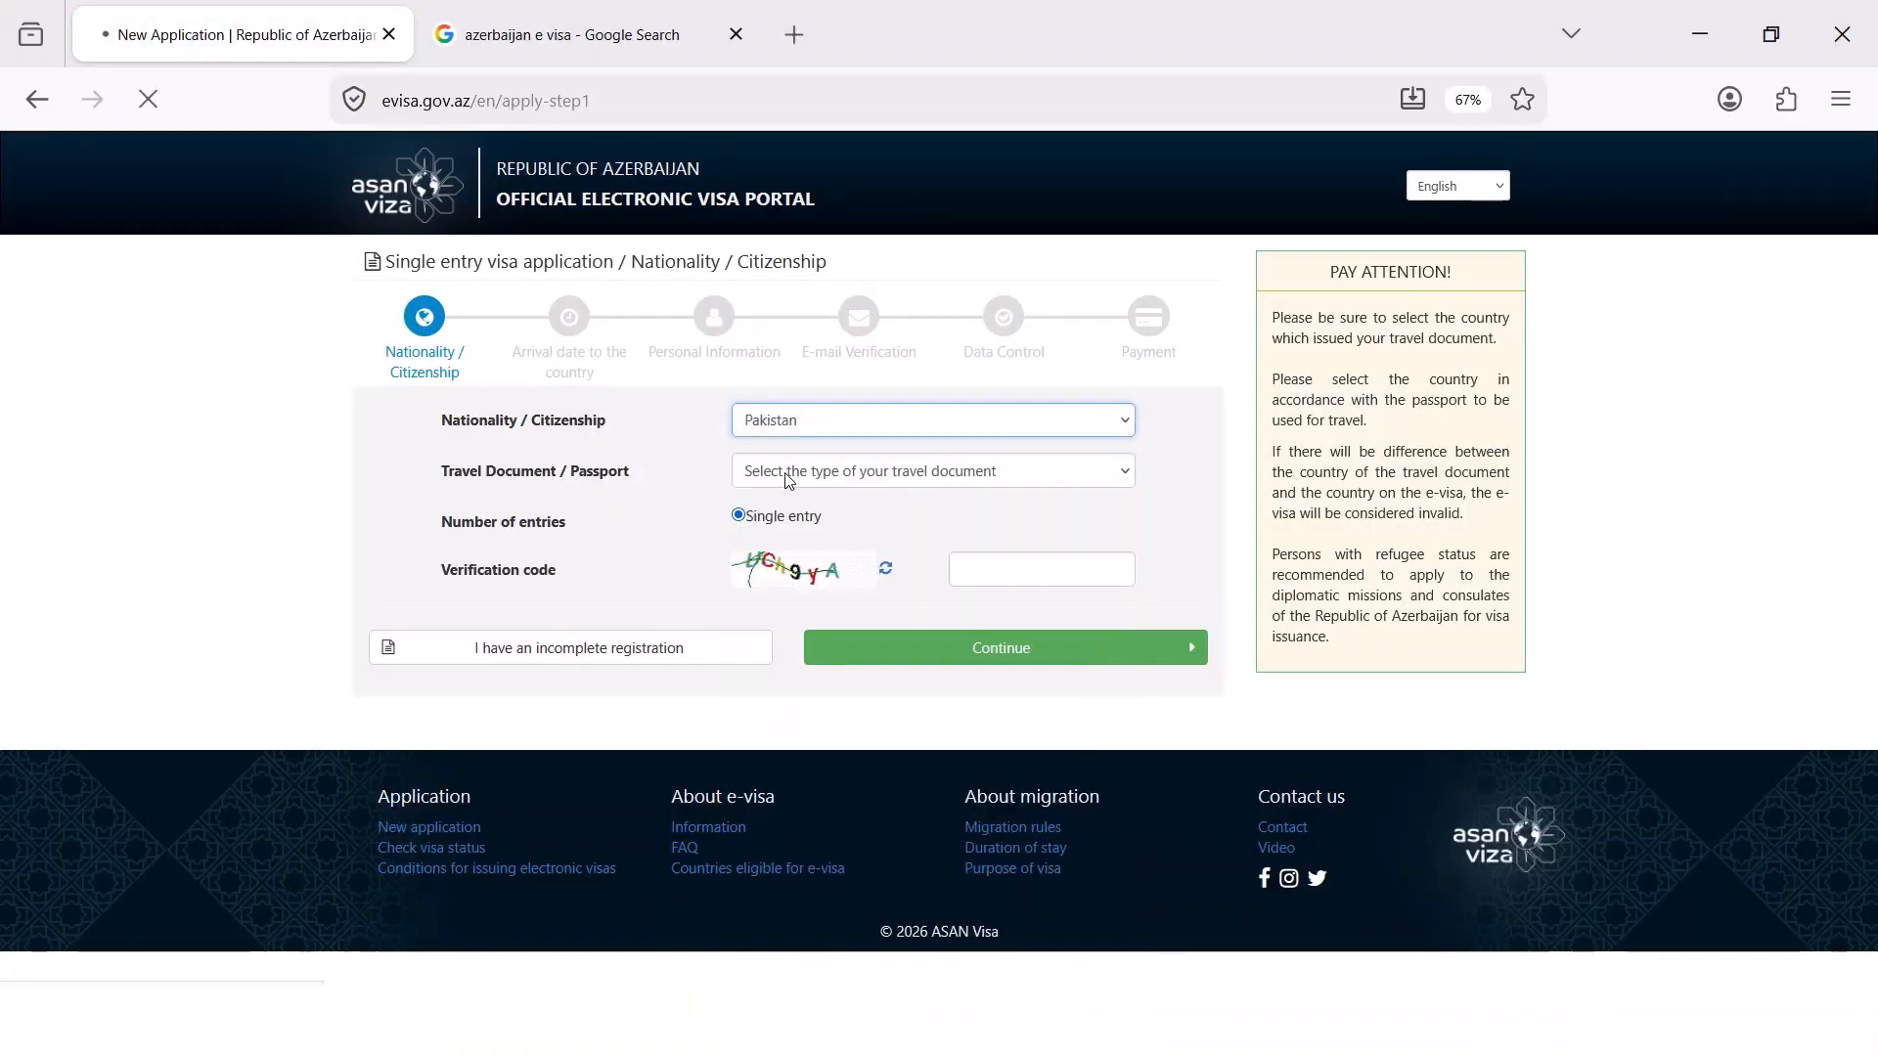
{"action": "left_click", "coordinate": [787, 473]}
{"action": "left_click", "coordinate": [800, 544]}
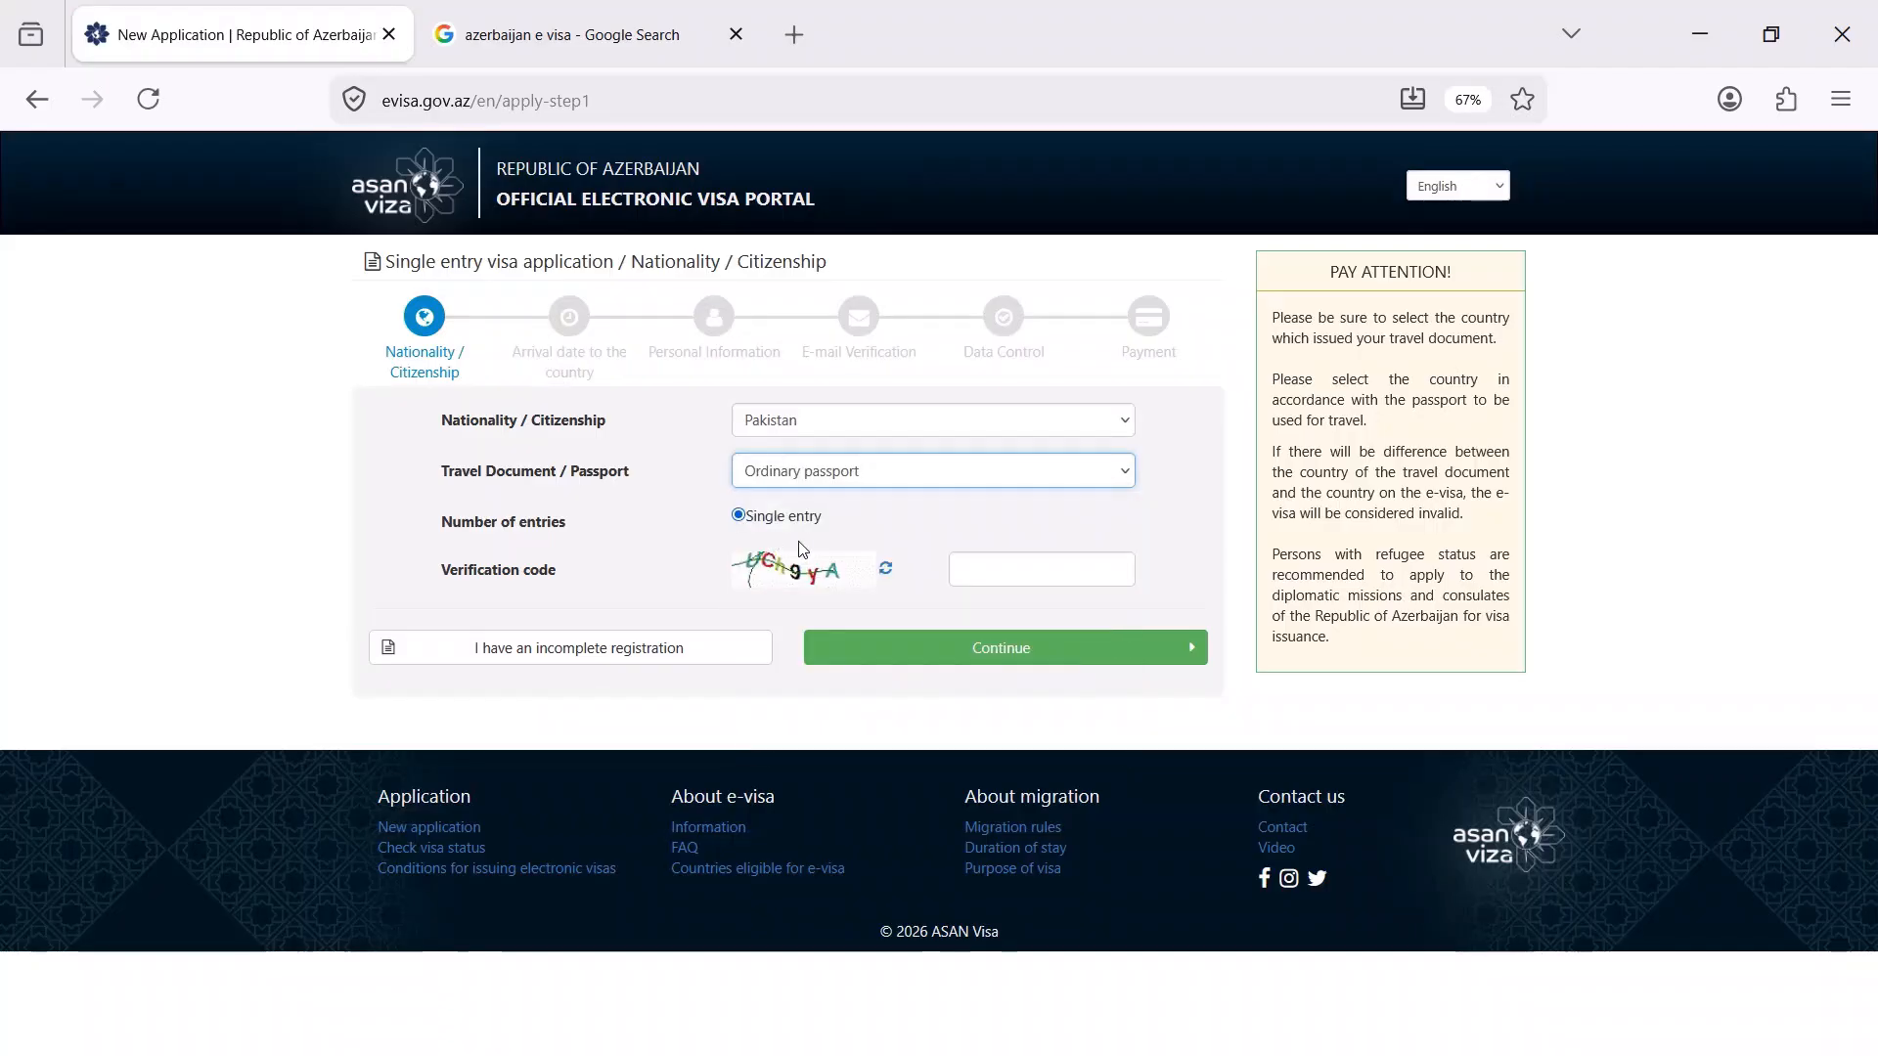
{"action": "left_click", "coordinate": [1006, 569]}
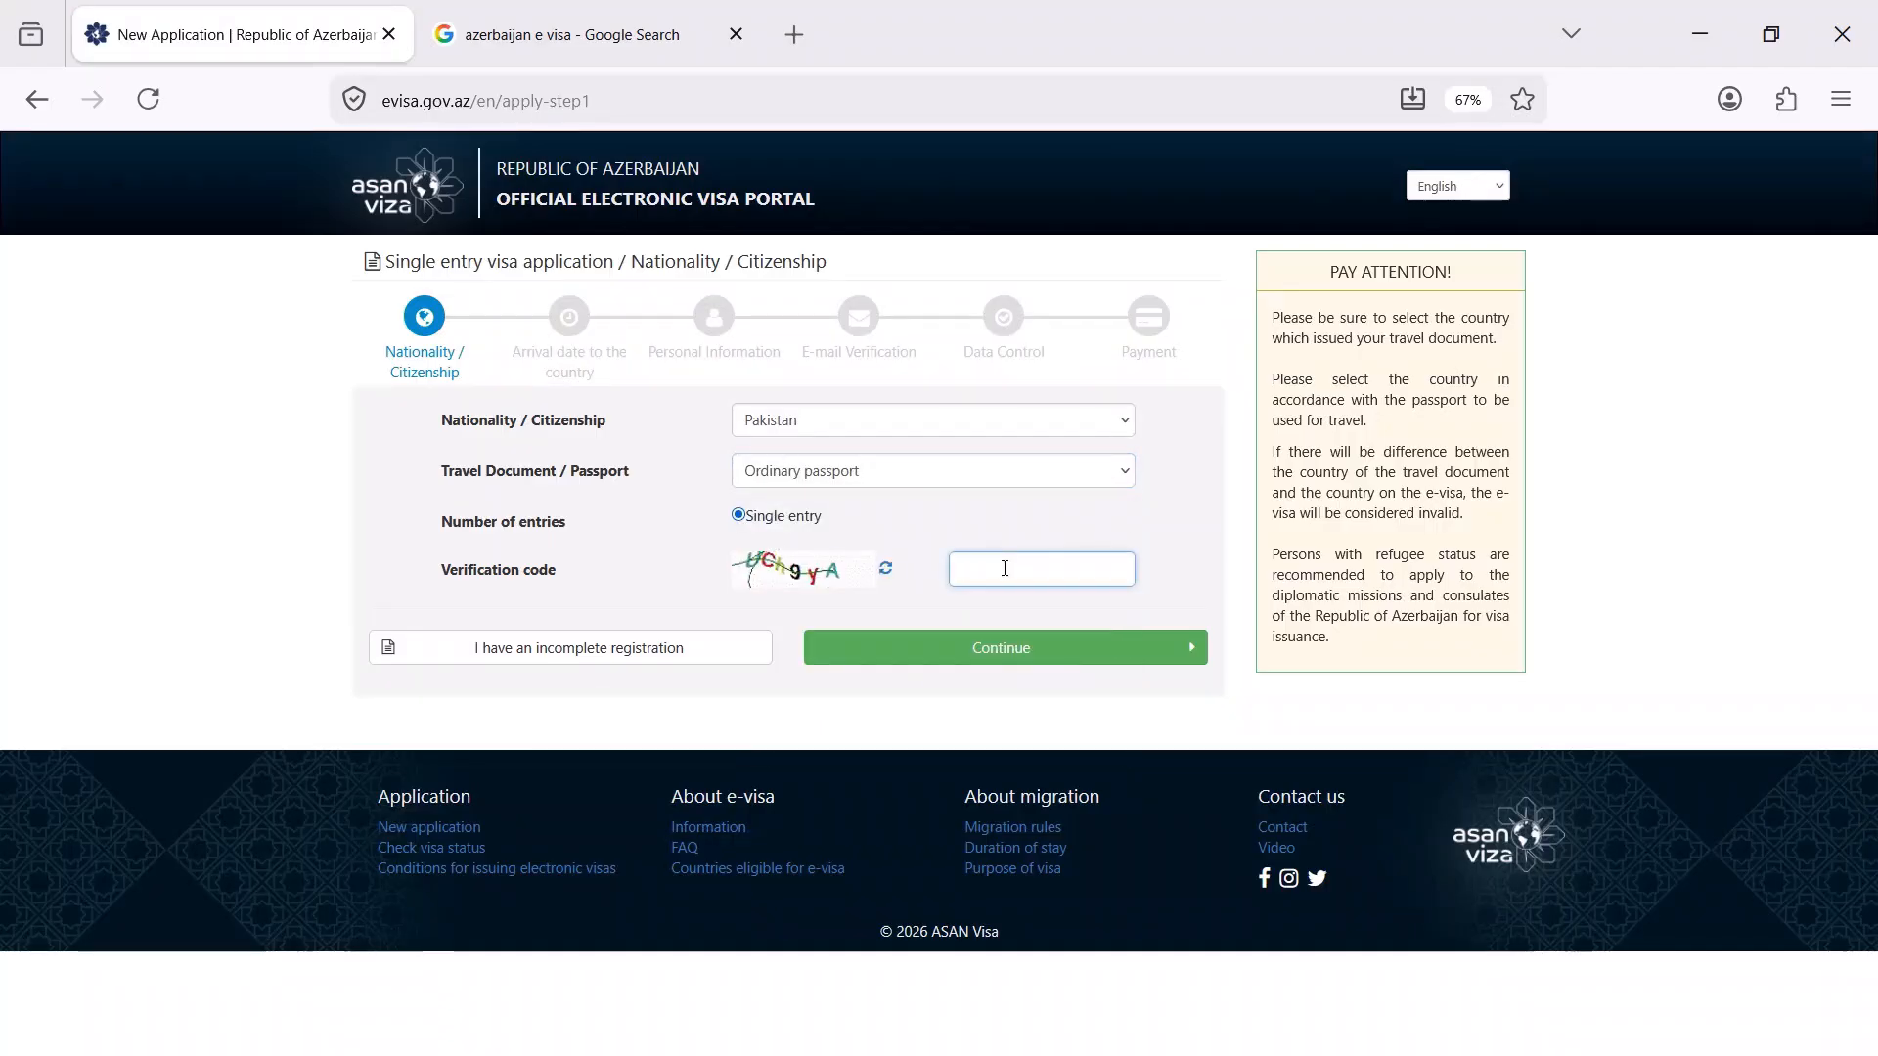
{"action": "type", "text": "UC"}
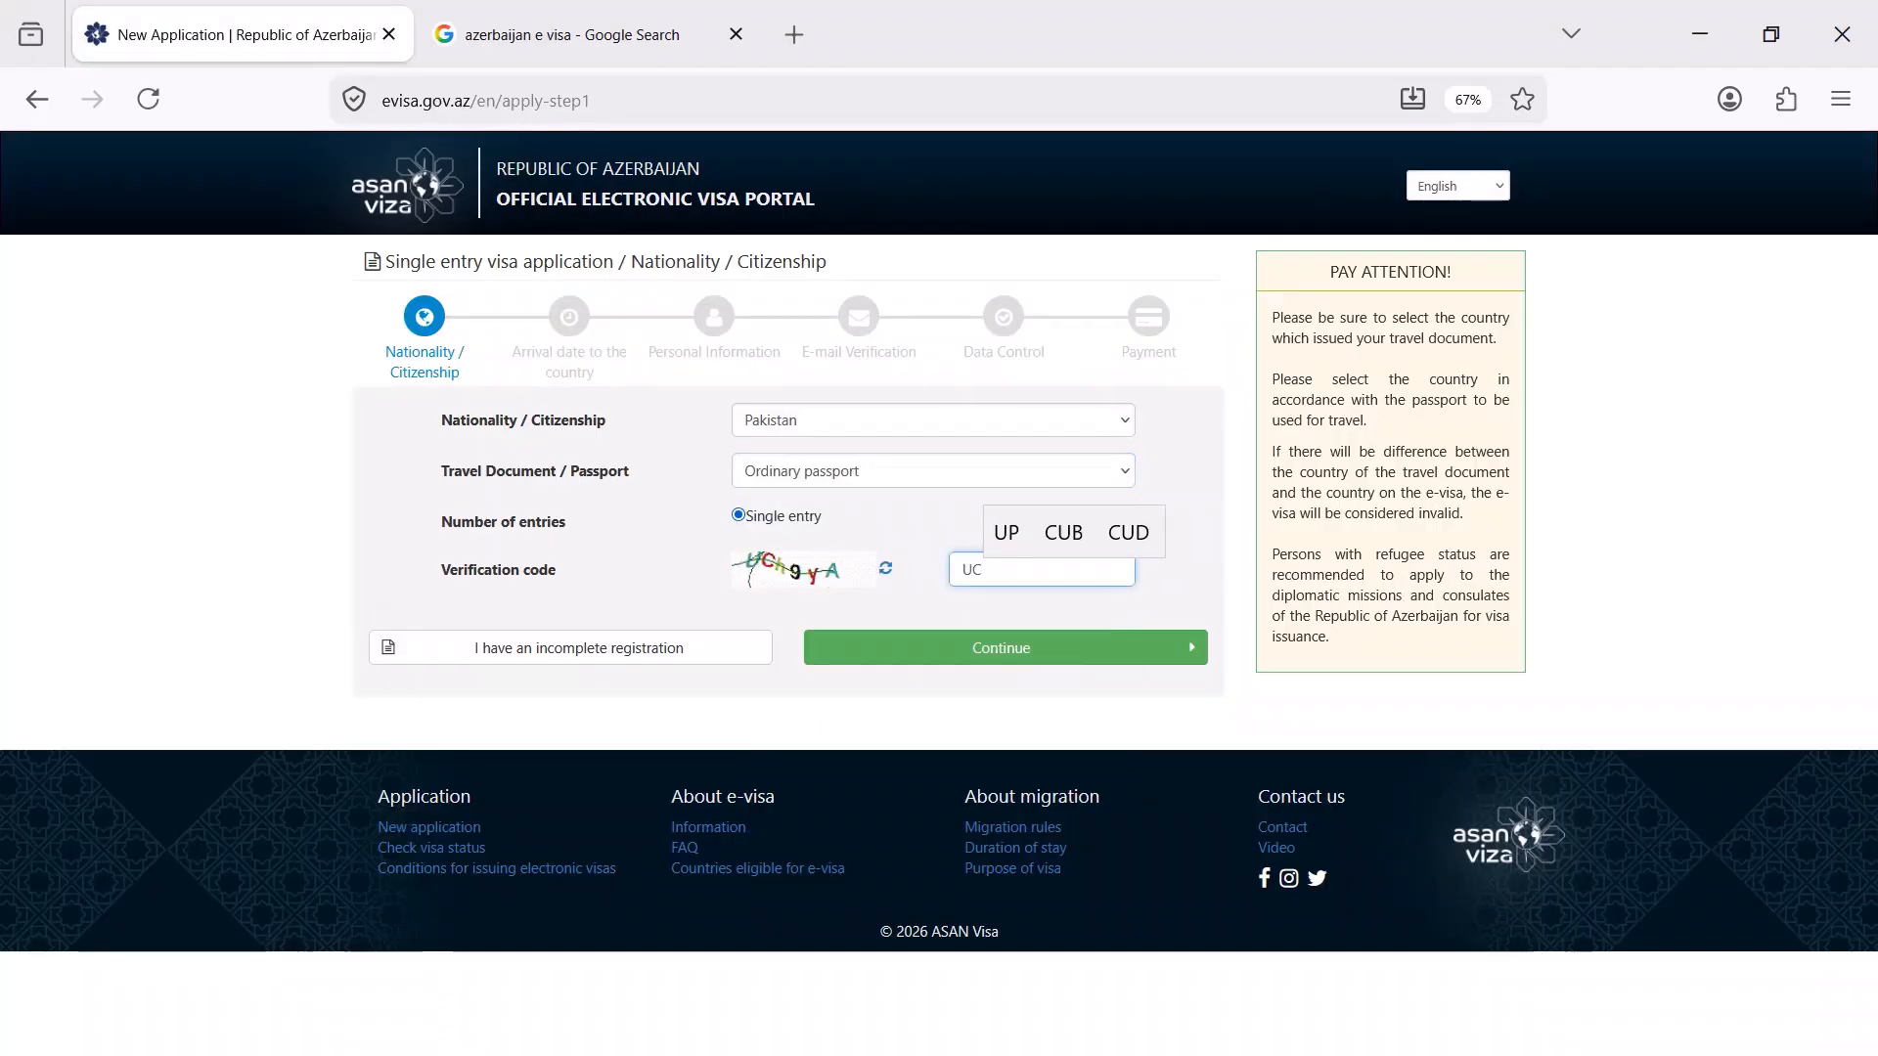
{"action": "type", "text": "h"}
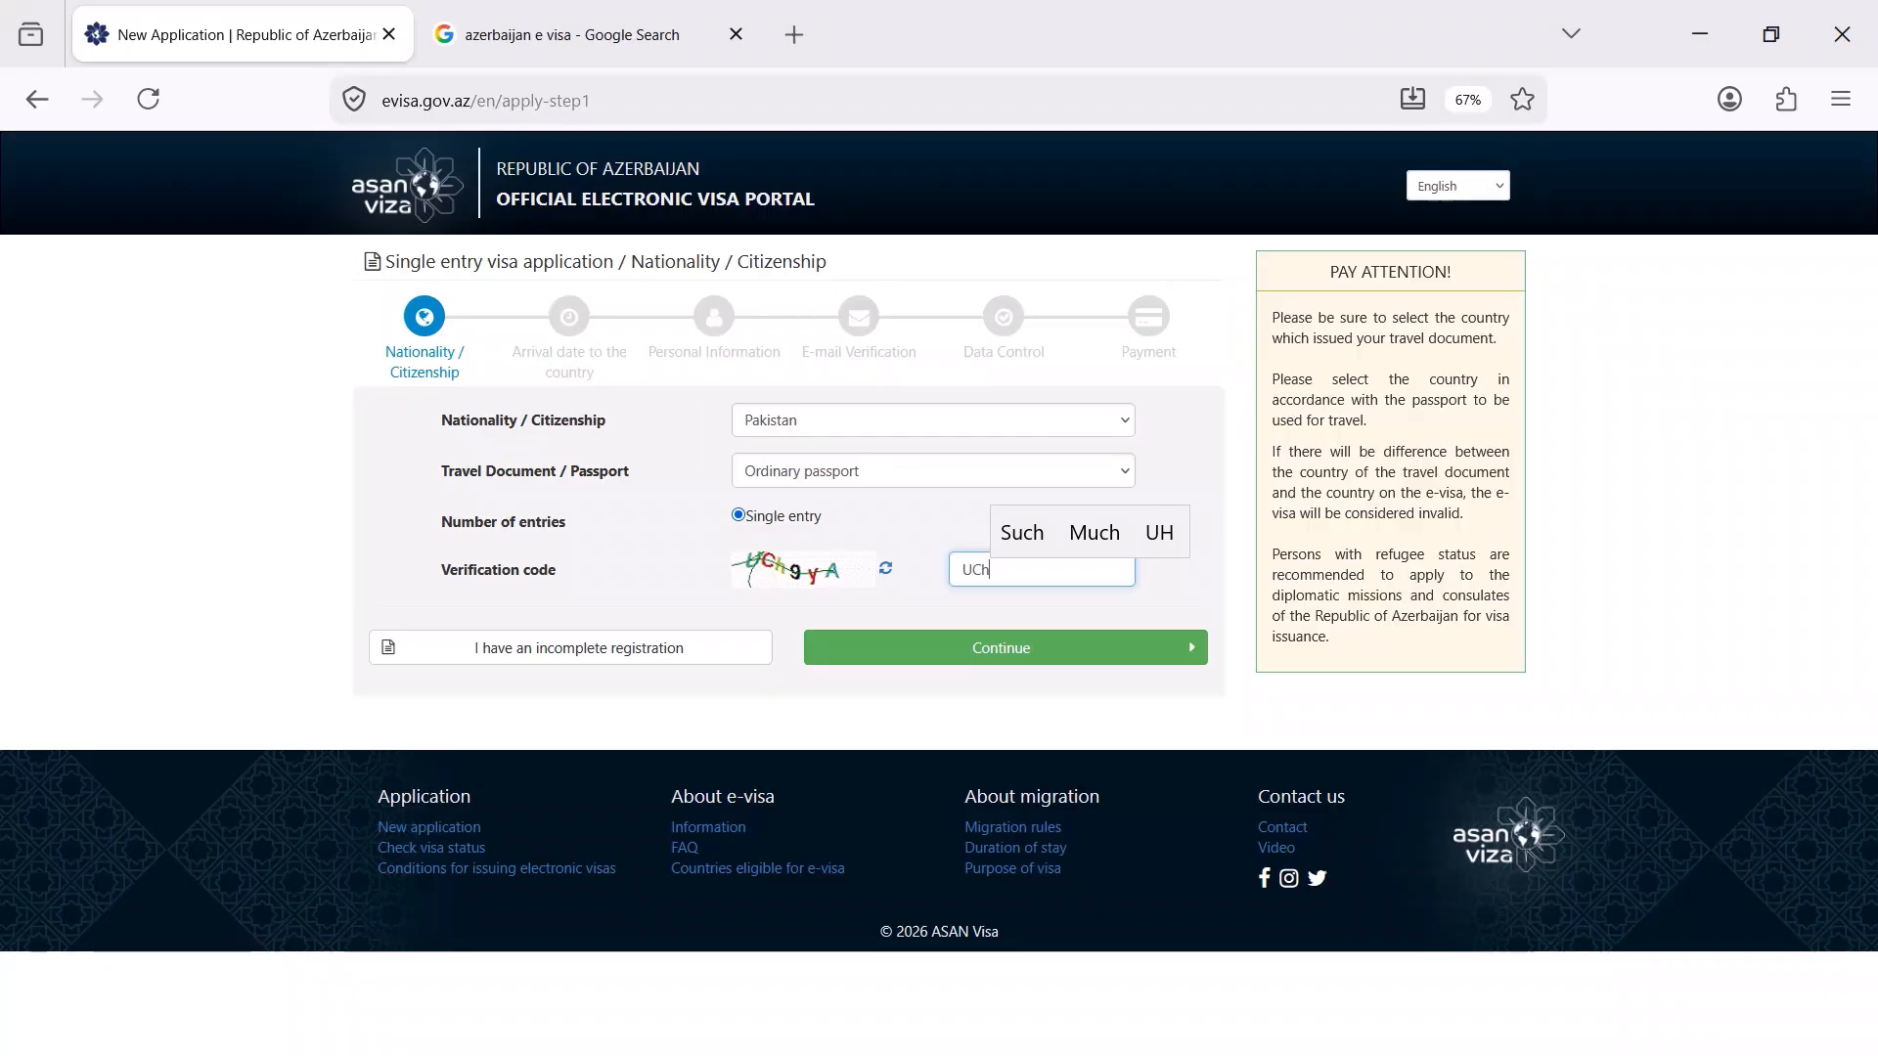
{"action": "type", "text": "9yA"}
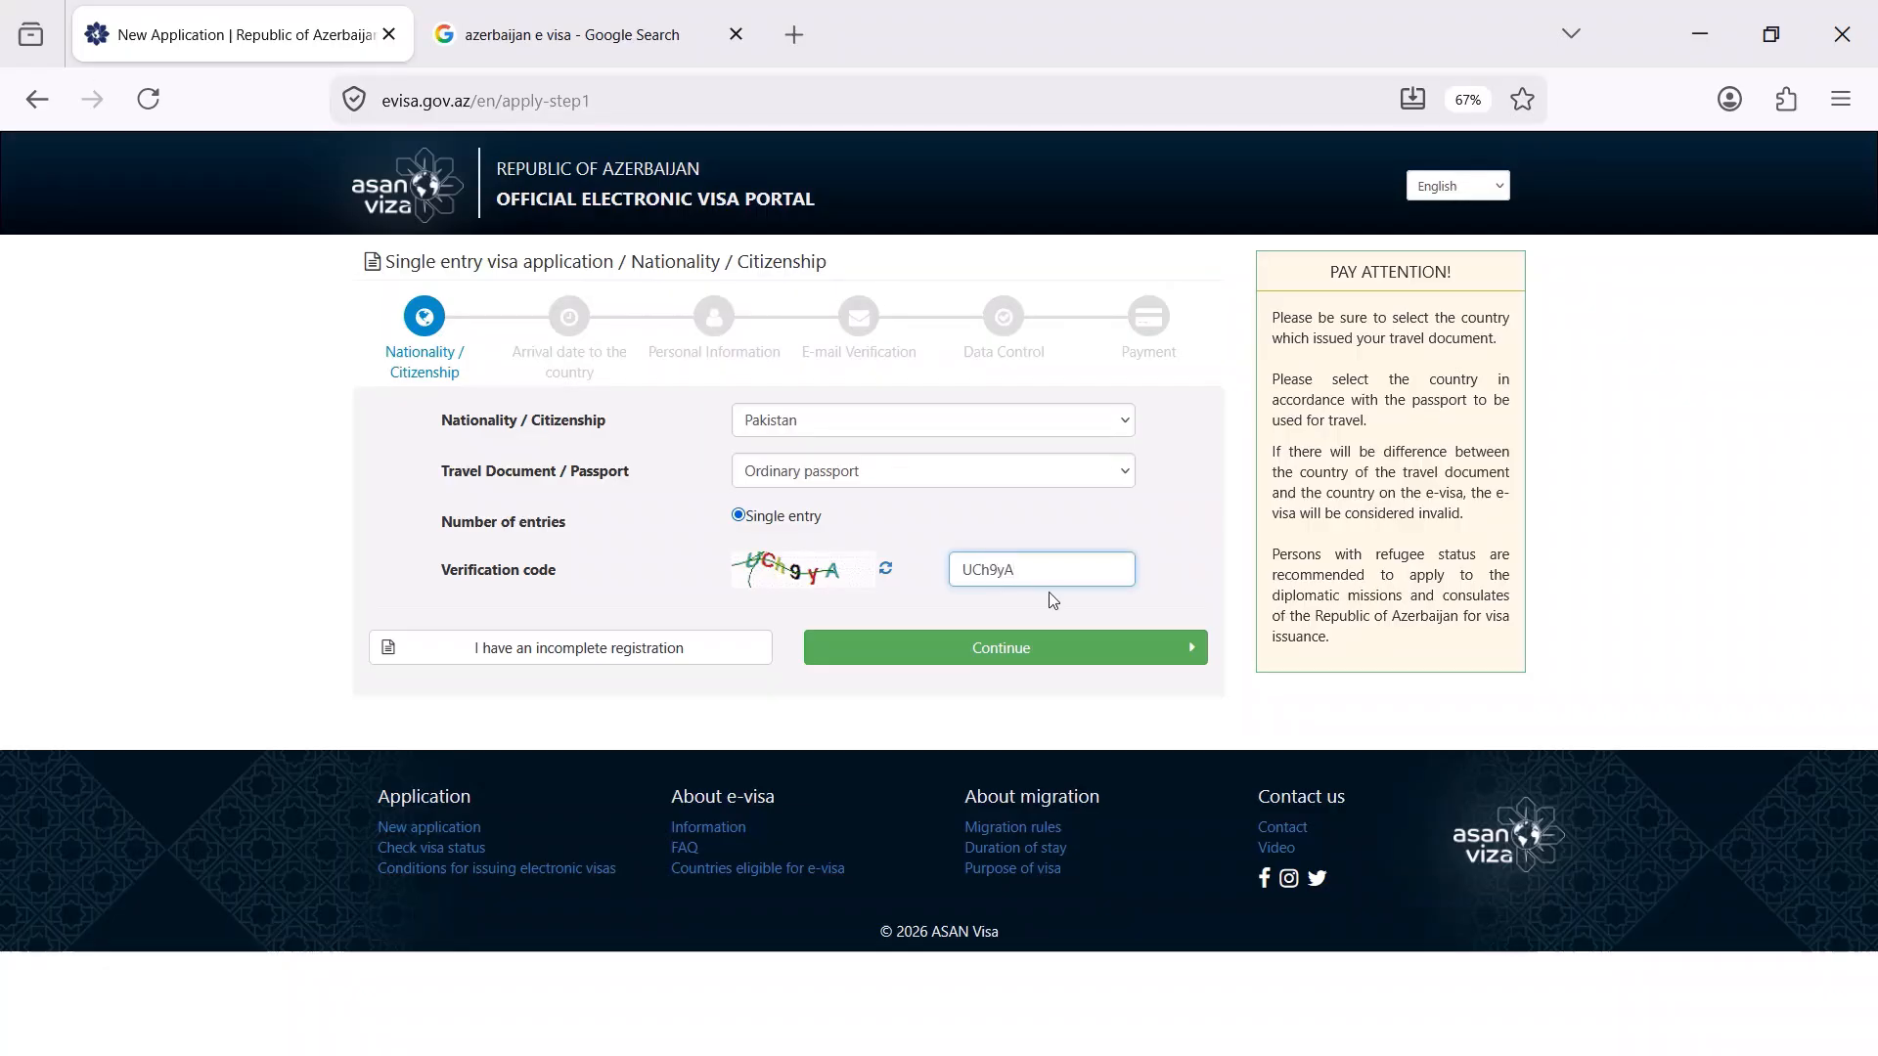
{"action": "left_click", "coordinate": [1006, 648]}
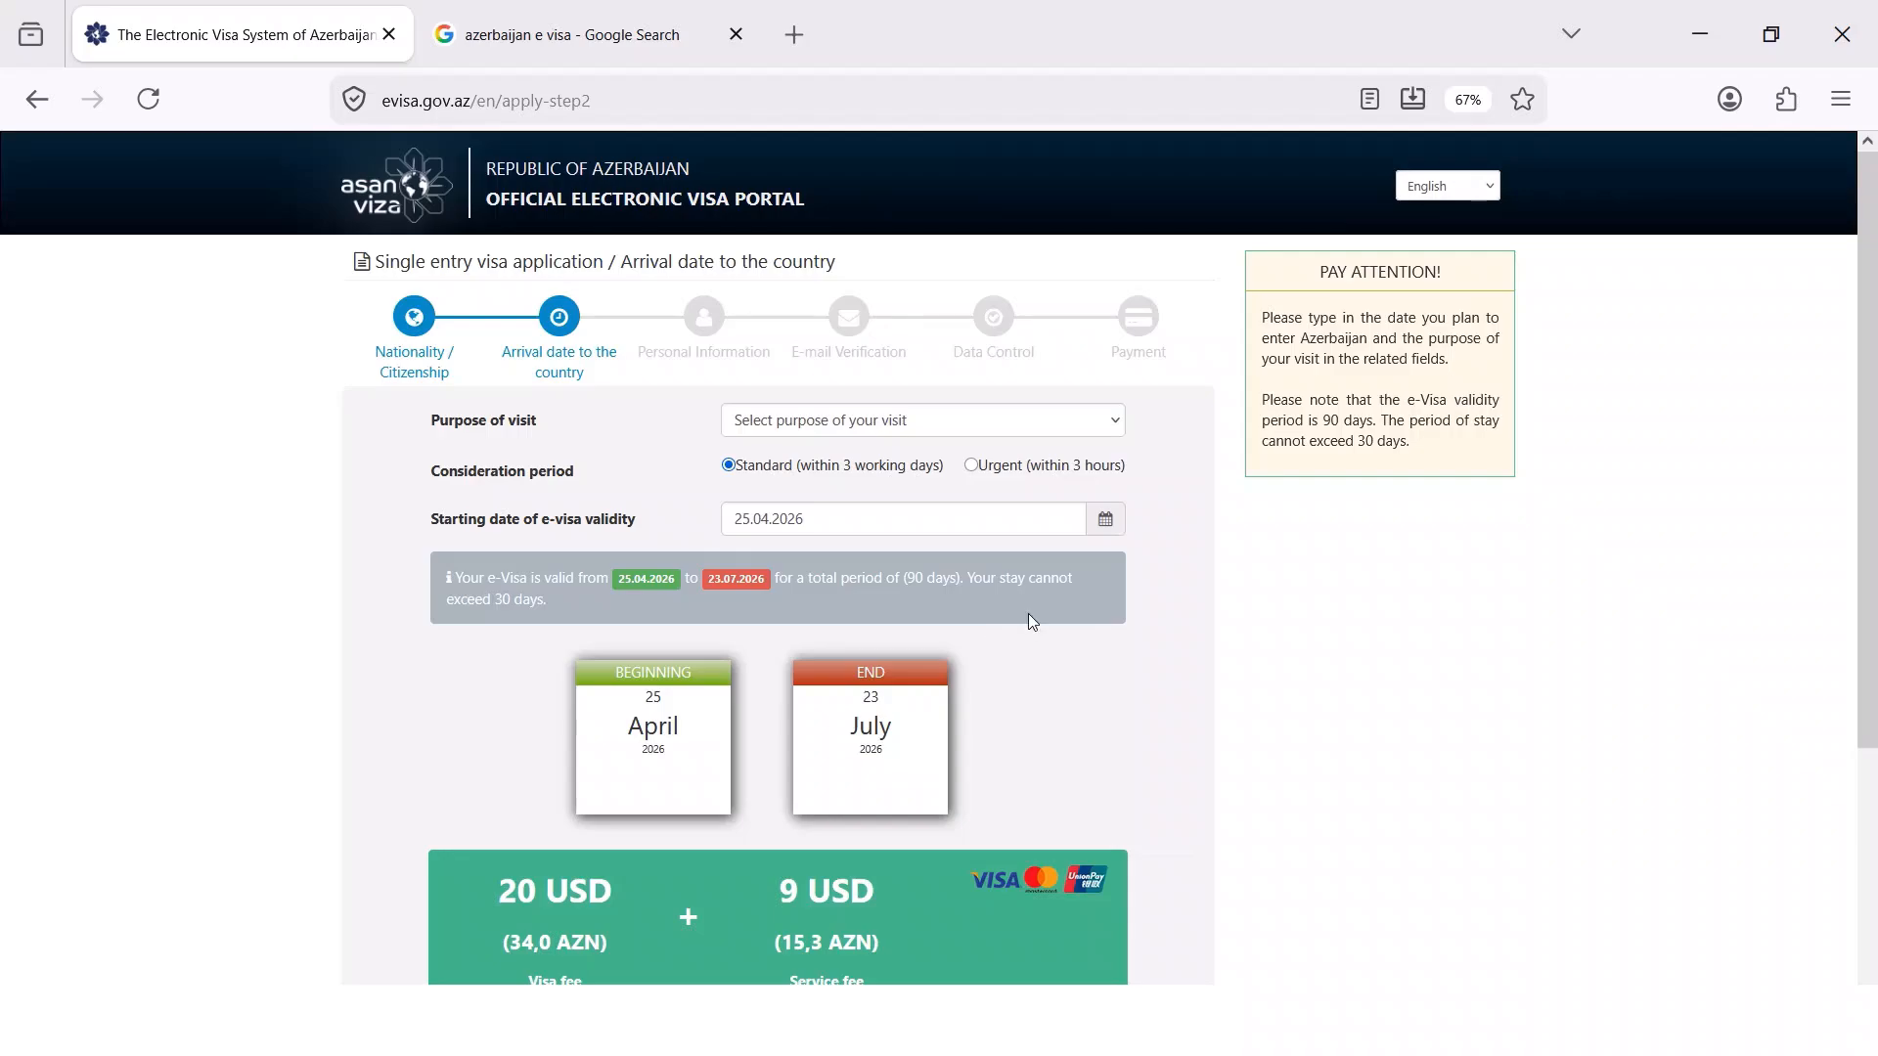
Choose Tourism as the purpose of visit, continue past the arrival date, and accept the e-visa conditions
{"action": "left_click", "coordinate": [906, 423]}
{"action": "left_click", "coordinate": [796, 497]}
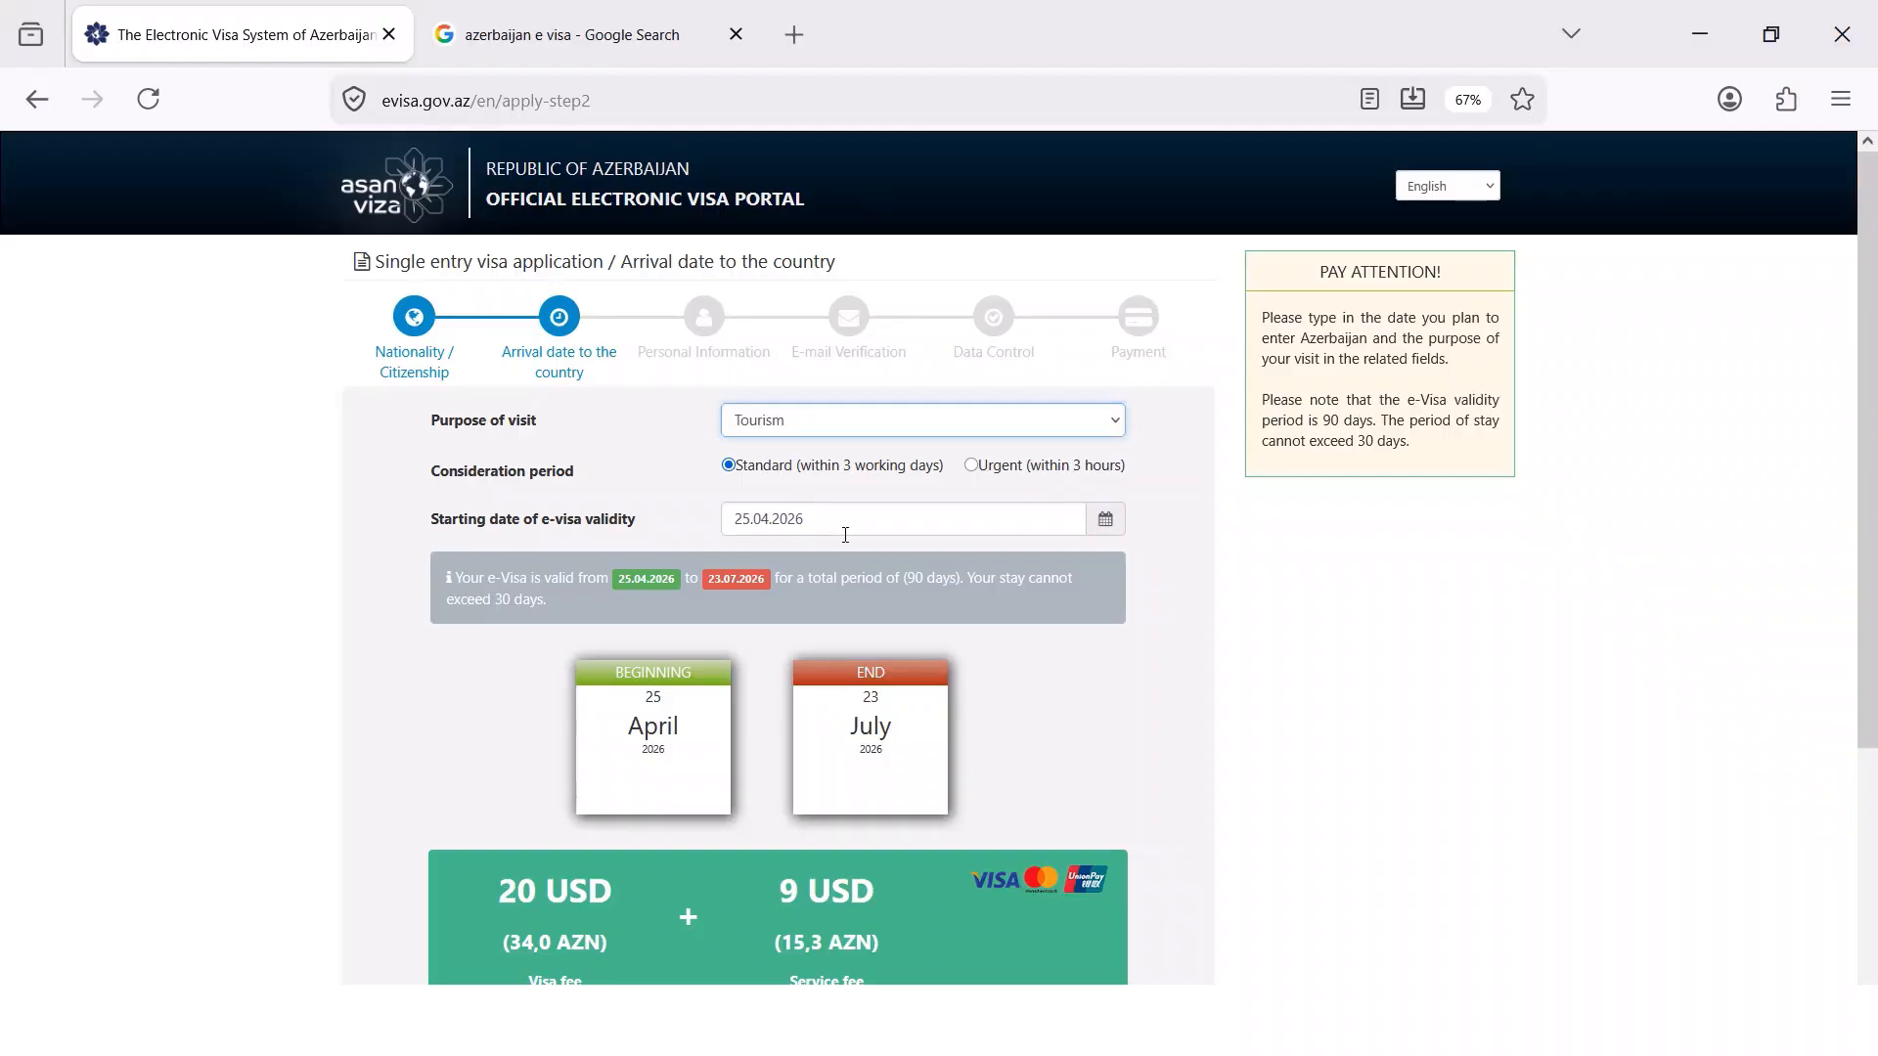
{"action": "scroll", "coordinate": [813, 784], "scroll_direction": "down", "scroll_amount": 3}
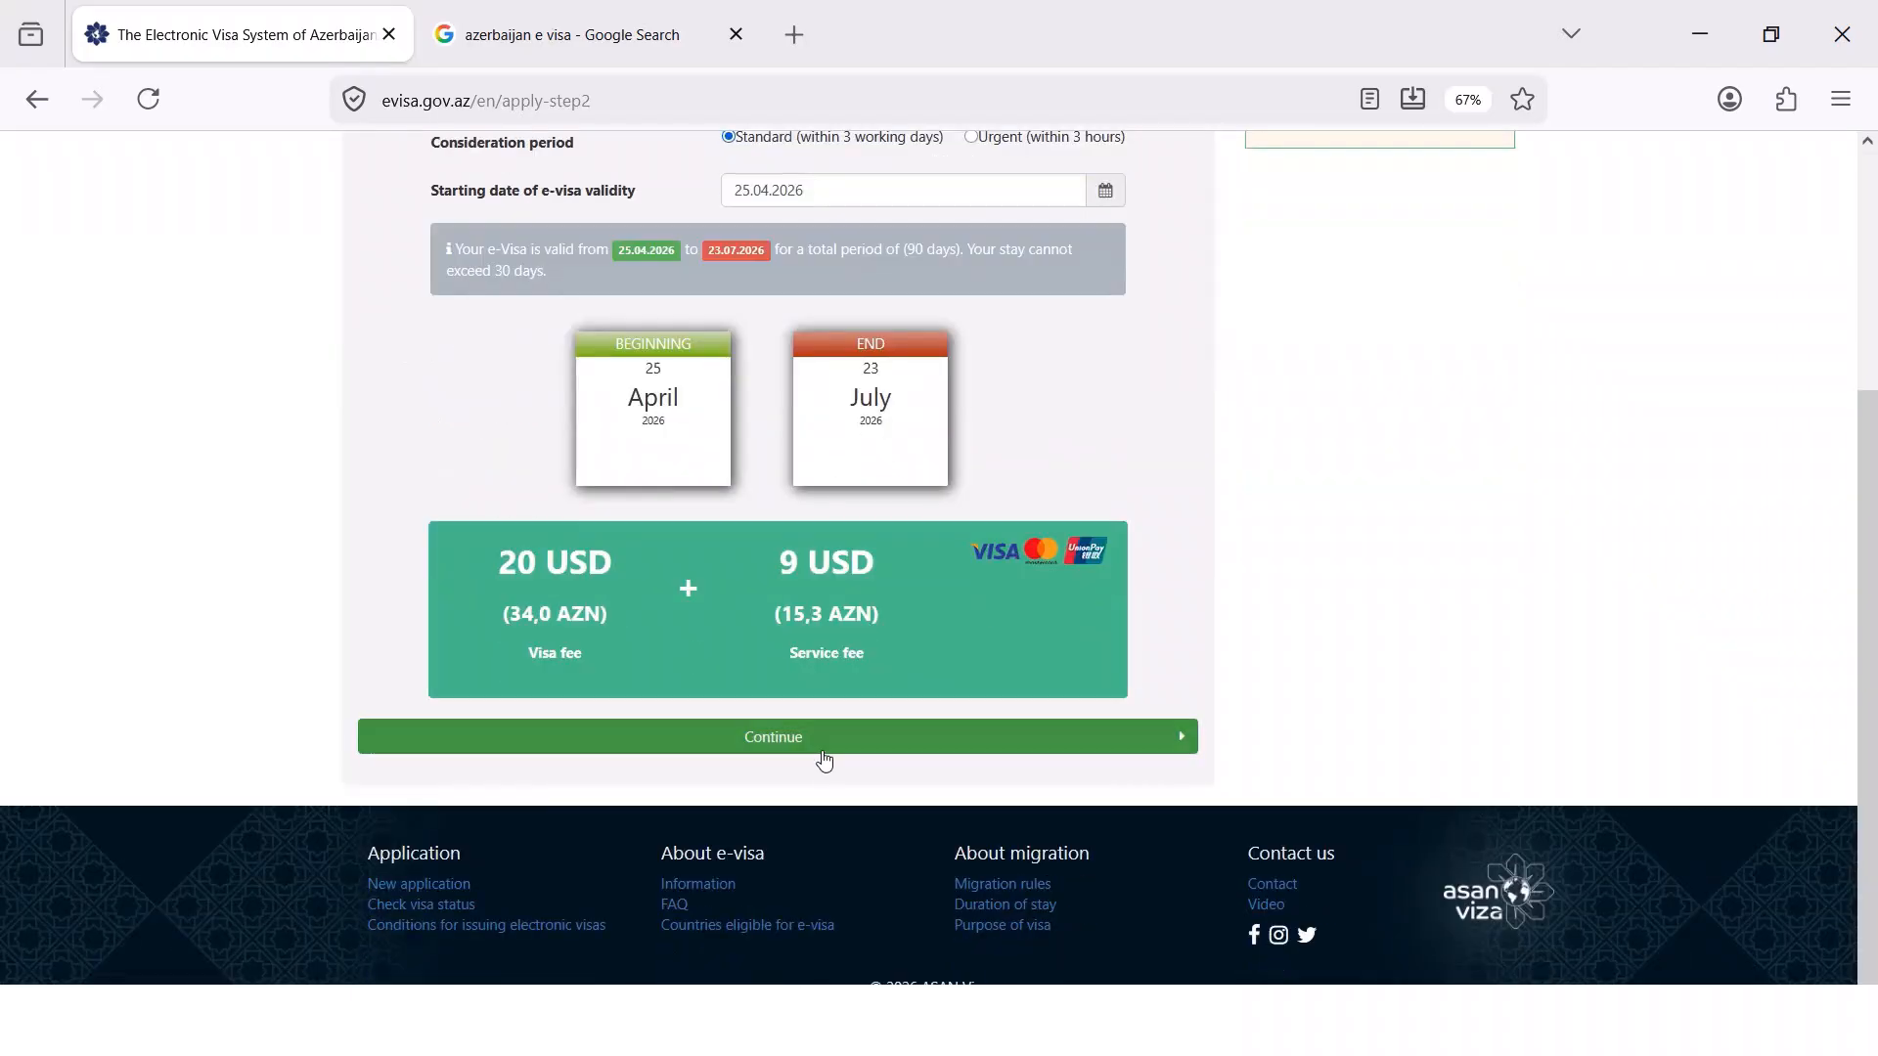
{"action": "left_click", "coordinate": [805, 760]}
{"action": "scroll", "coordinate": [805, 760], "scroll_direction": "down", "scroll_amount": 8}
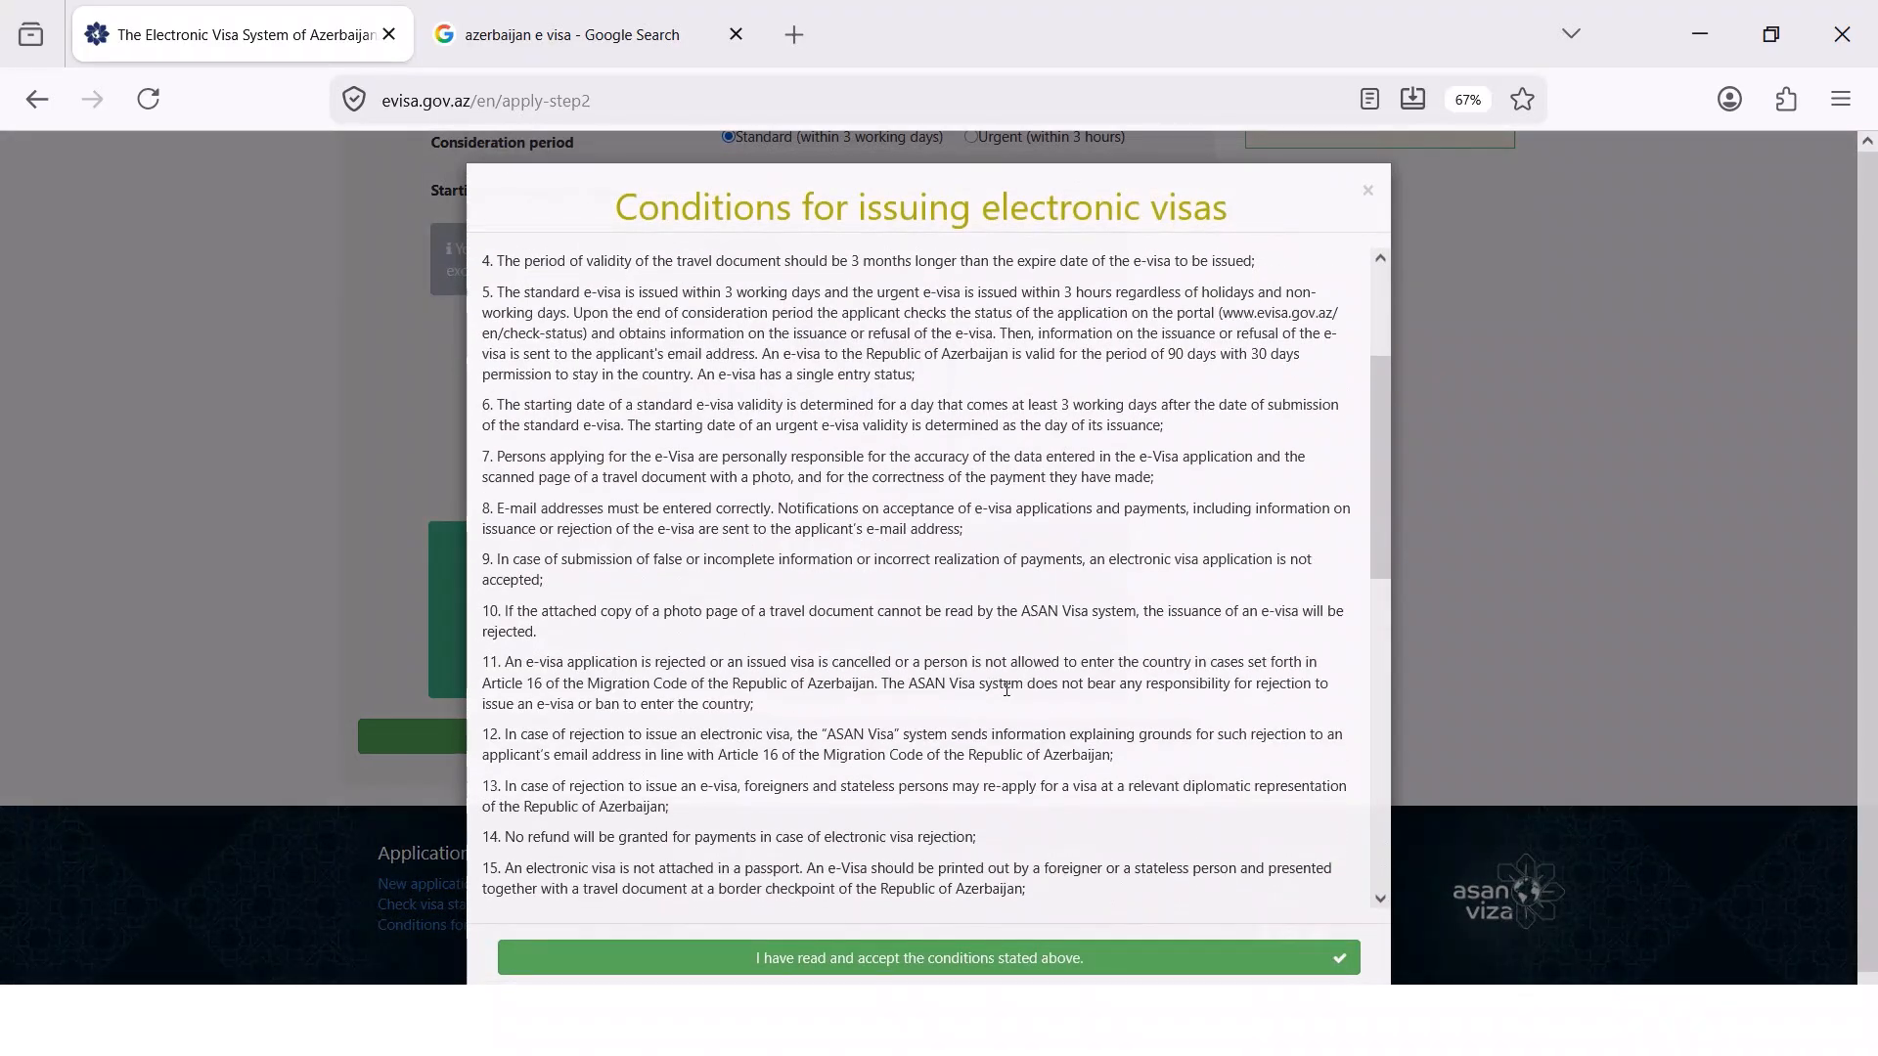
{"action": "left_click", "coordinate": [833, 959]}
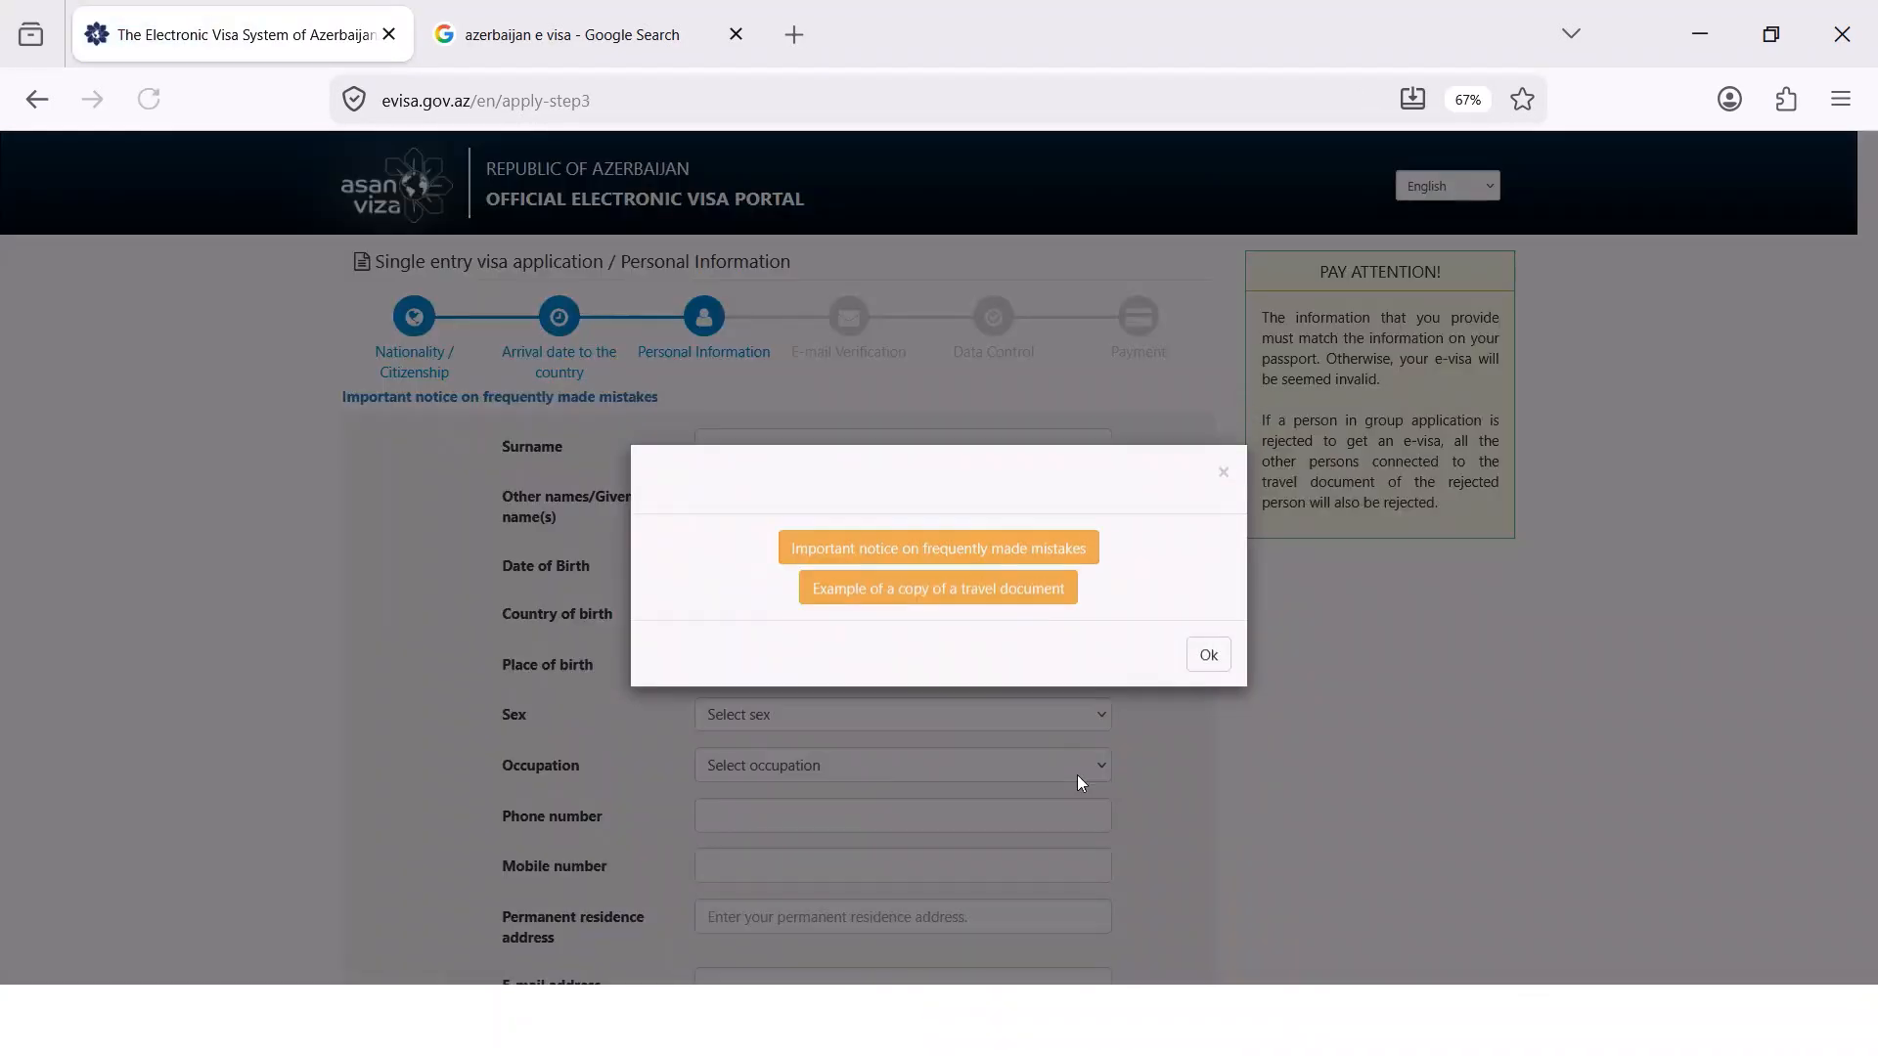
Dismiss the frequent-mistakes notice and enter the applicant's surname and given names
{"action": "left_click", "coordinate": [1210, 653]}
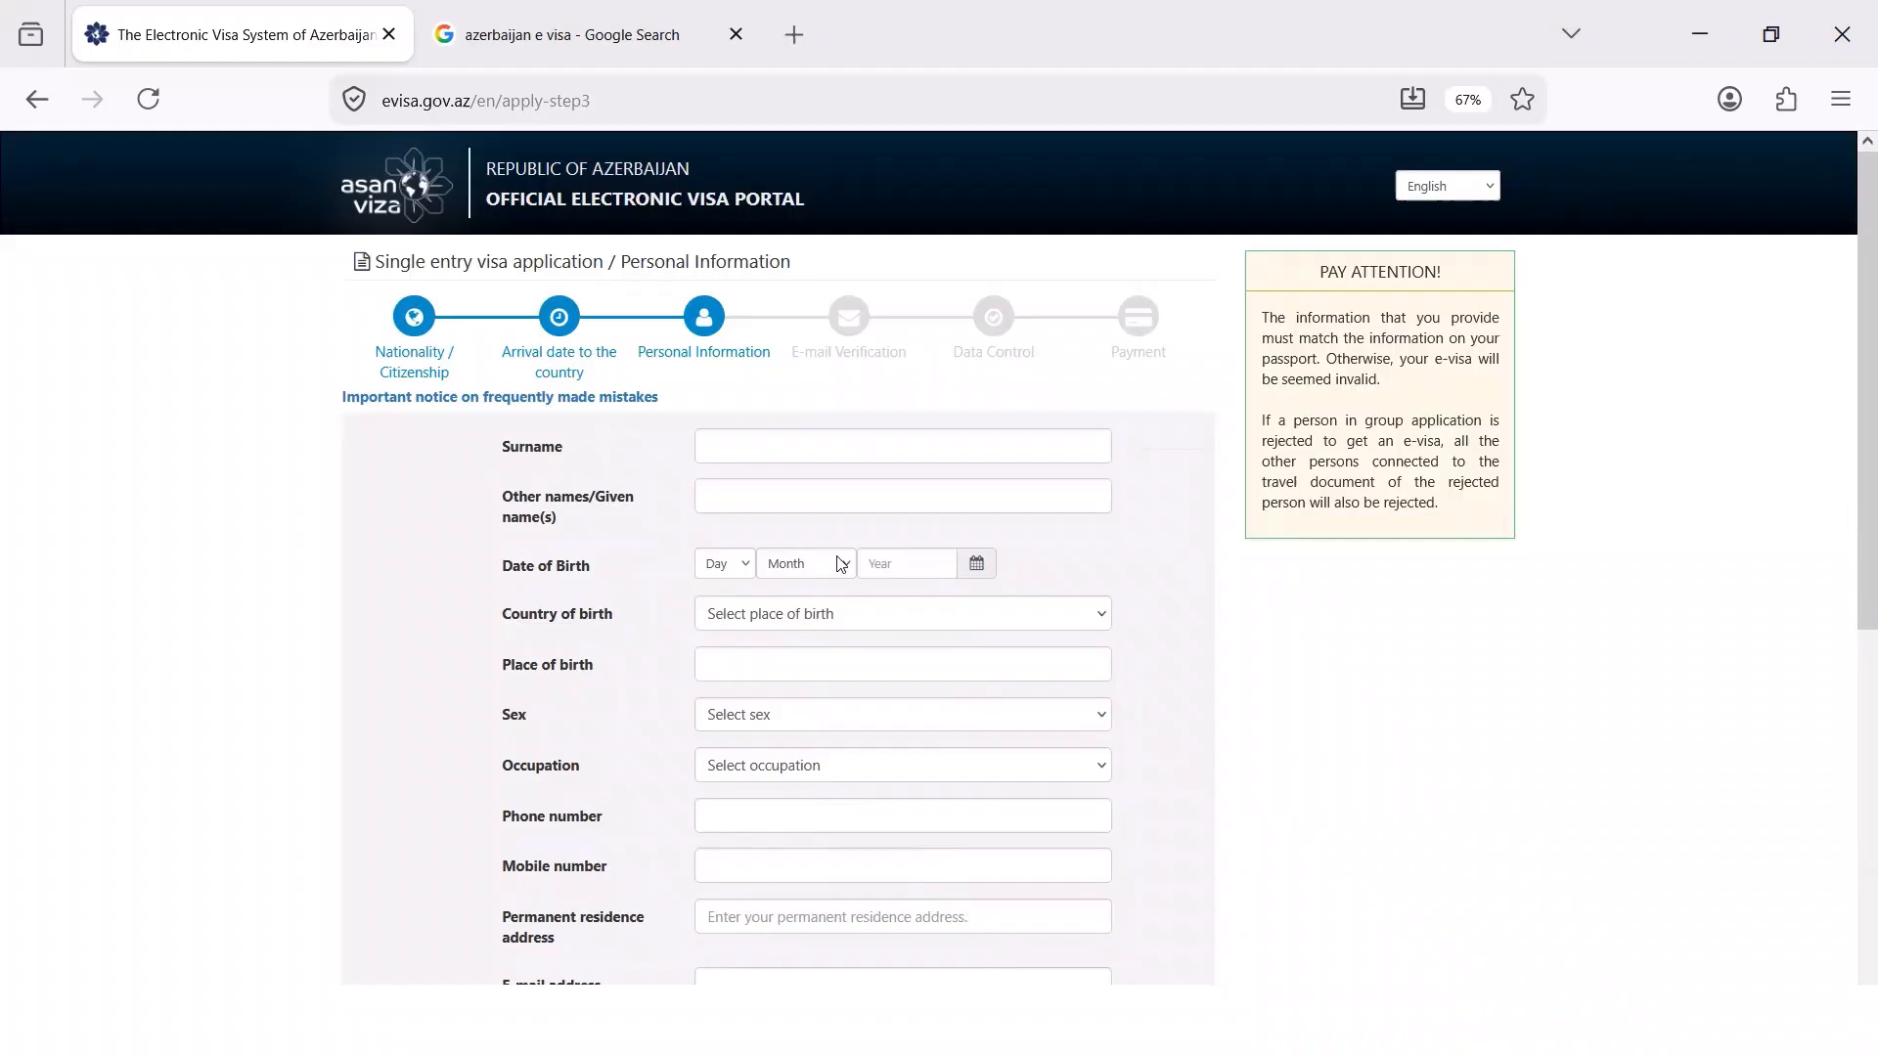
{"action": "left_click", "coordinate": [772, 451]}
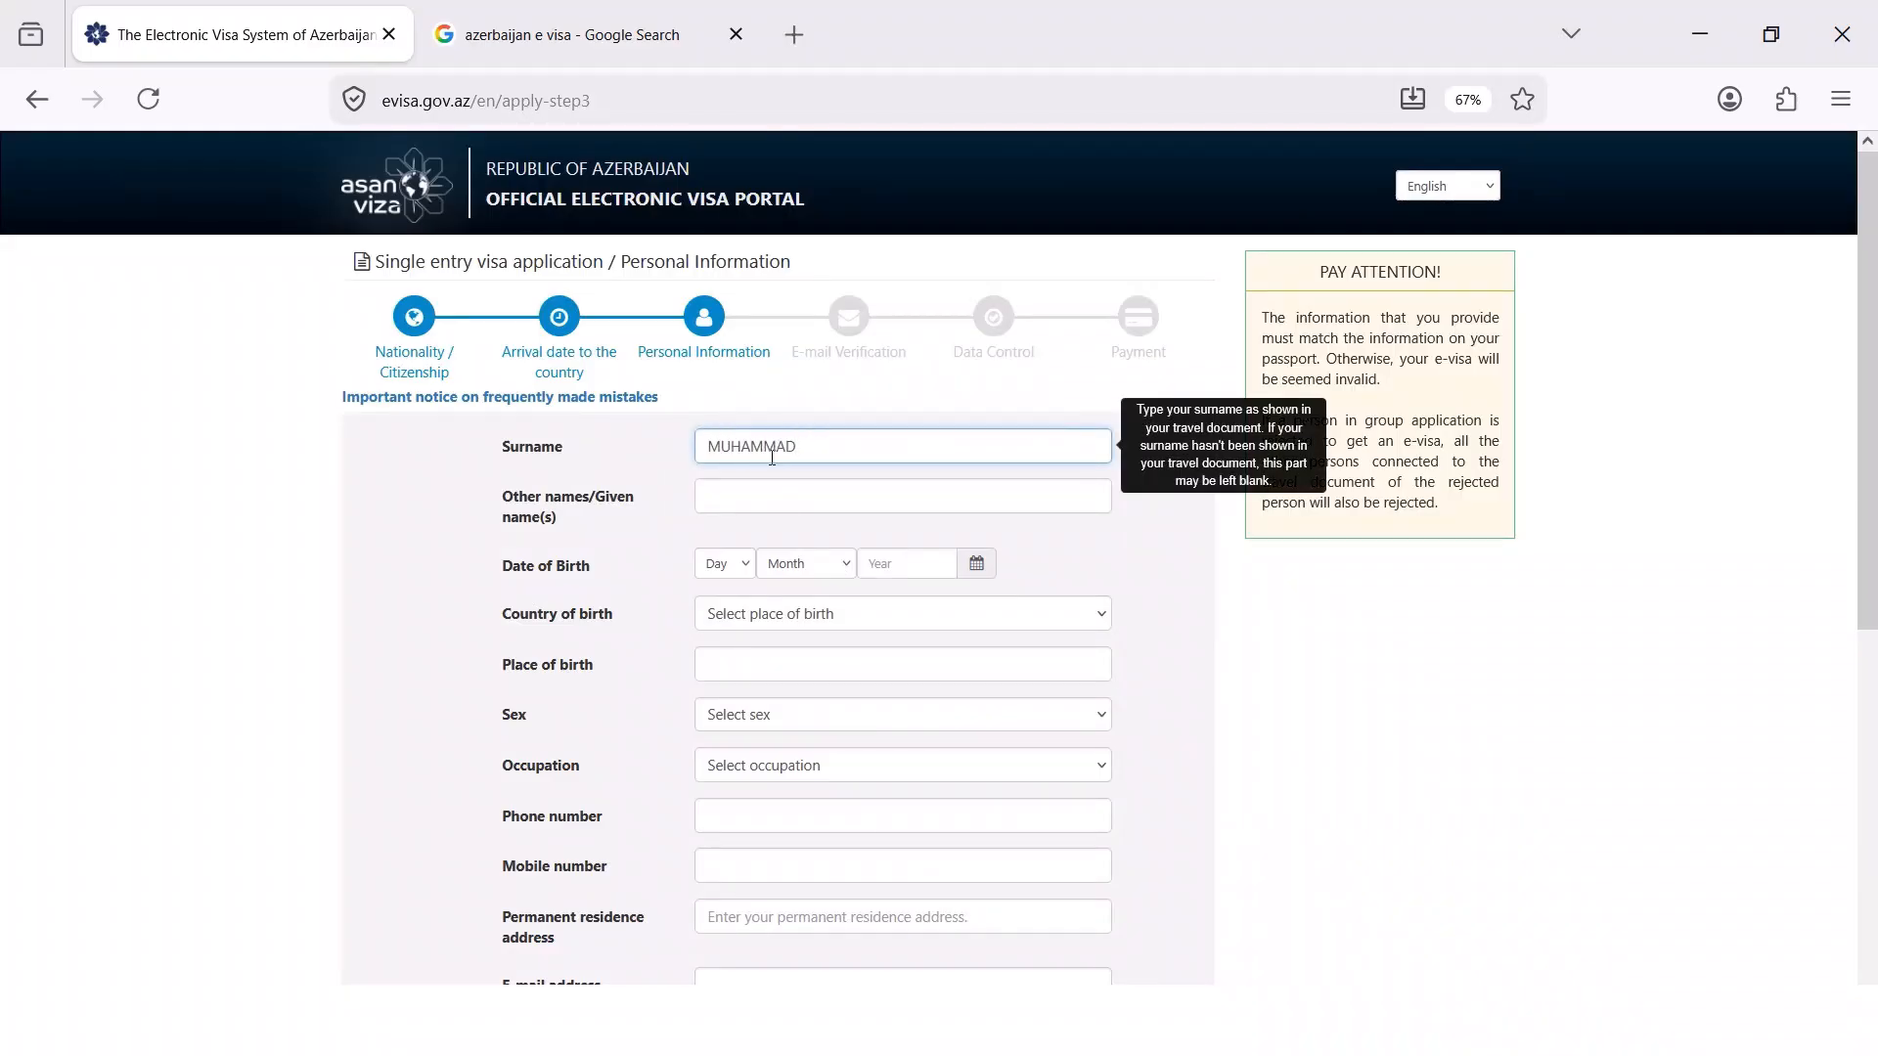
{"action": "left_click", "coordinate": [839, 495]}
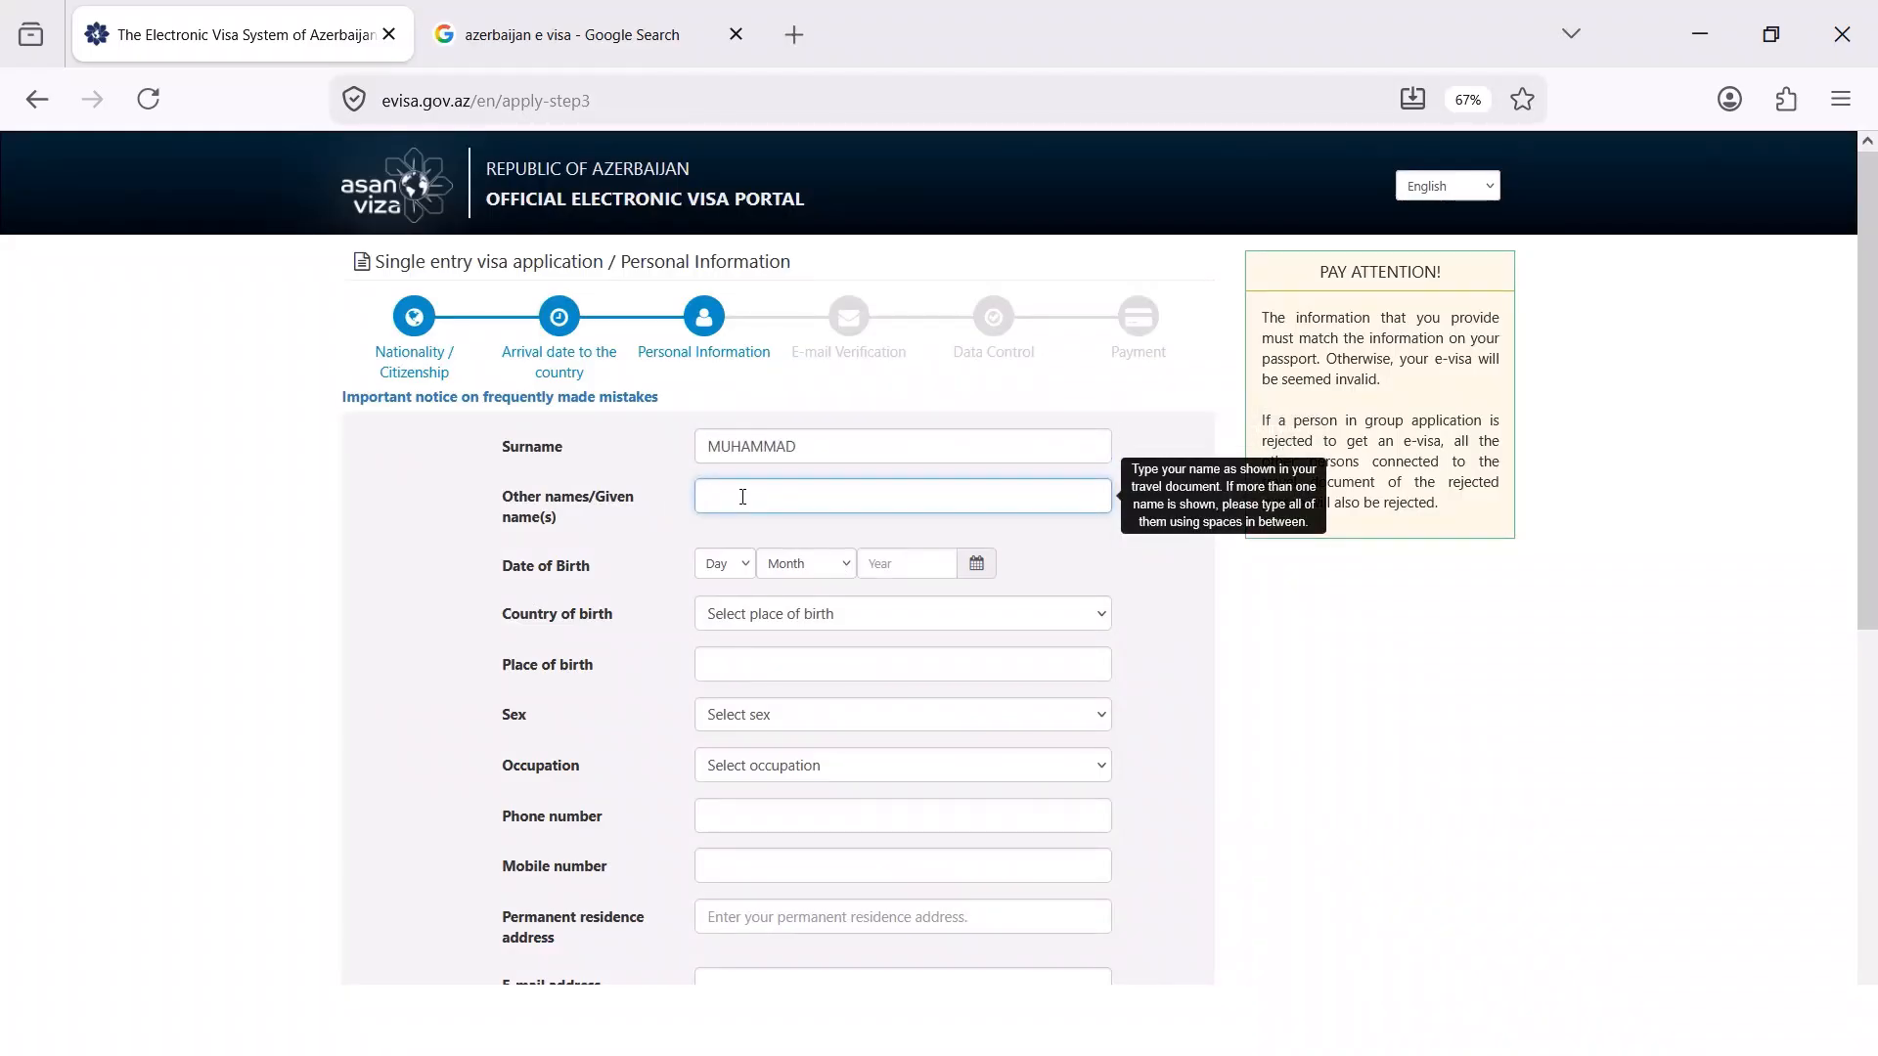
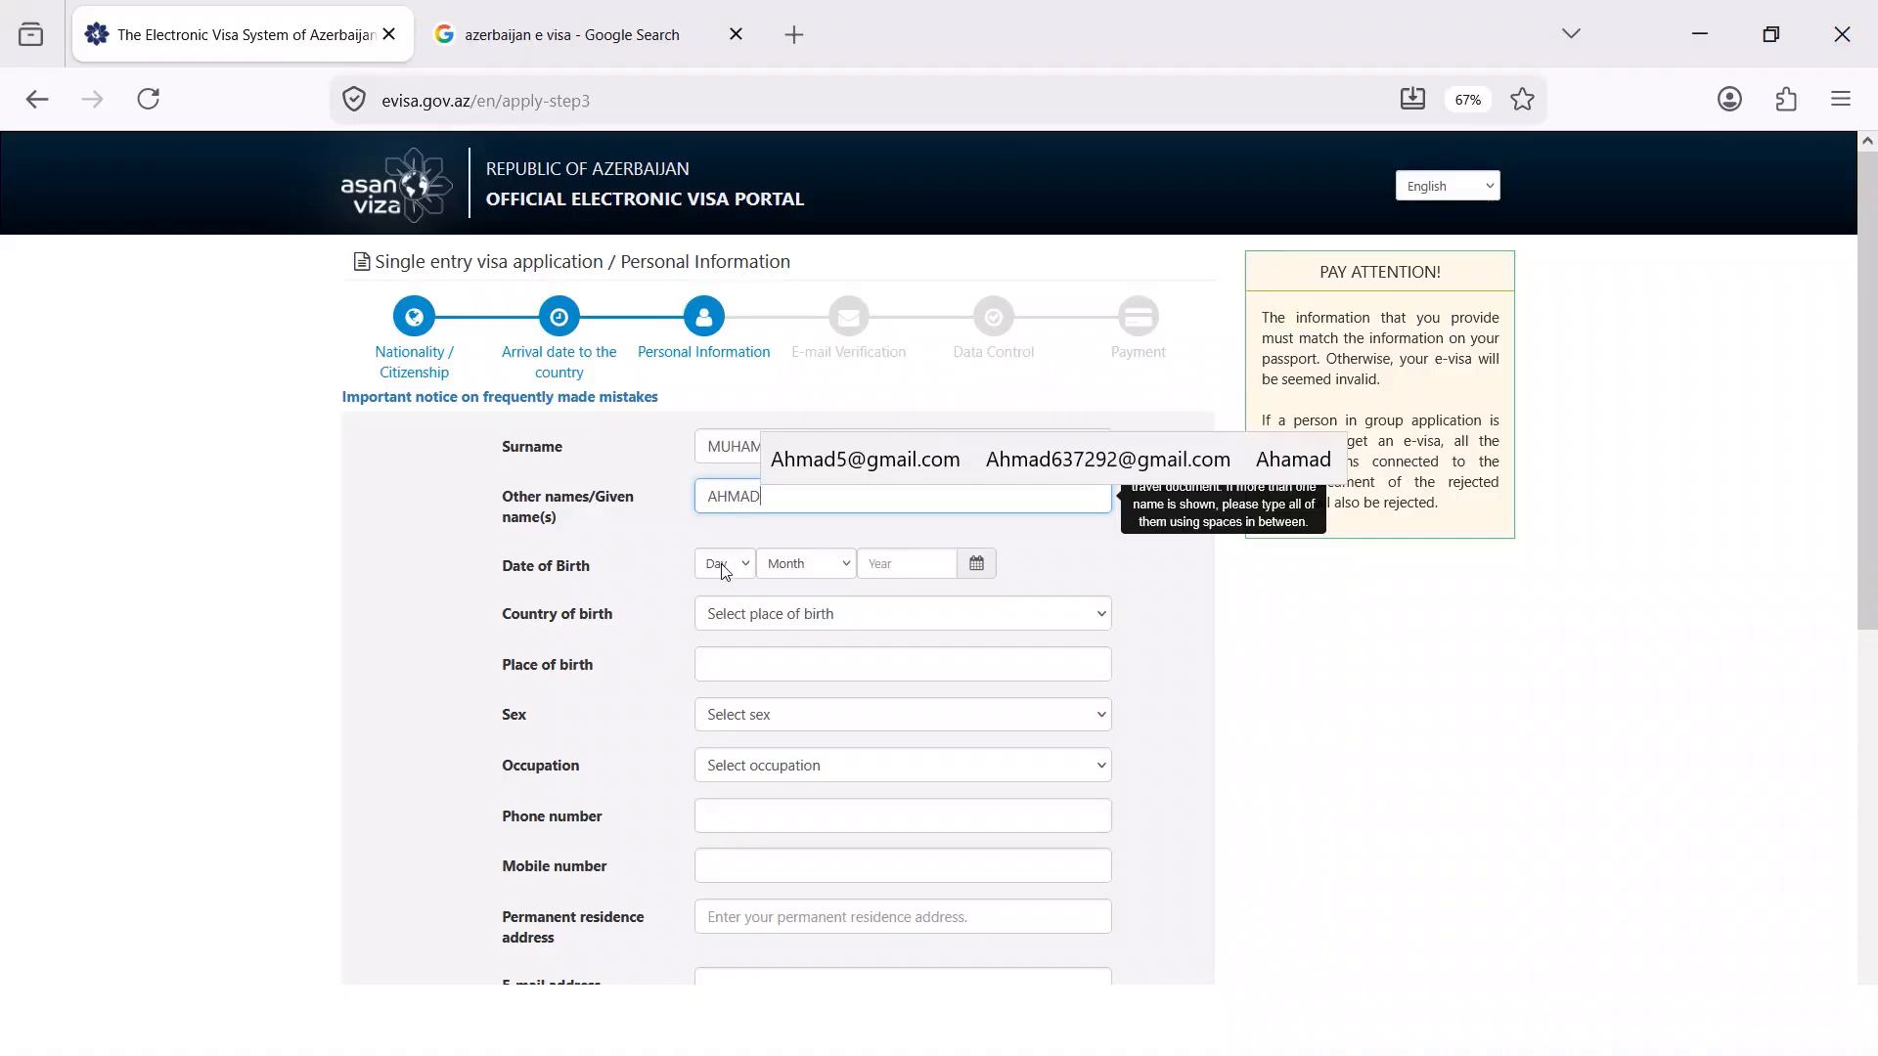
Set the date of birth to 02 February 2001
{"action": "left_click", "coordinate": [724, 564]}
{"action": "left_click", "coordinate": [714, 664]}
{"action": "left_click", "coordinate": [827, 569]}
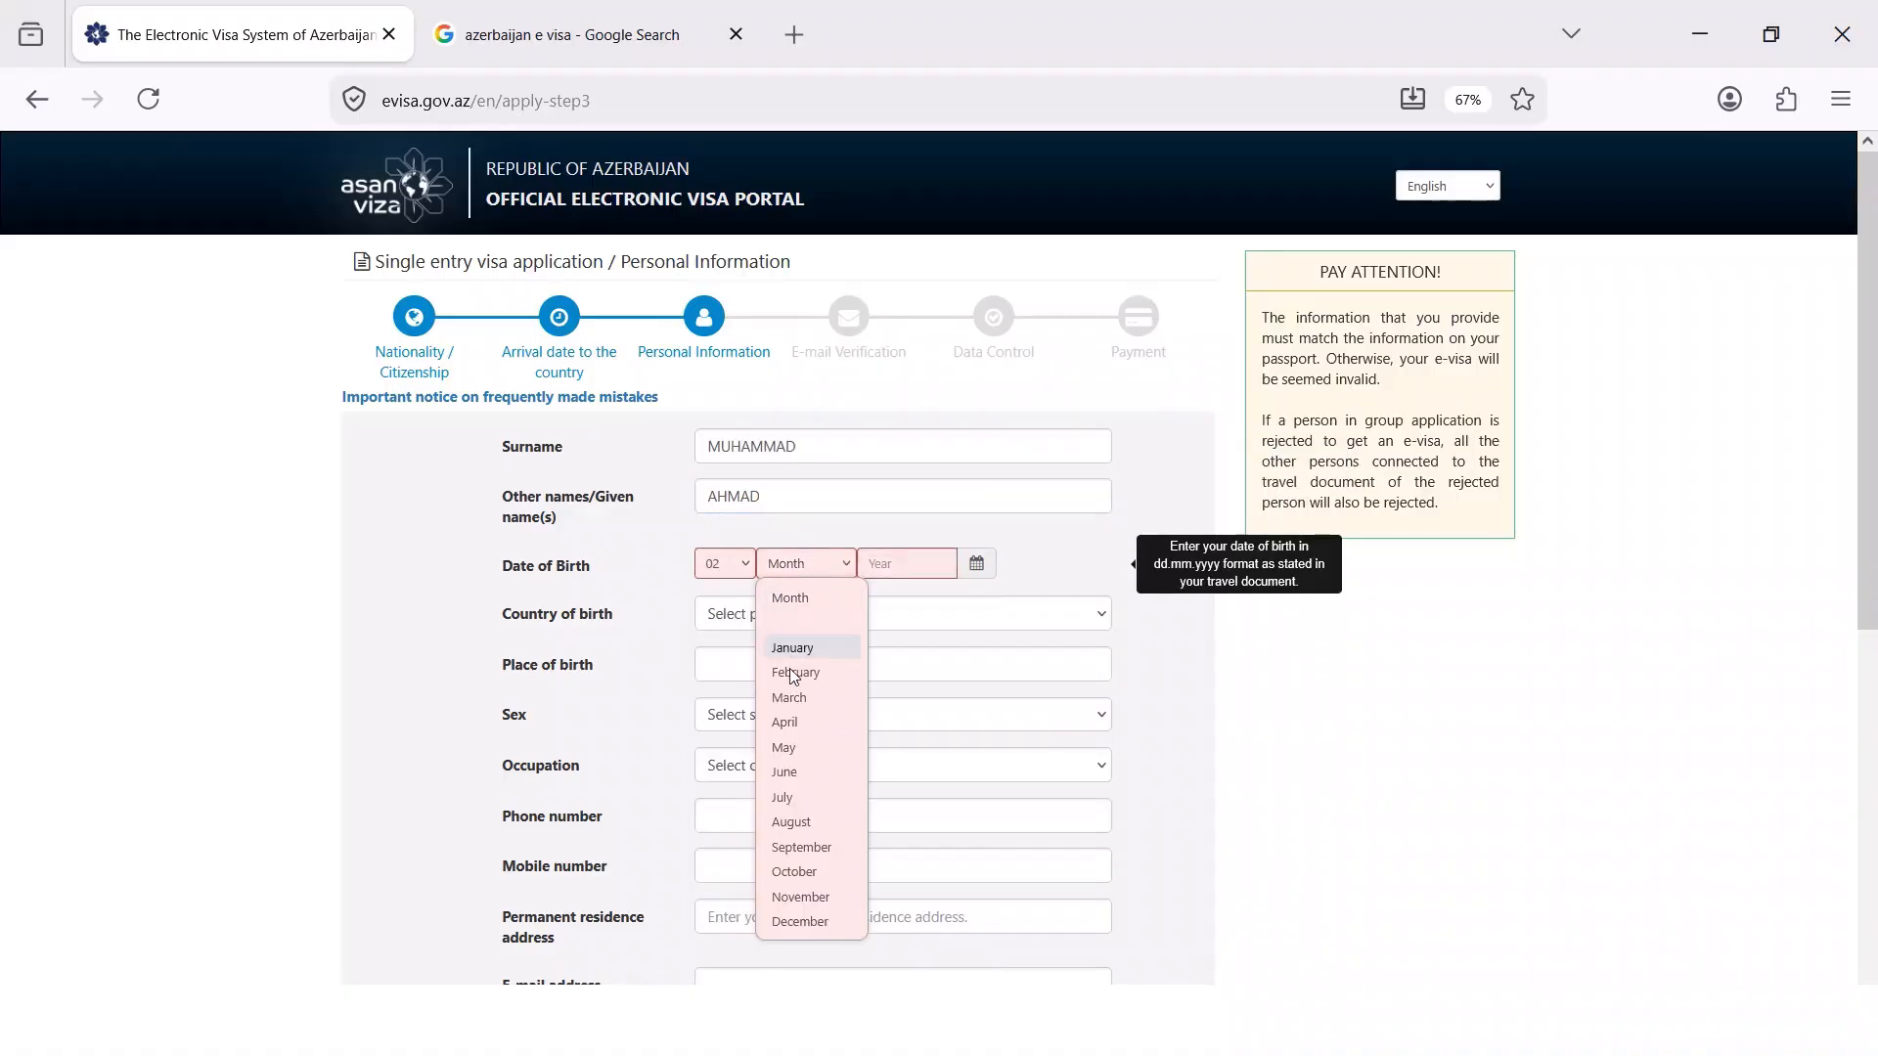
{"action": "left_click", "coordinate": [812, 675]}
{"action": "left_click", "coordinate": [907, 563]}
{"action": "left_click", "coordinate": [875, 602]}
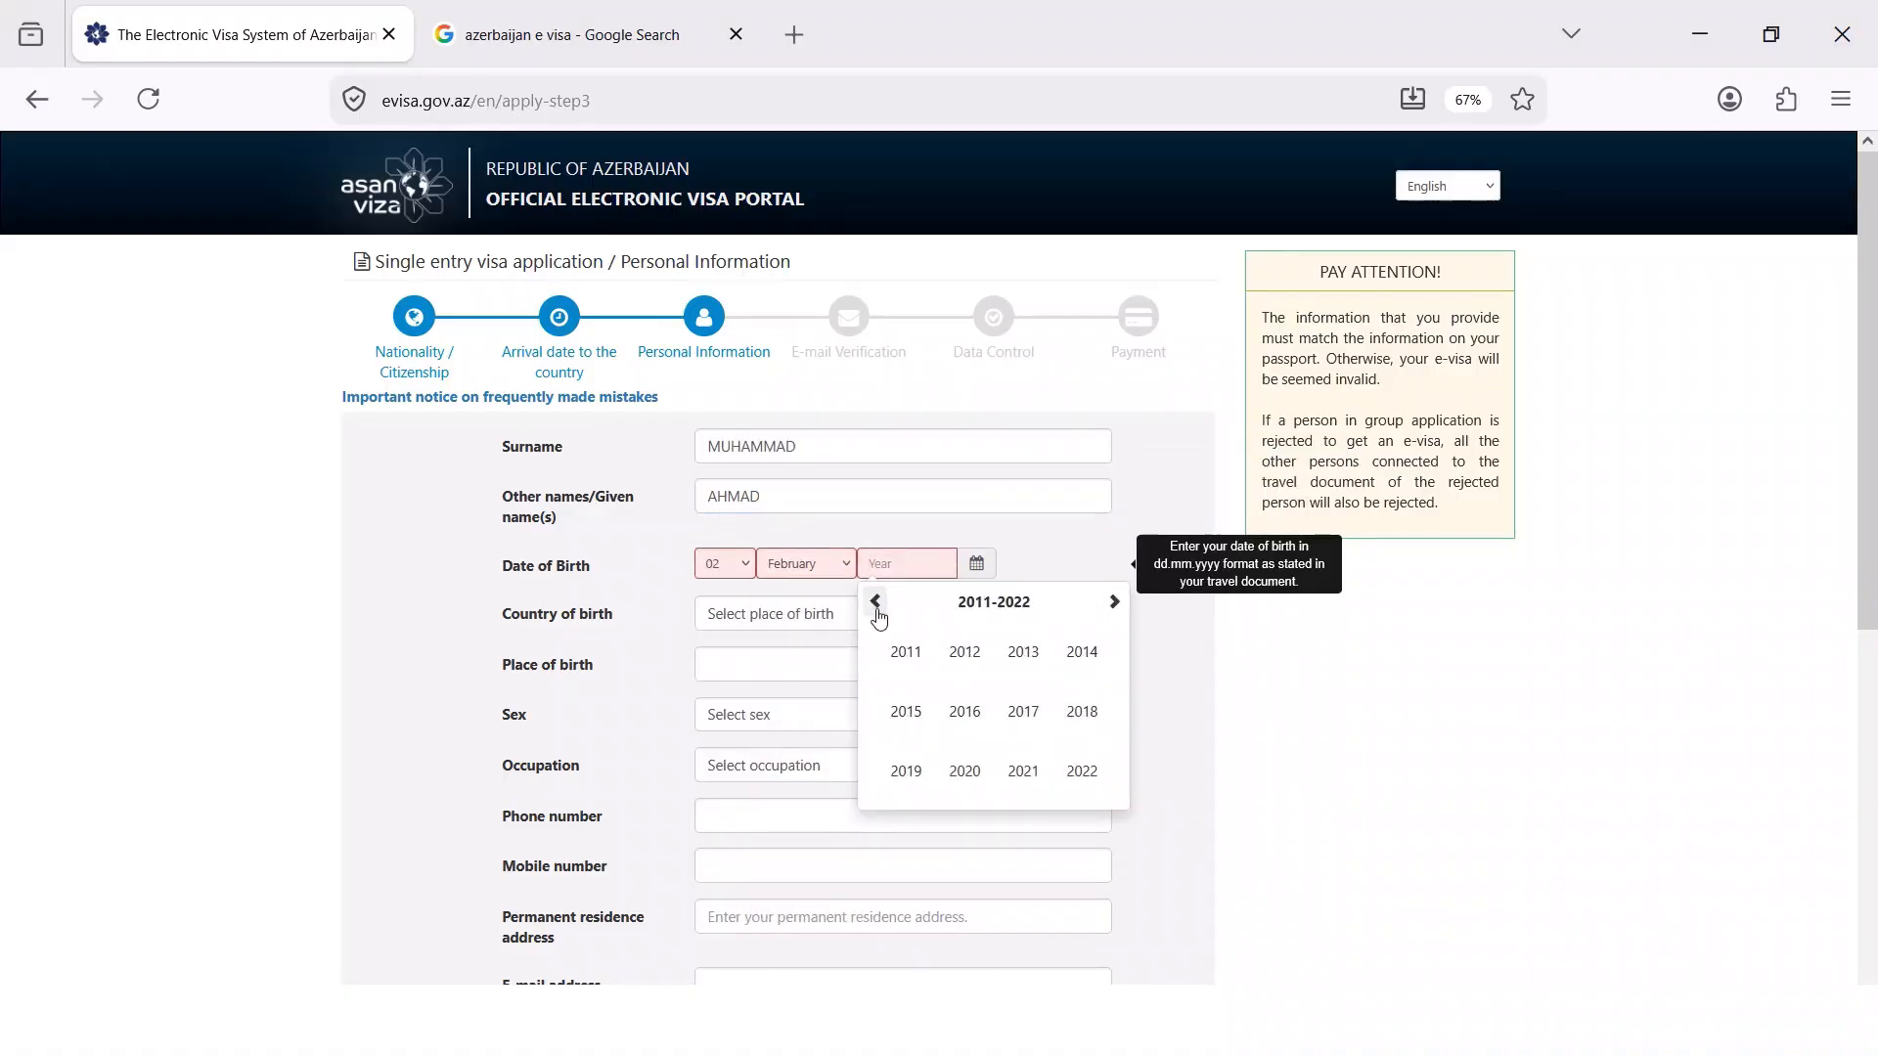
{"action": "left_click", "coordinate": [876, 601]}
{"action": "left_click", "coordinate": [906, 652]}
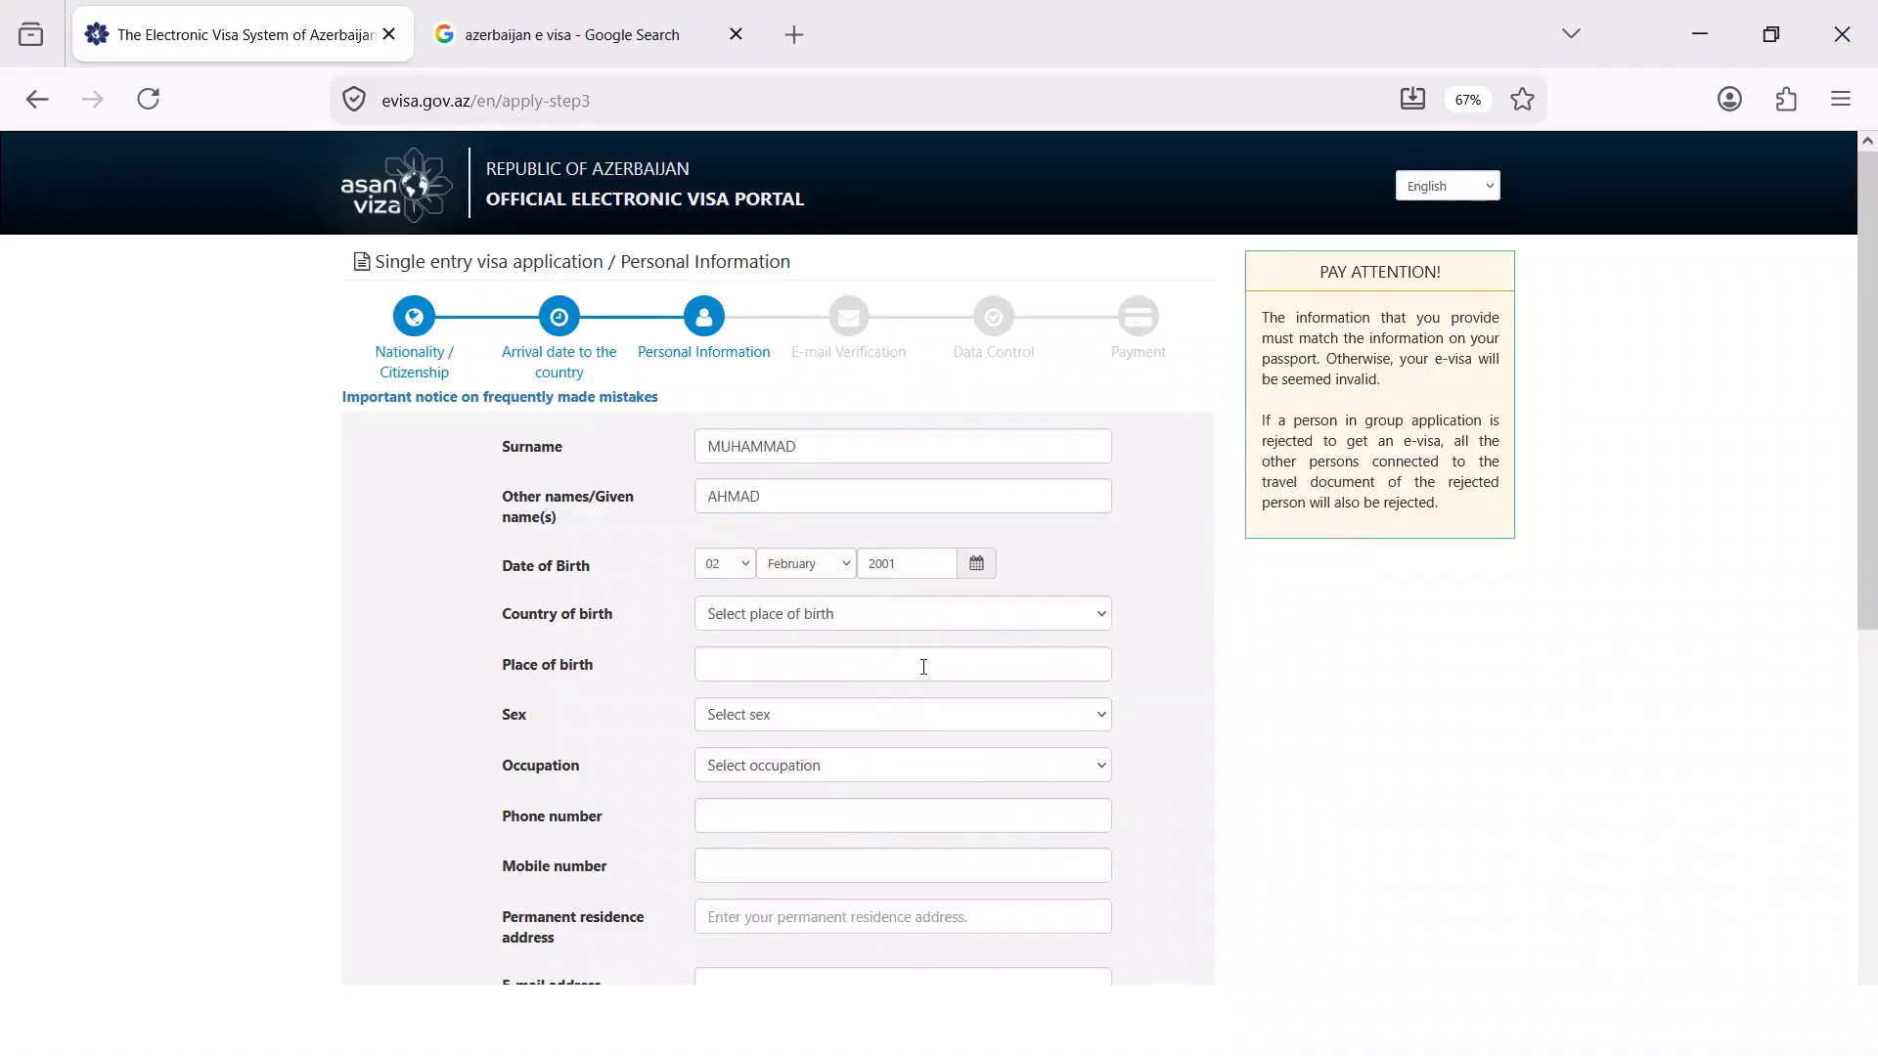
Set country of birth to Pakistan, place of birth to Lahore, and choose the applicant's sex
{"action": "left_click", "coordinate": [788, 624]}
{"action": "type", "text": "p"}
{"action": "key", "text": "Return"}
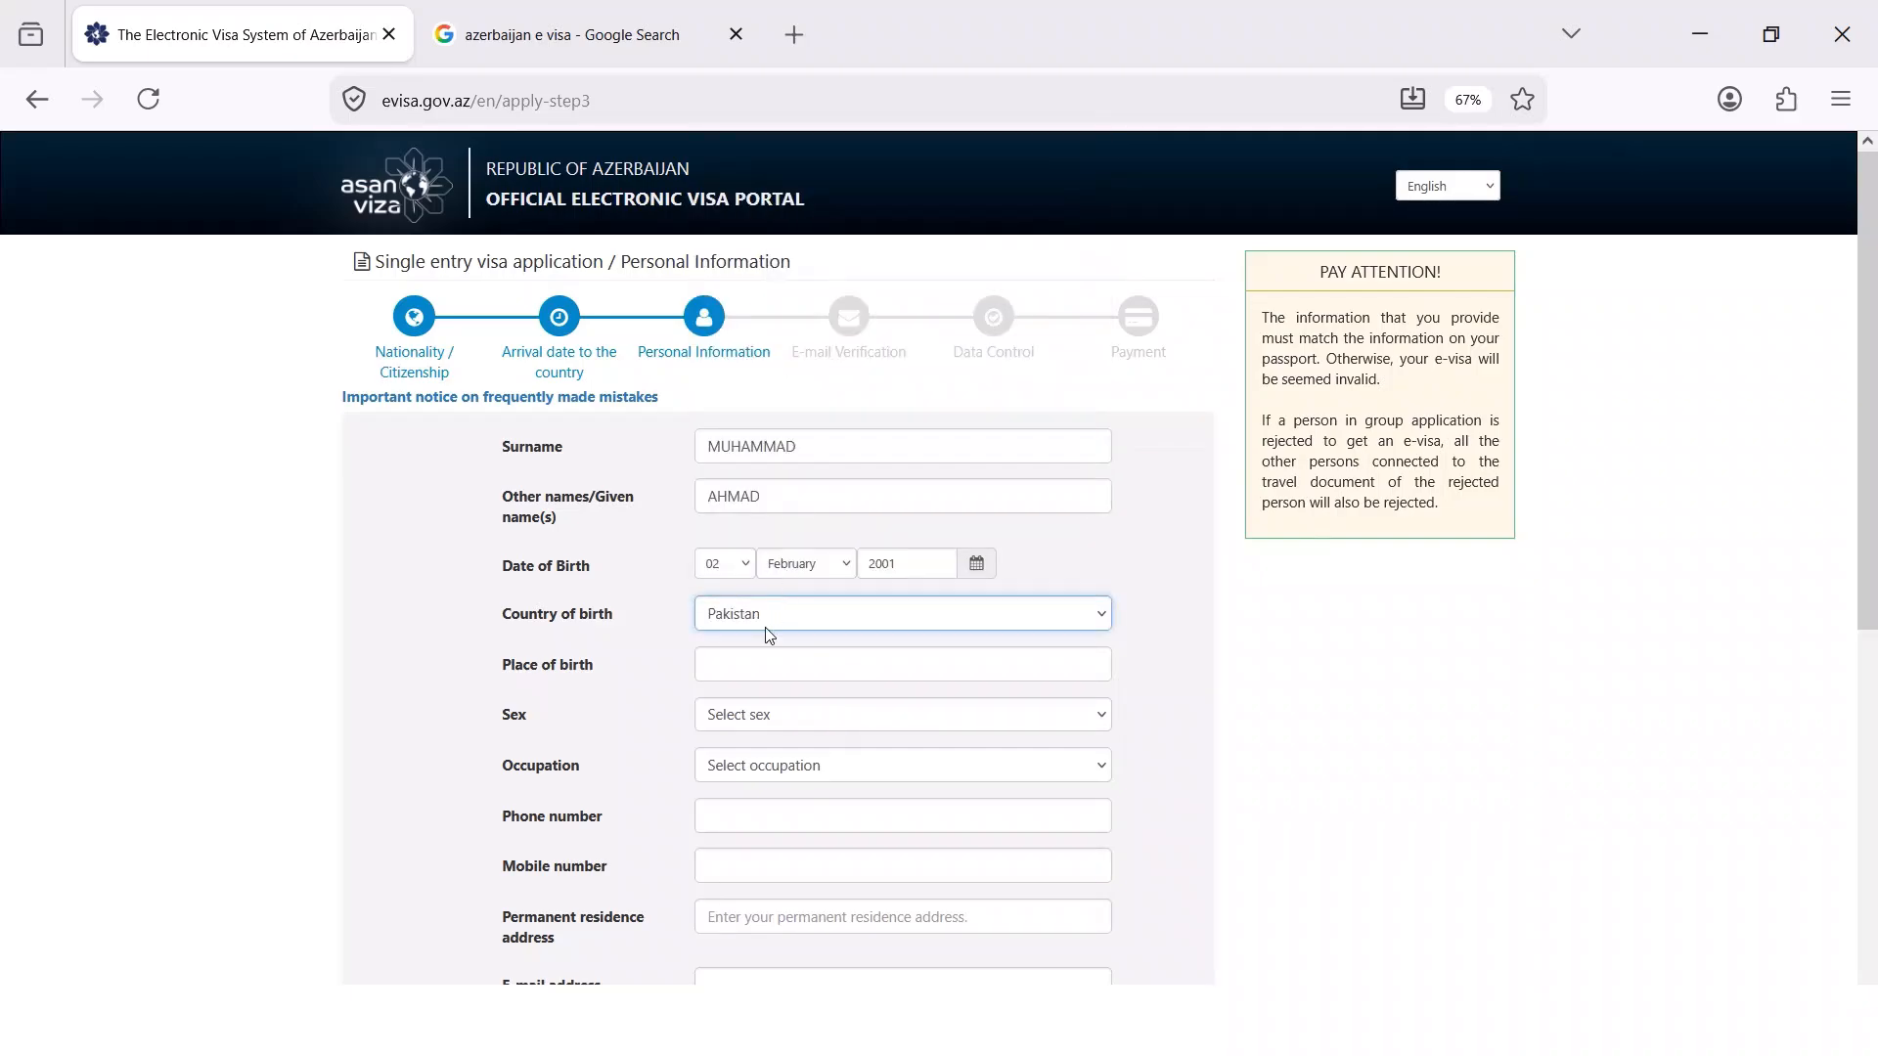
{"action": "left_click", "coordinate": [748, 671]}
{"action": "type", "text": "Lahore"}
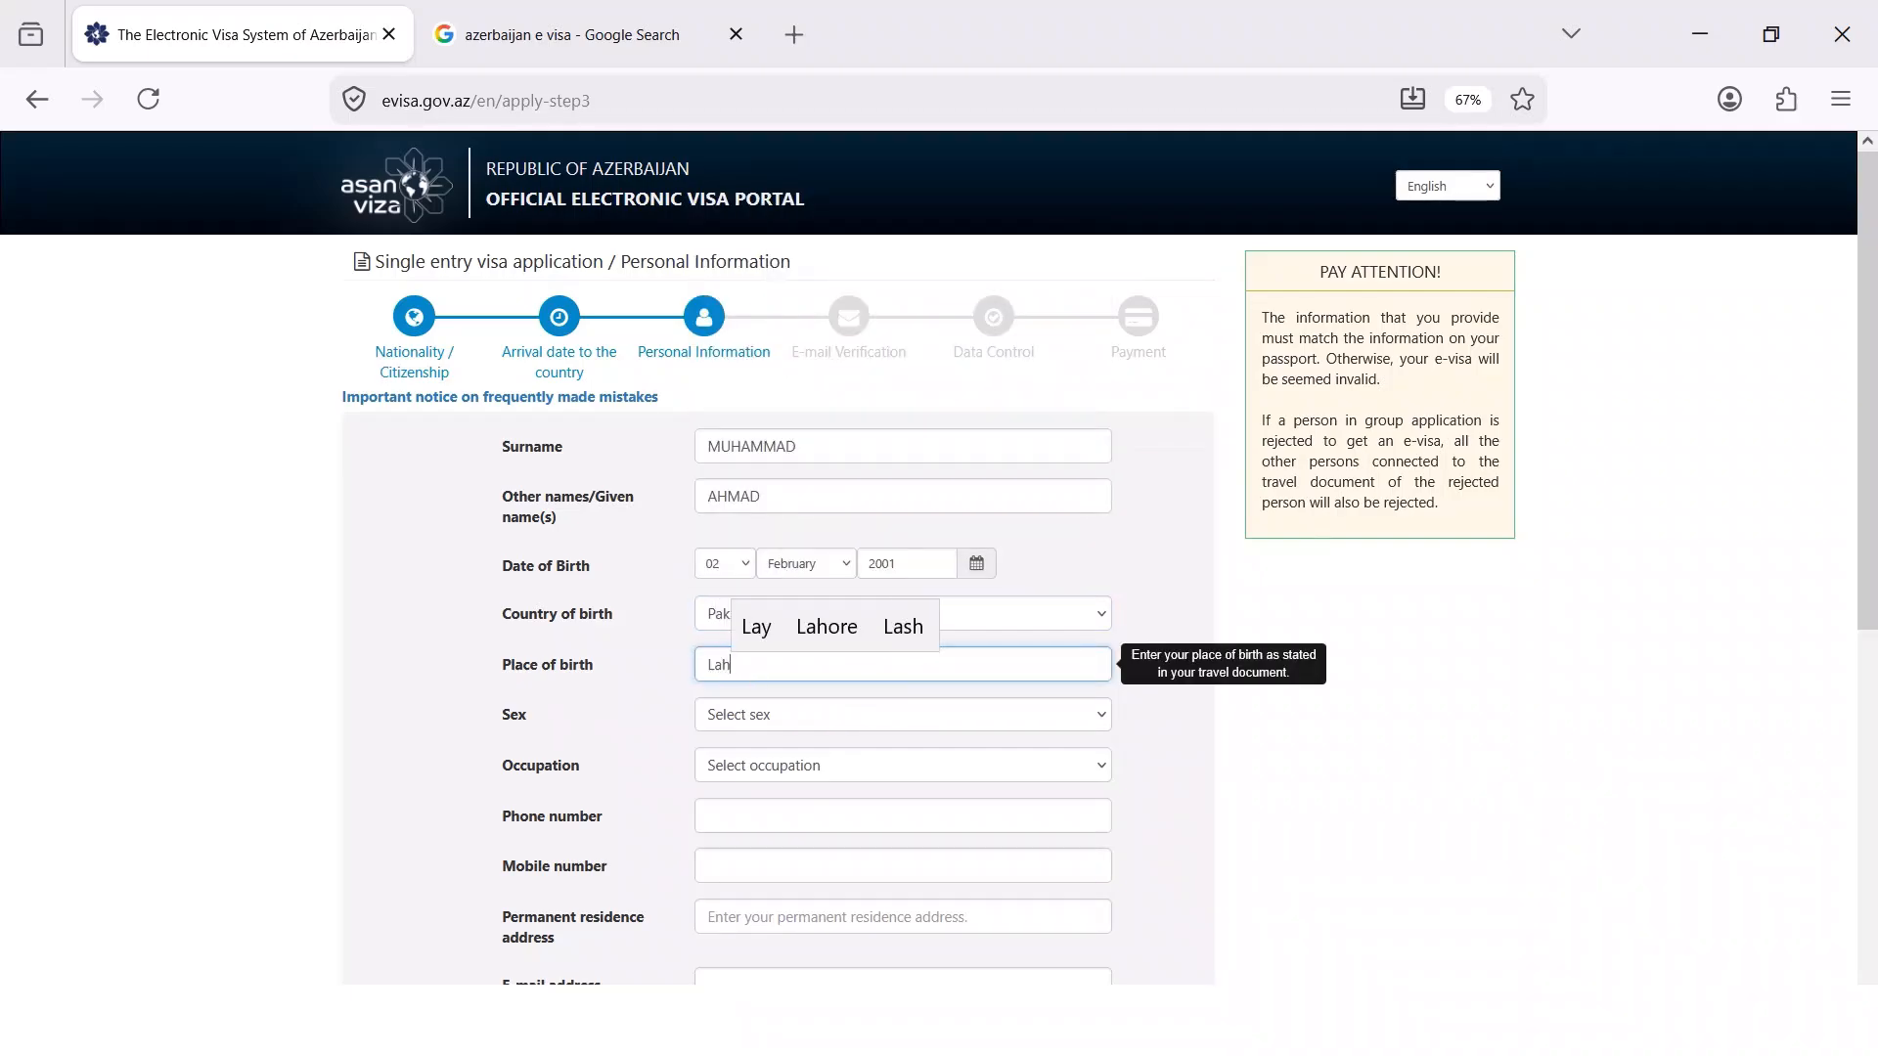
{"action": "left_click", "coordinate": [768, 720]}
{"action": "left_click", "coordinate": [764, 776]}
Choose Unemployed as the occupation
{"action": "left_click", "coordinate": [763, 772]}
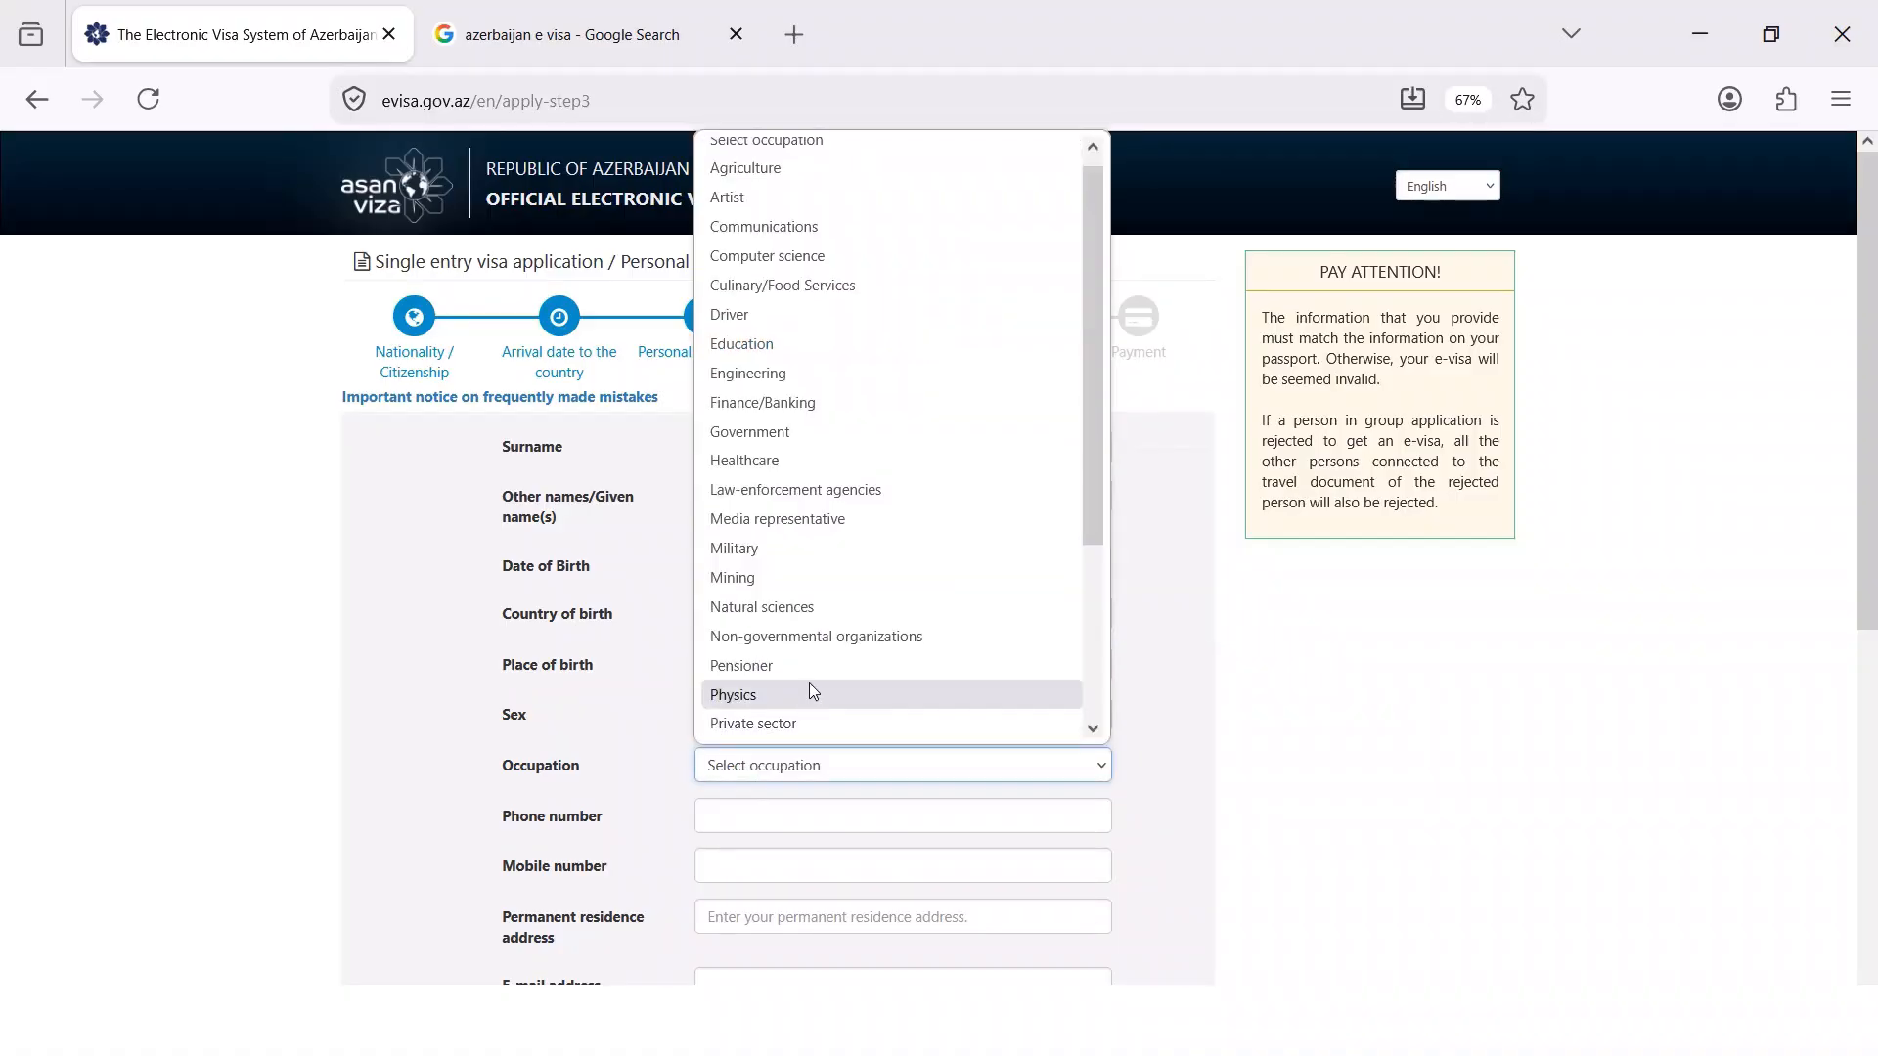
{"action": "scroll", "coordinate": [812, 675], "scroll_direction": "down", "scroll_amount": 3}
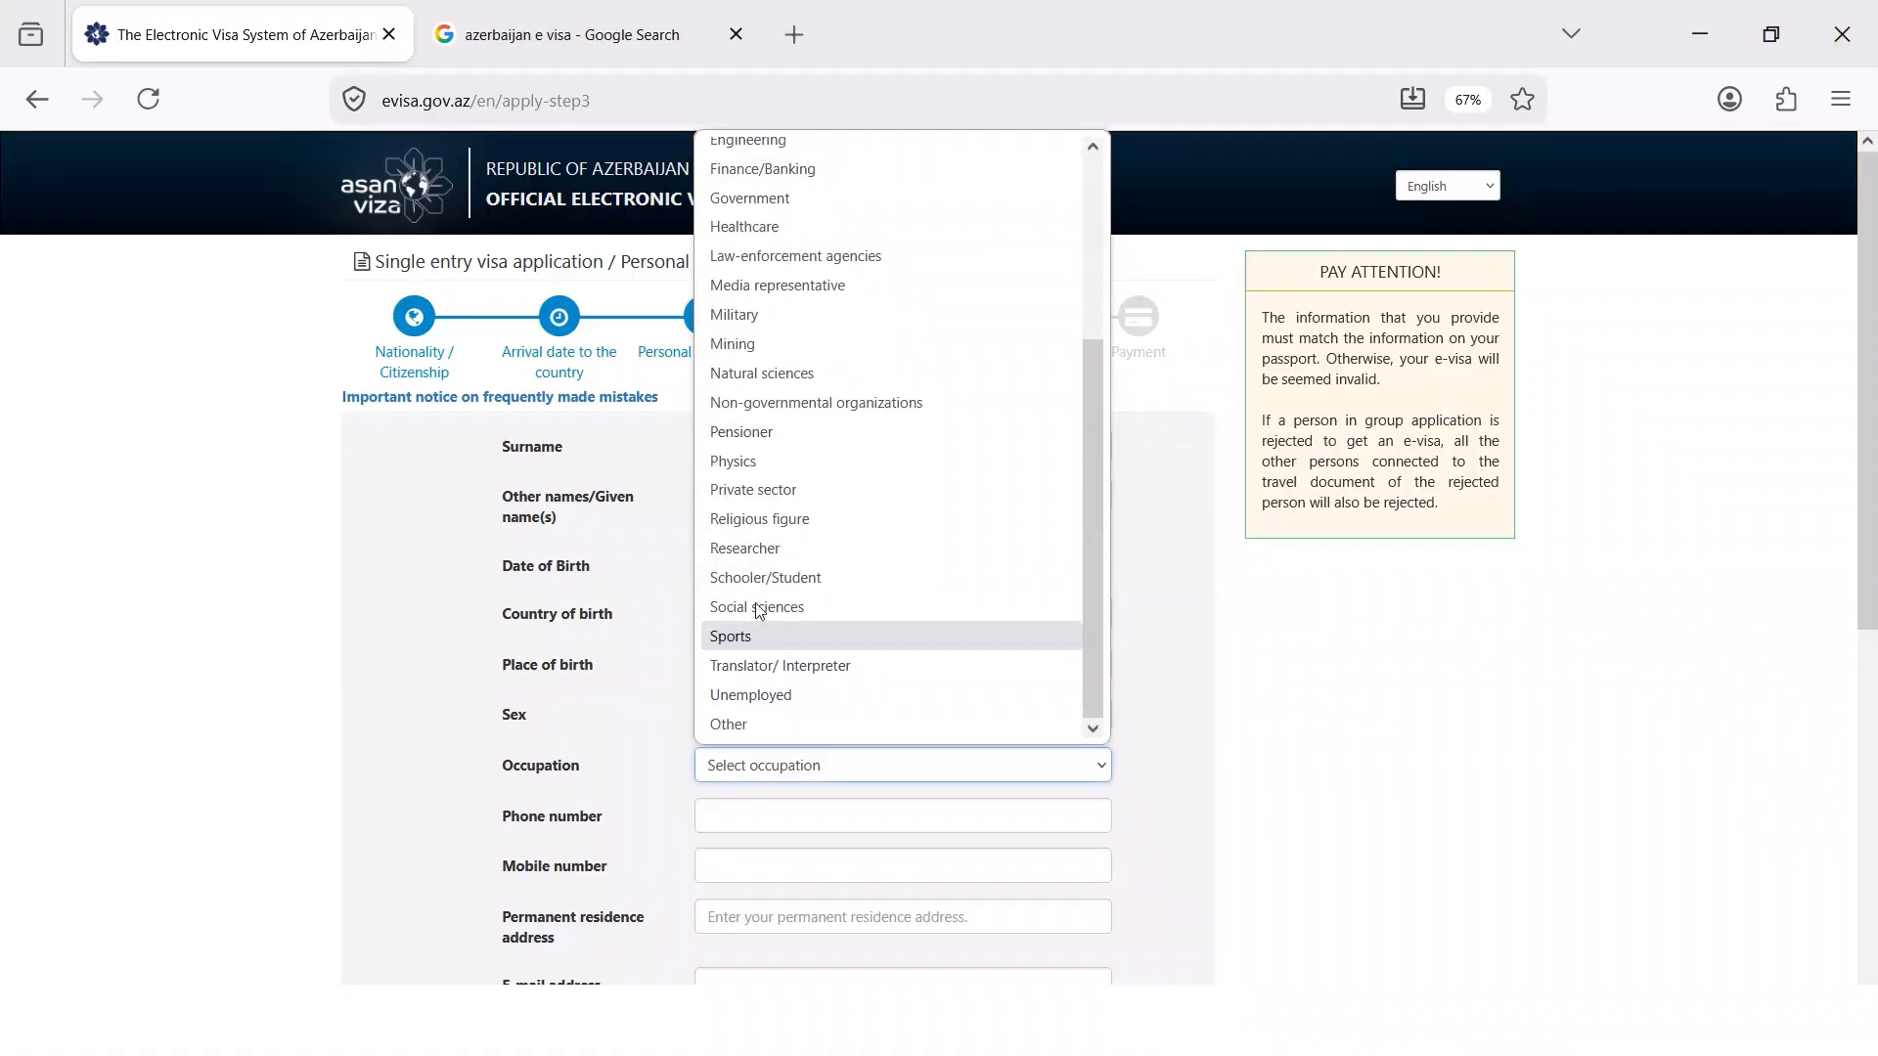
{"action": "left_click", "coordinate": [713, 696]}
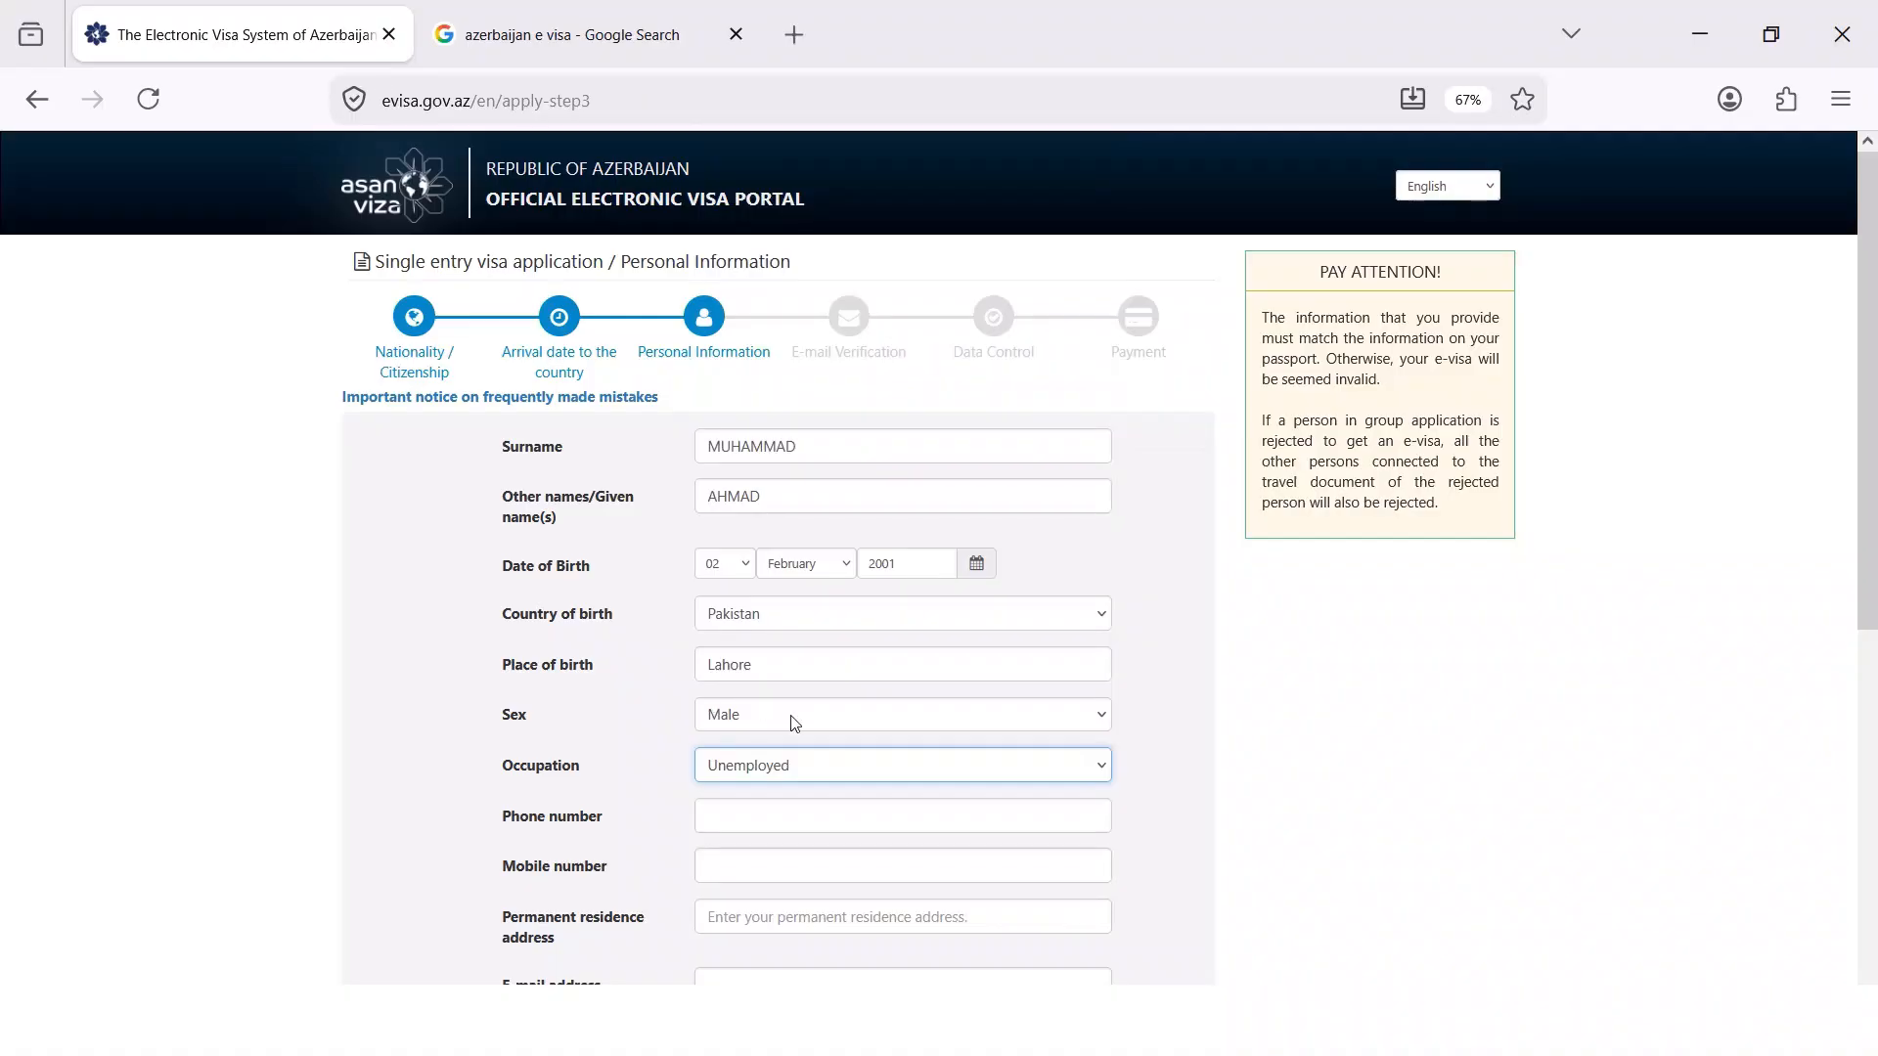
{"action": "scroll", "coordinate": [794, 720], "scroll_direction": "down", "scroll_amount": 1}
Fill in the phone number, mobile number and permanent residence address
{"action": "left_click", "coordinate": [729, 706]}
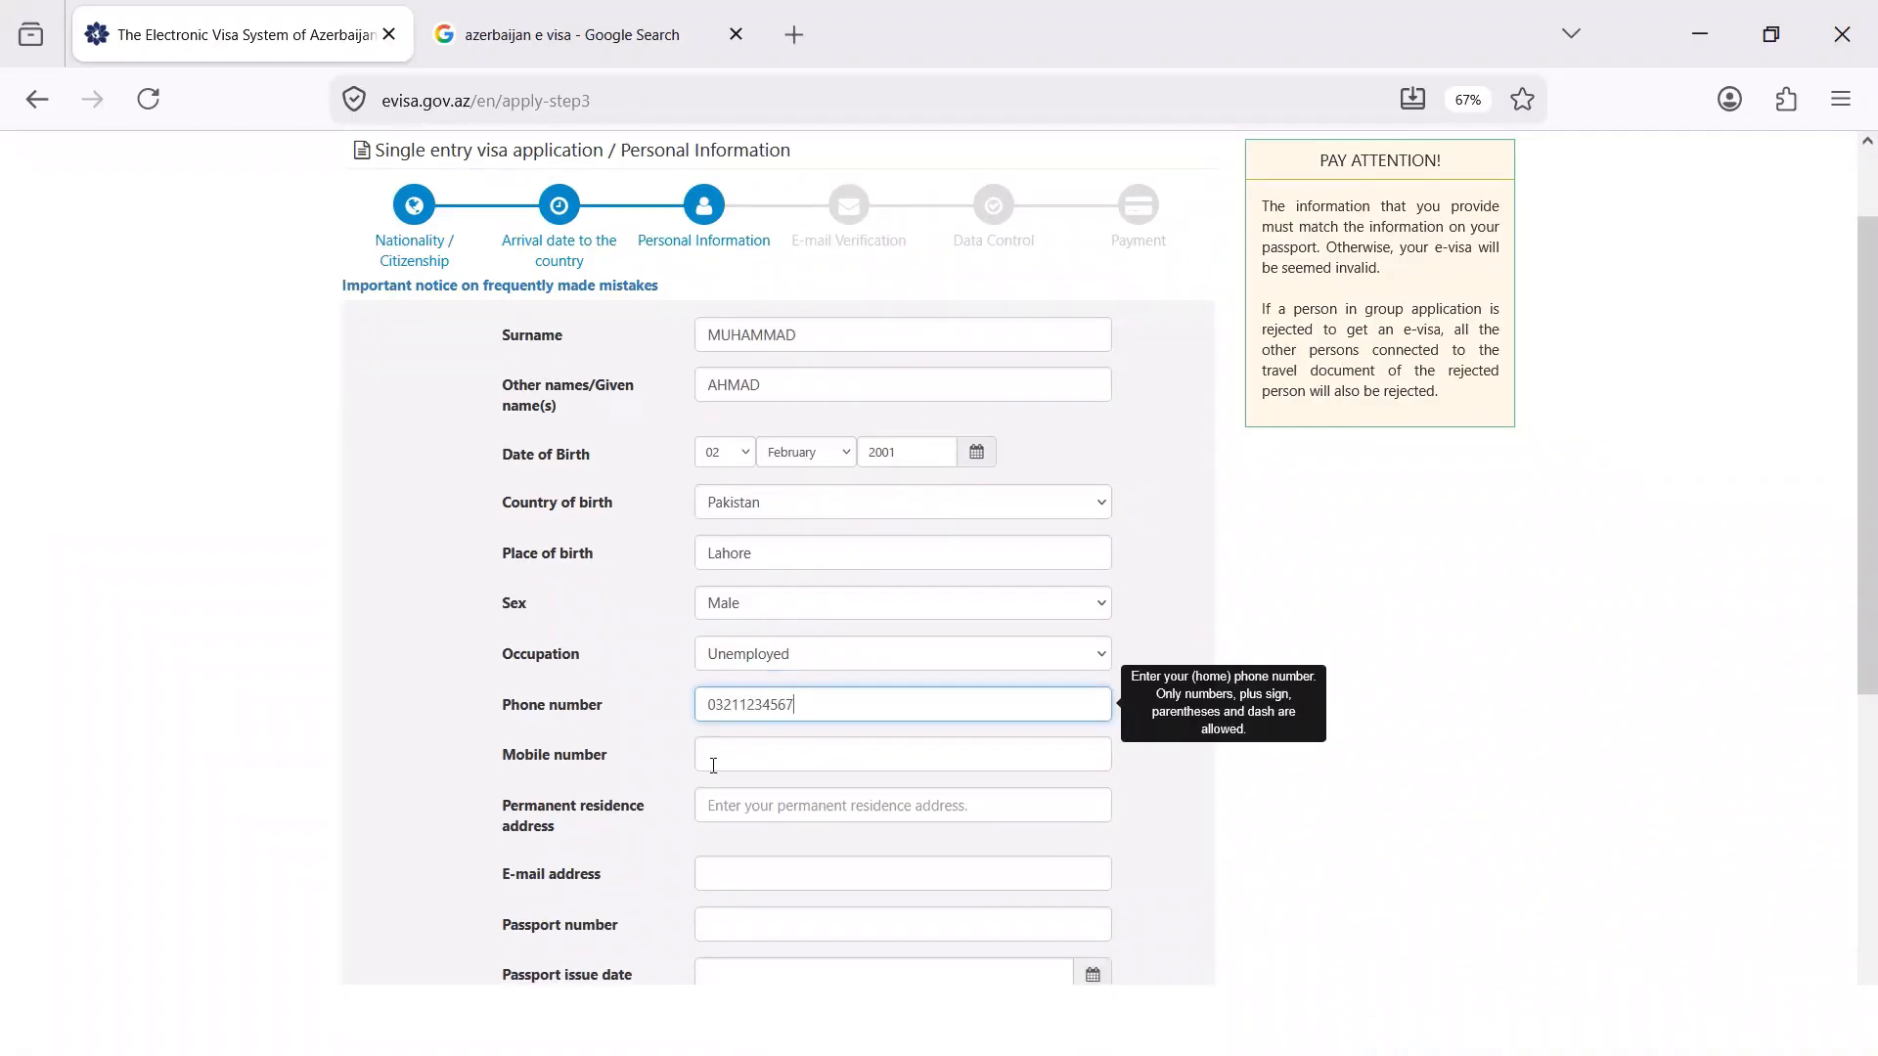
{"action": "left_click", "coordinate": [739, 748]}
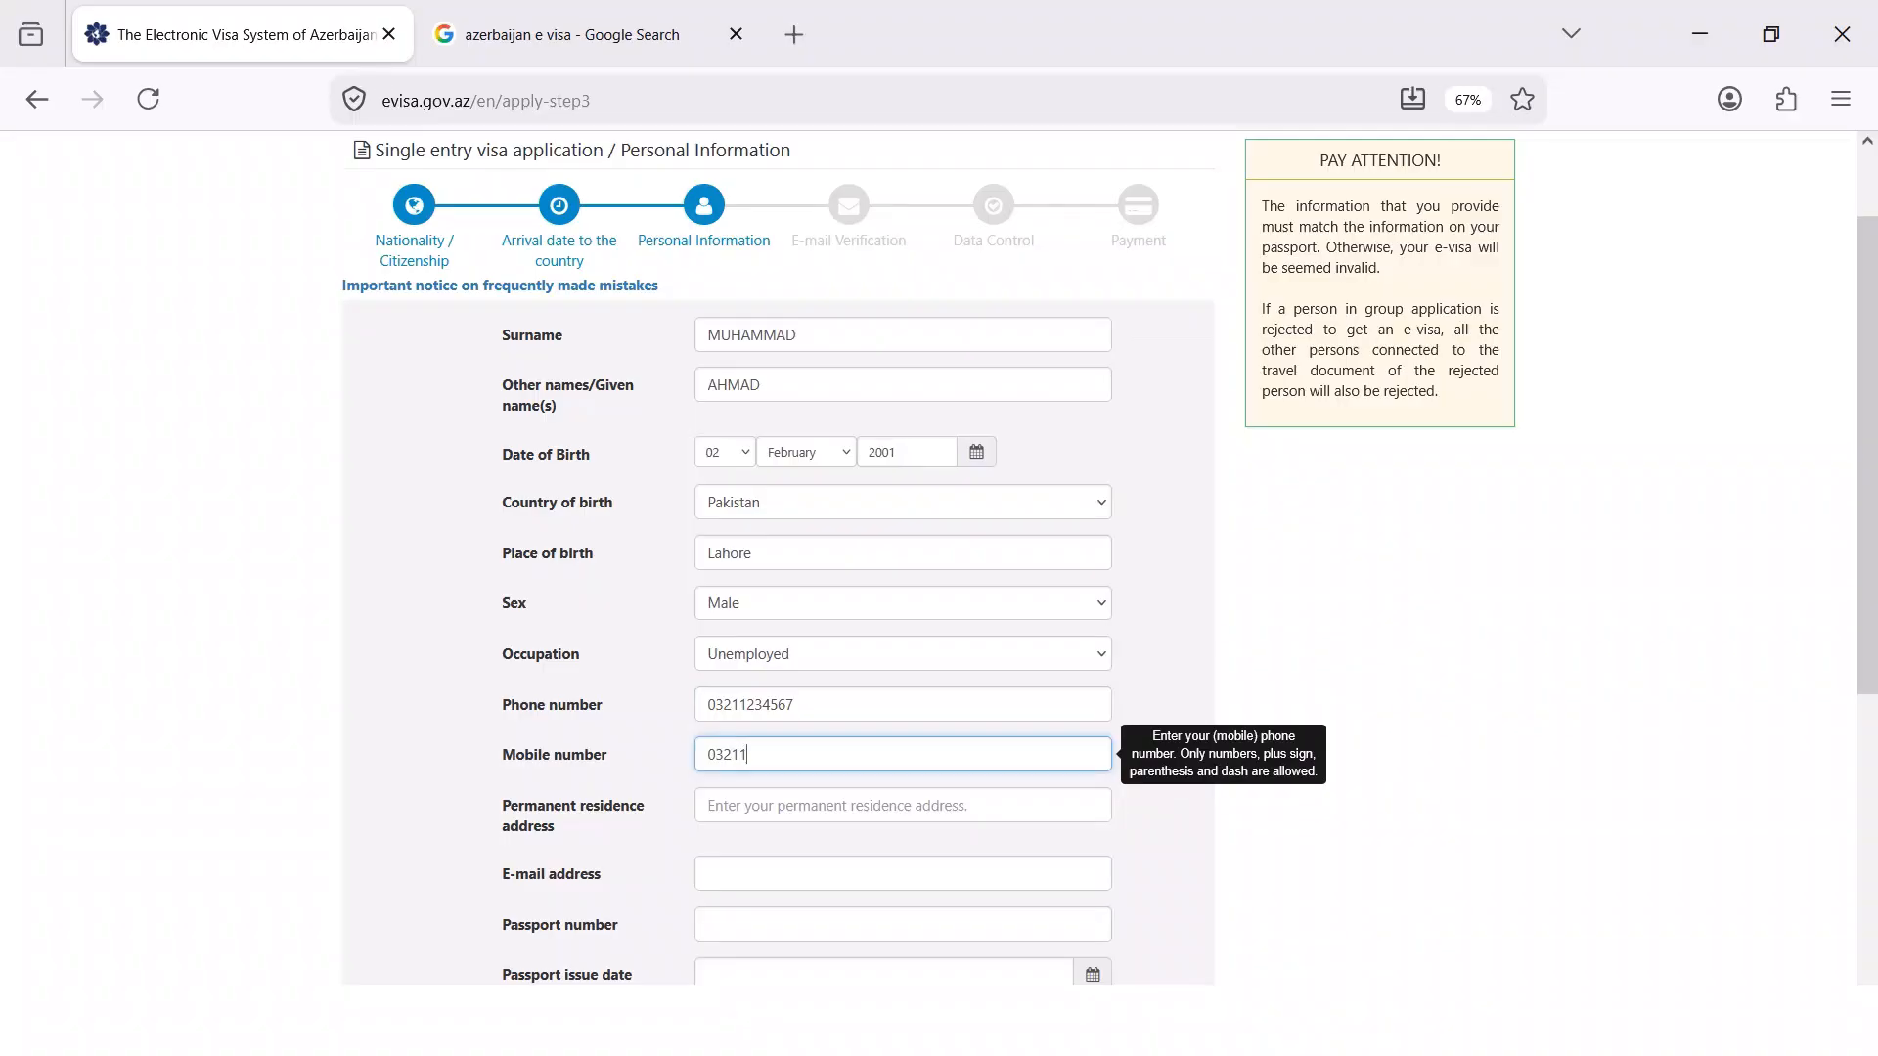
{"action": "left_click", "coordinate": [754, 811]}
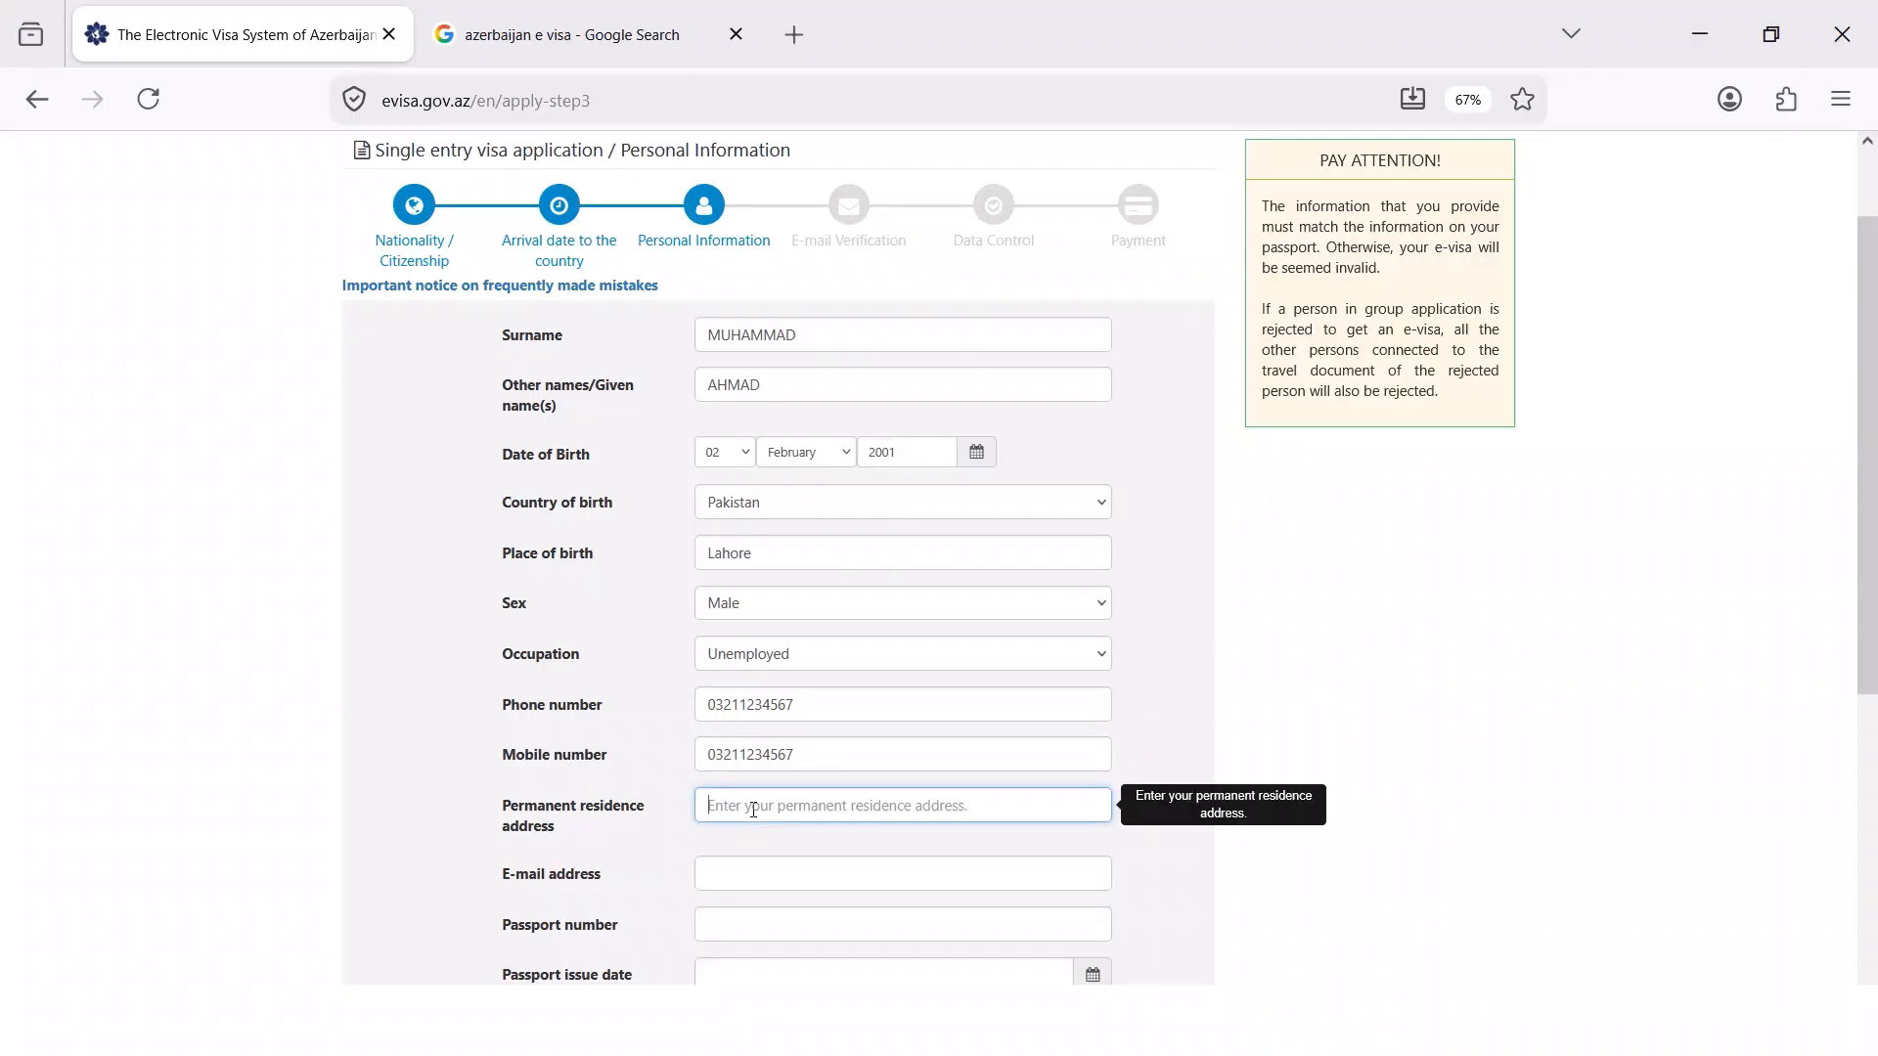
{"action": "type", "text": "lahor"}
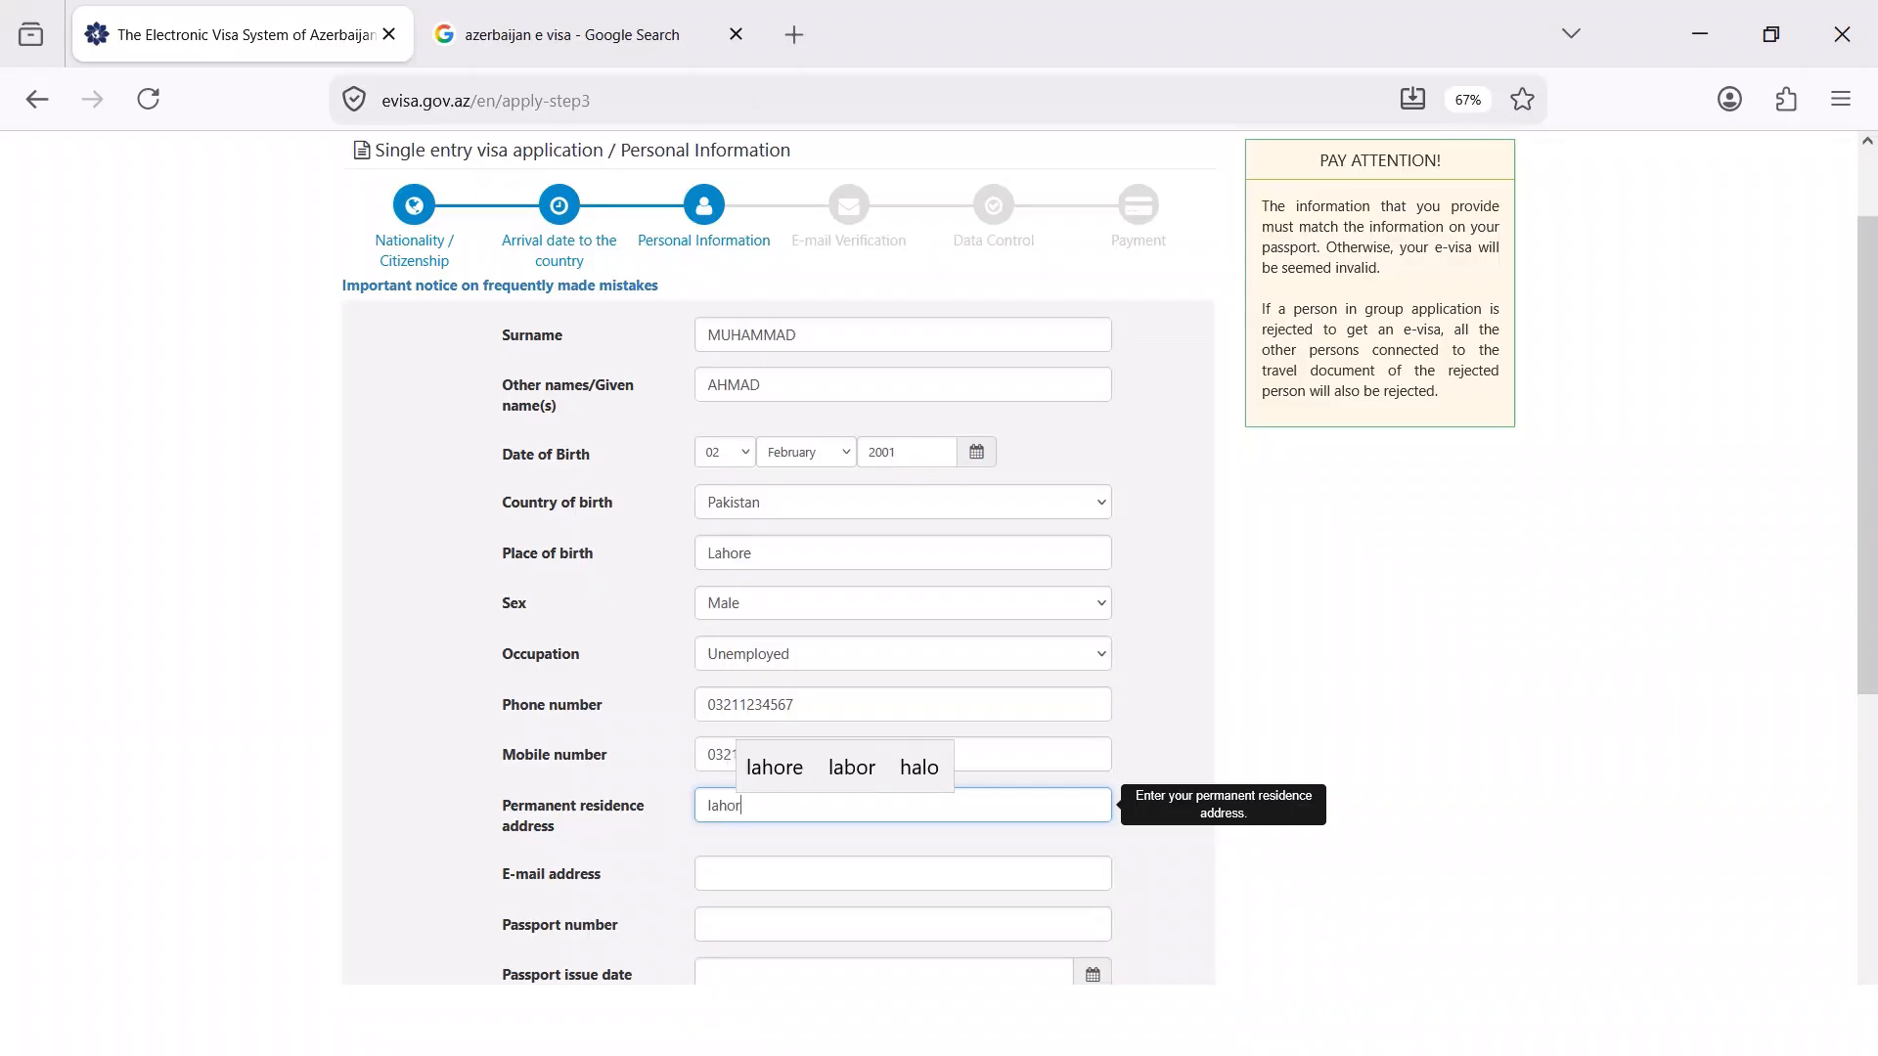
{"action": "type", "text": "e Pakista"}
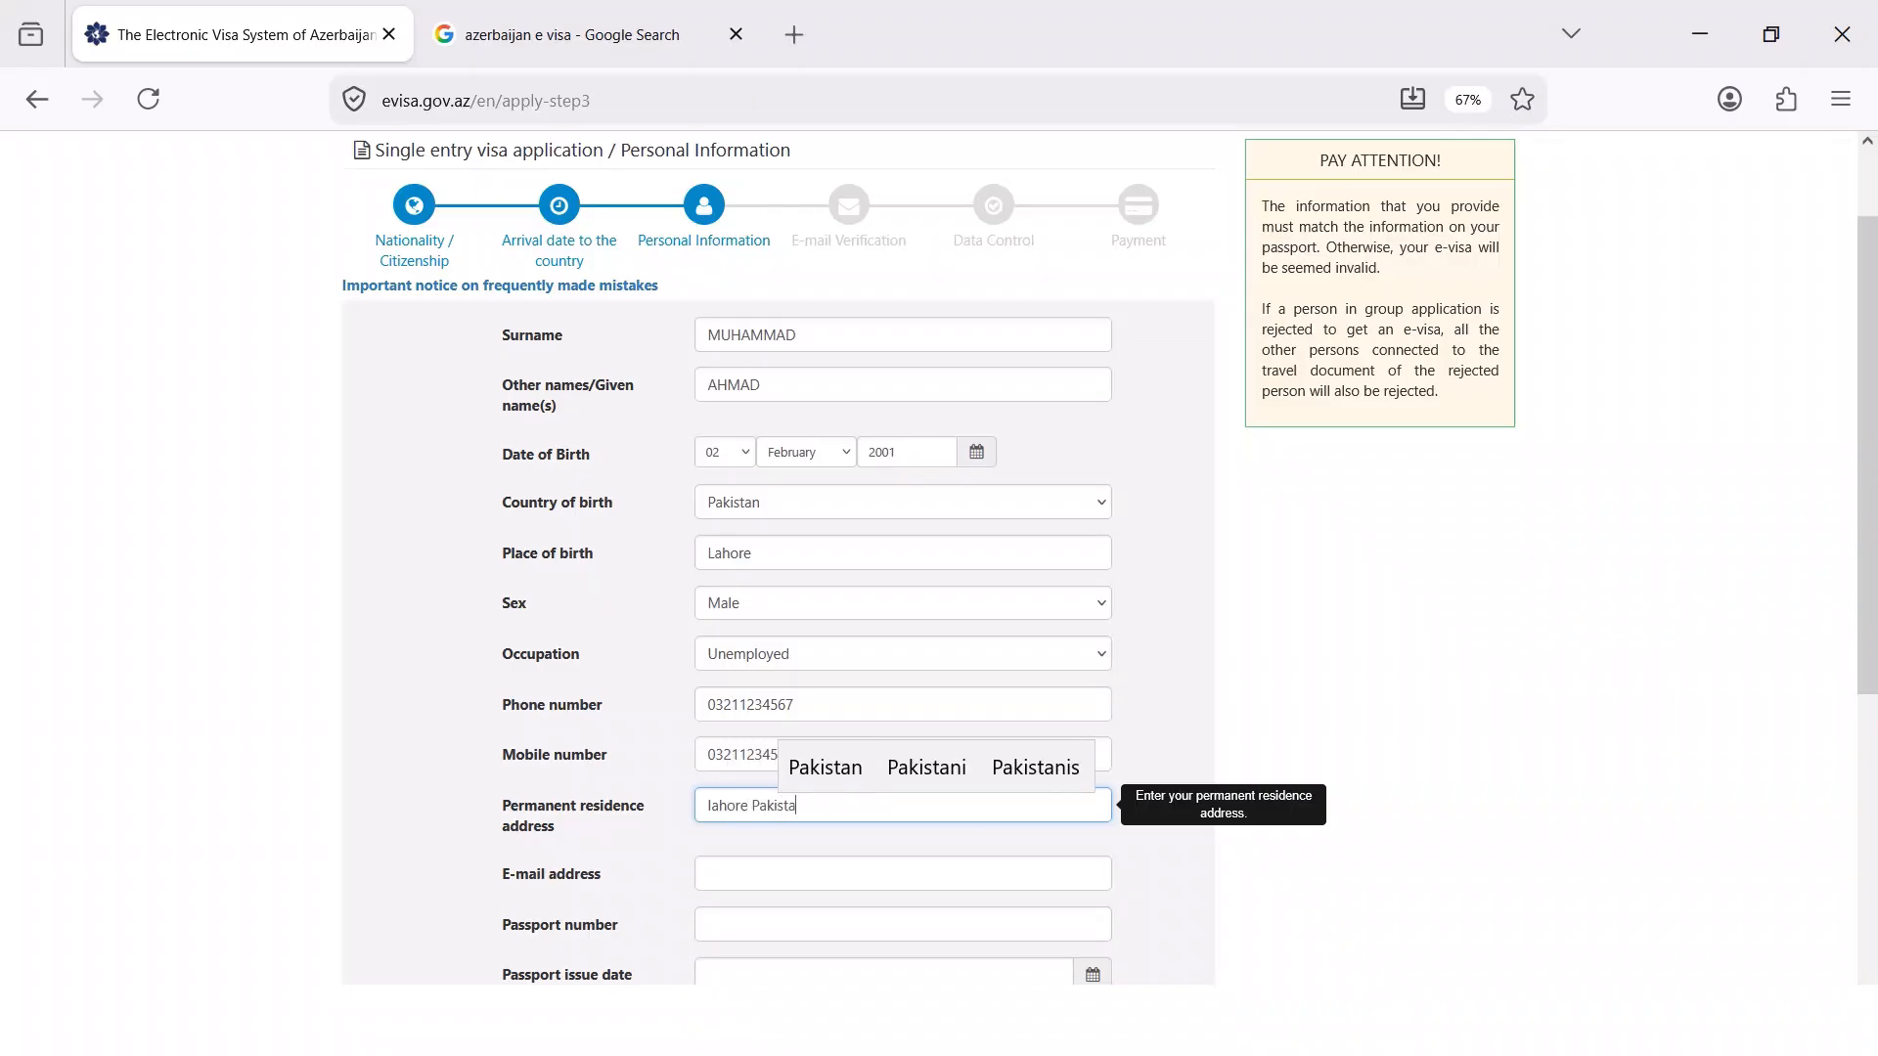
{"action": "type", "text": "n"}
{"action": "scroll", "coordinate": [771, 867], "scroll_direction": "down", "scroll_amount": 2}
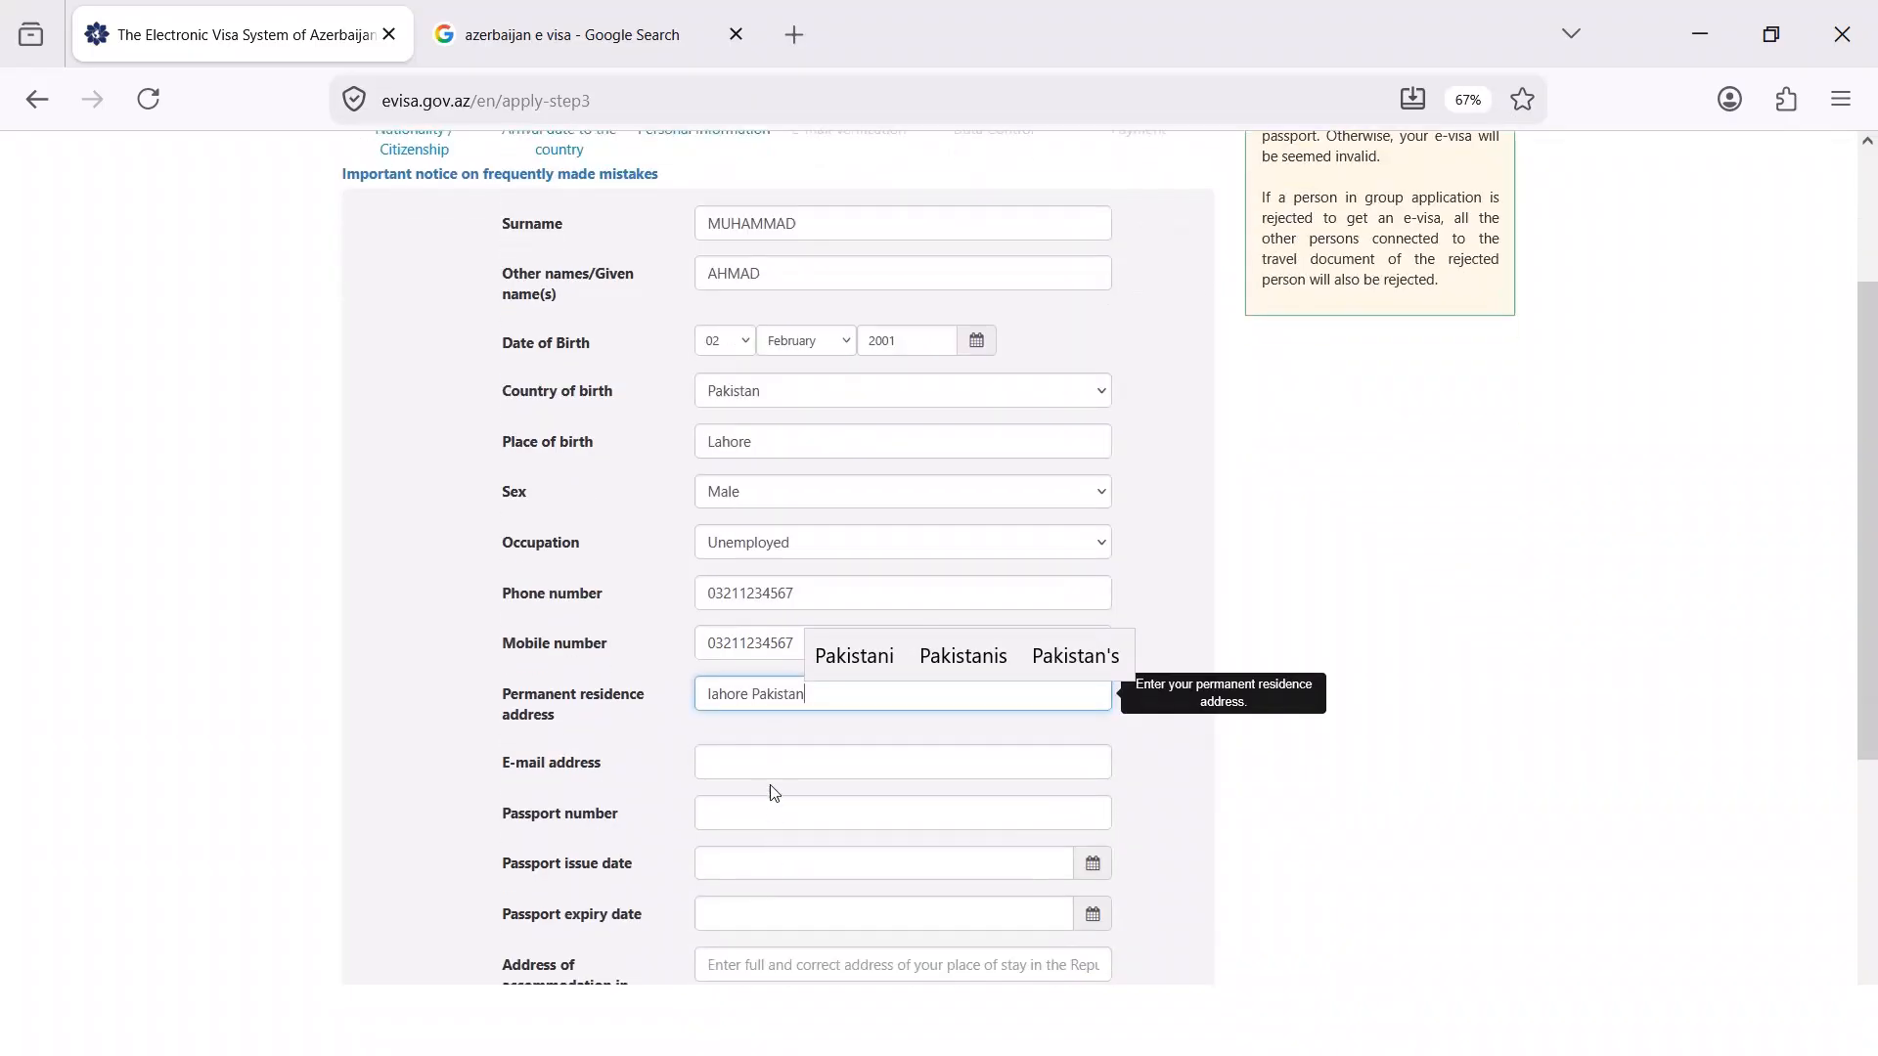
{"action": "left_click", "coordinate": [774, 767]}
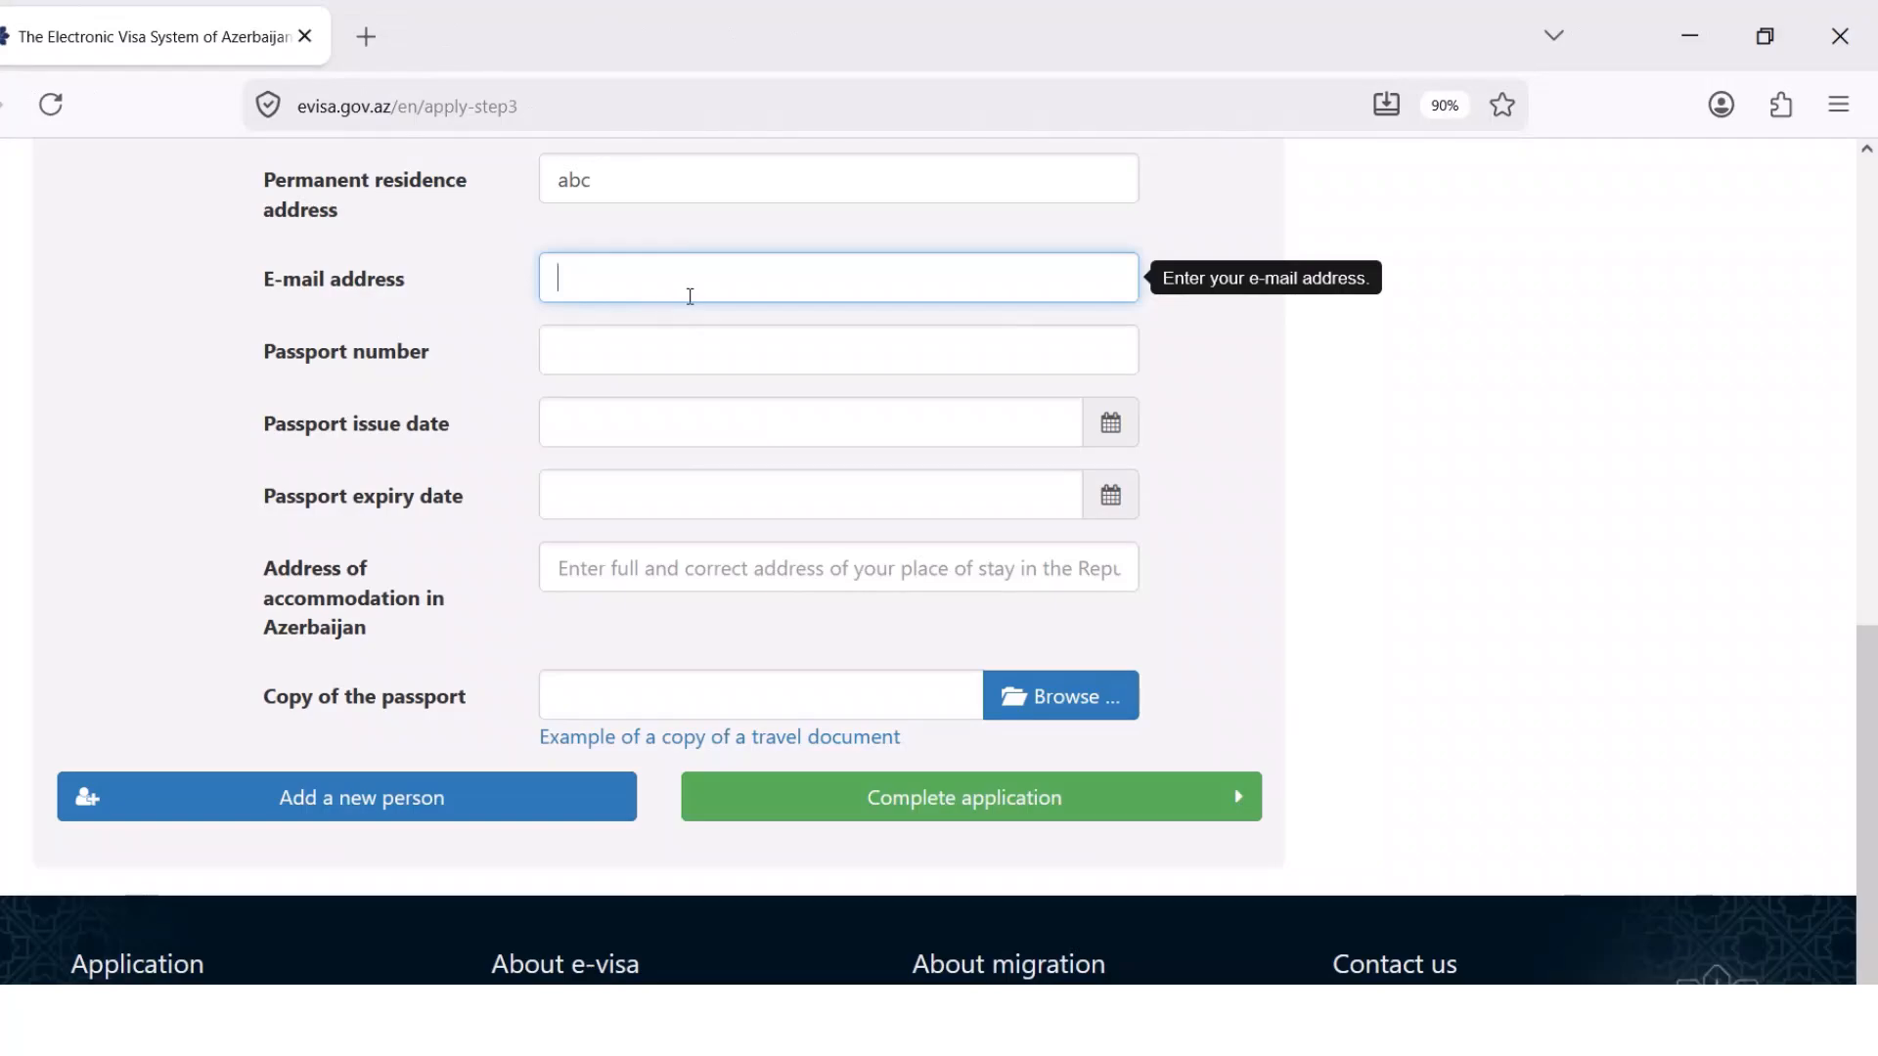
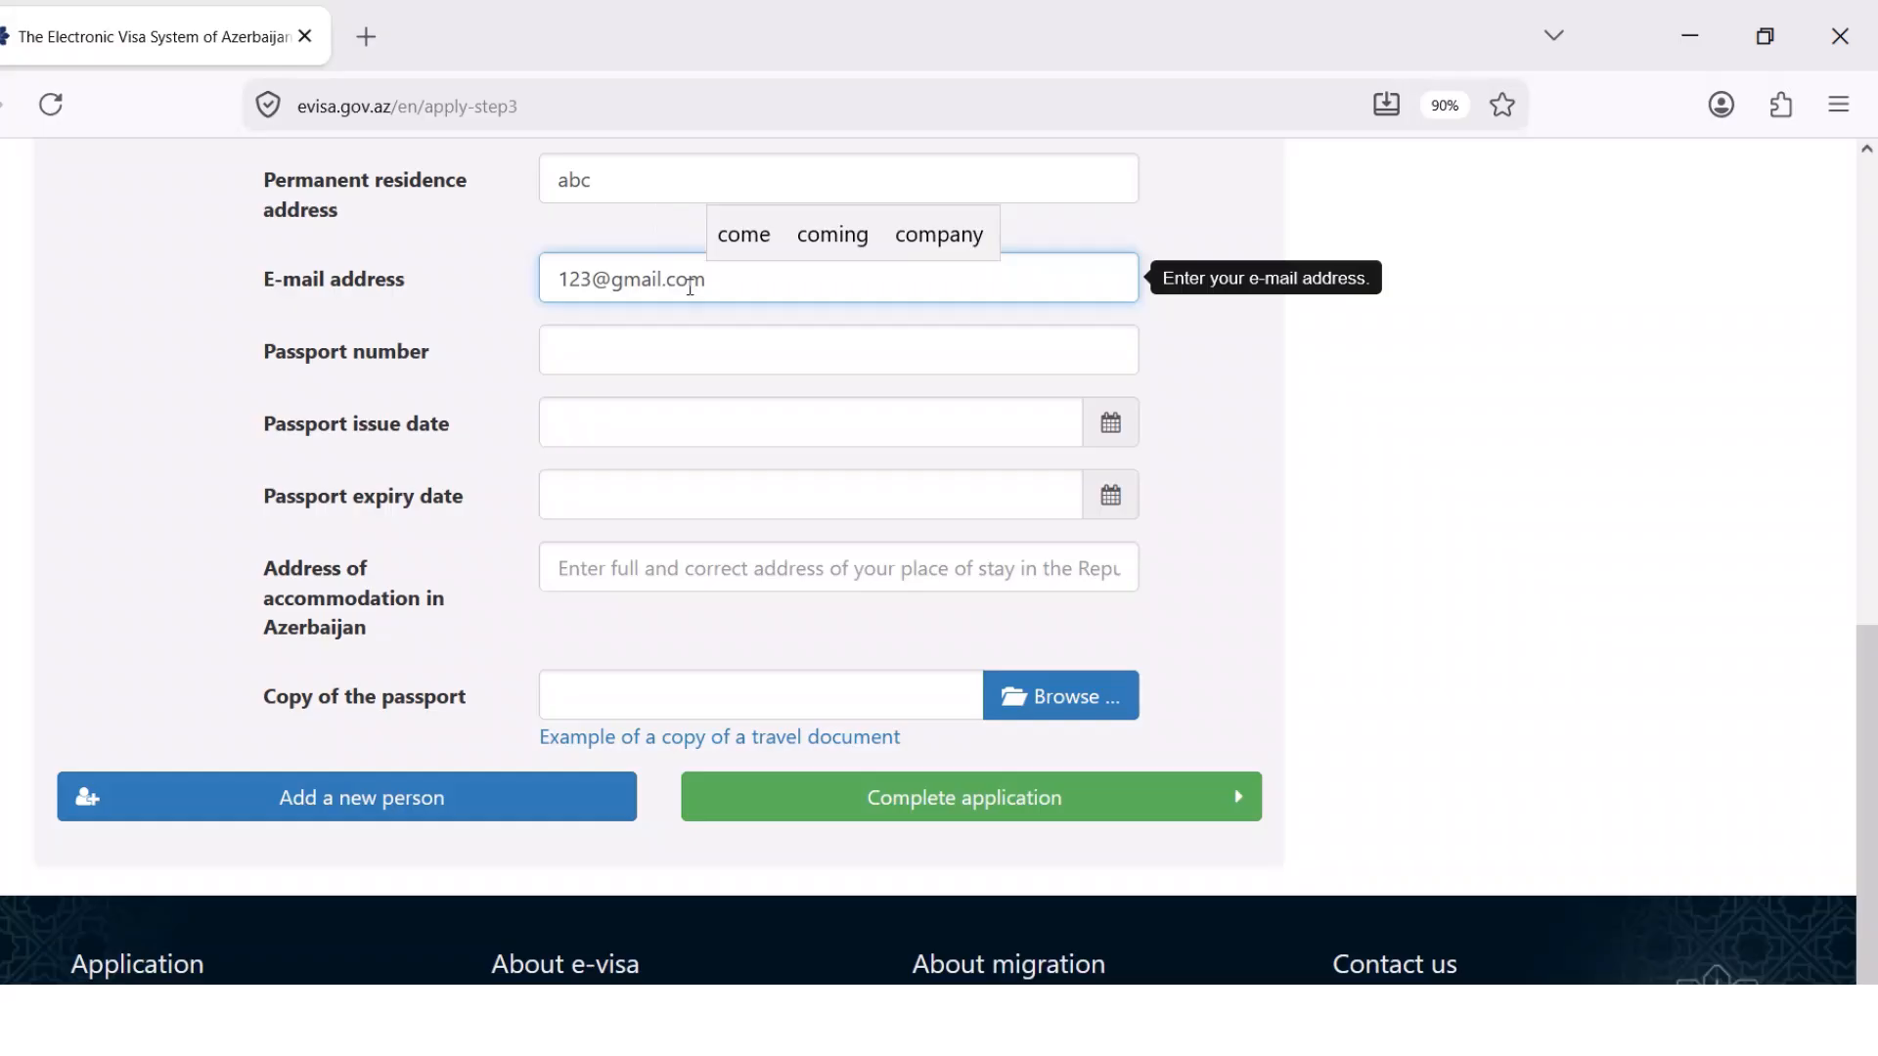
Enter the applicant's e-mail and passport number, with passport issue date 01.02.2023
{"action": "left_click", "coordinate": [723, 367]}
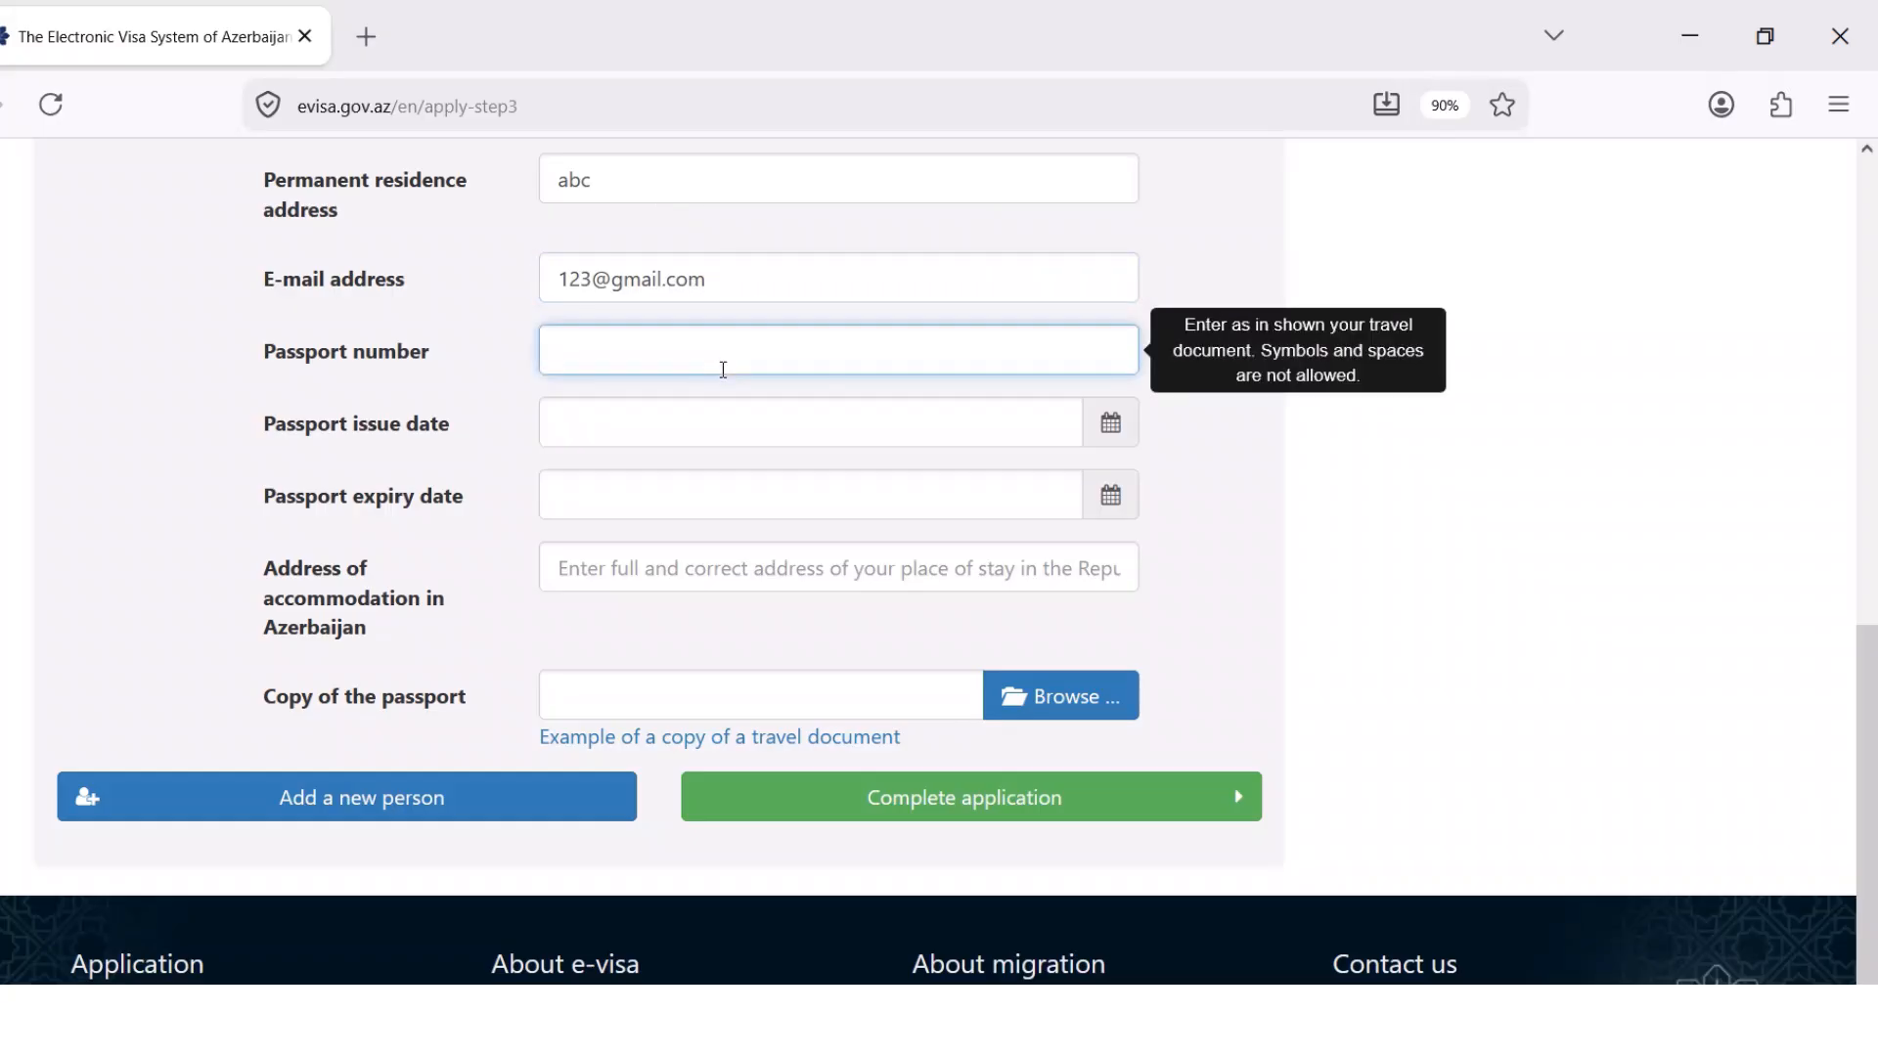
{"action": "left_click", "coordinate": [696, 437]}
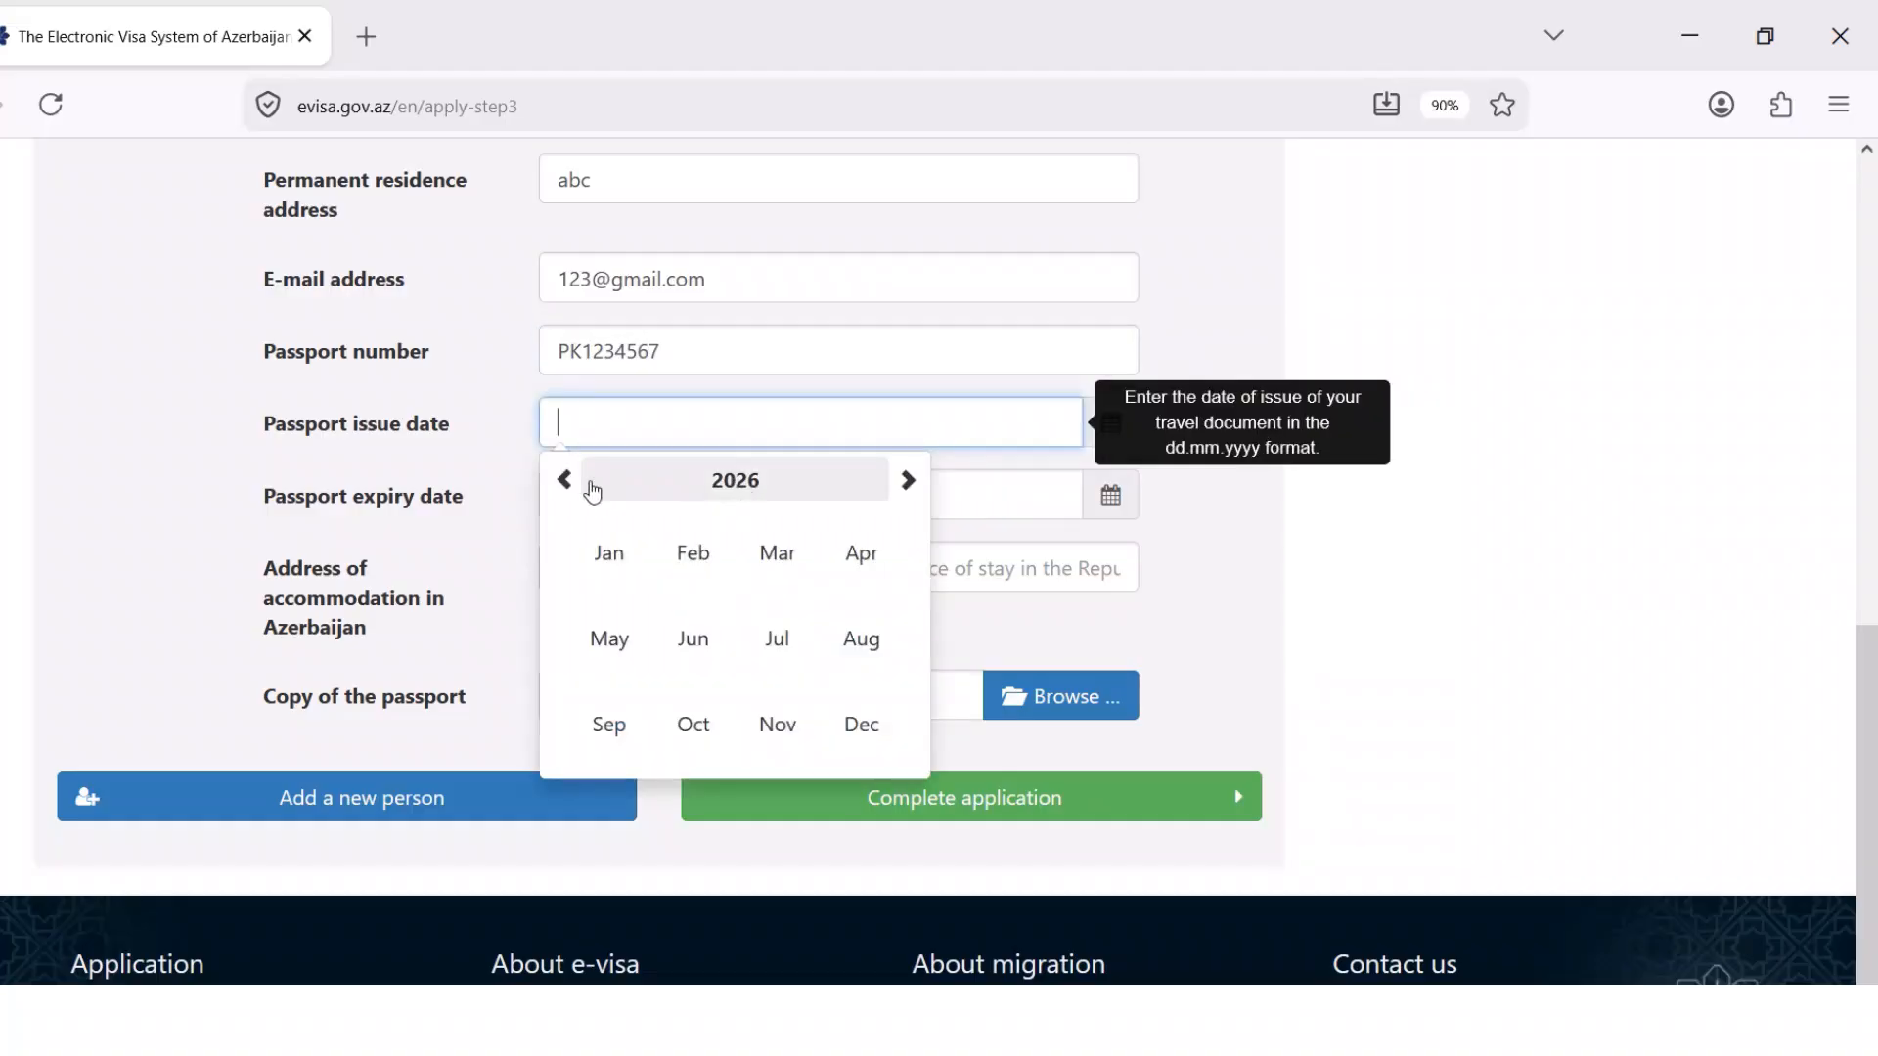
{"action": "left_click", "coordinate": [593, 489]}
{"action": "left_click", "coordinate": [776, 551]}
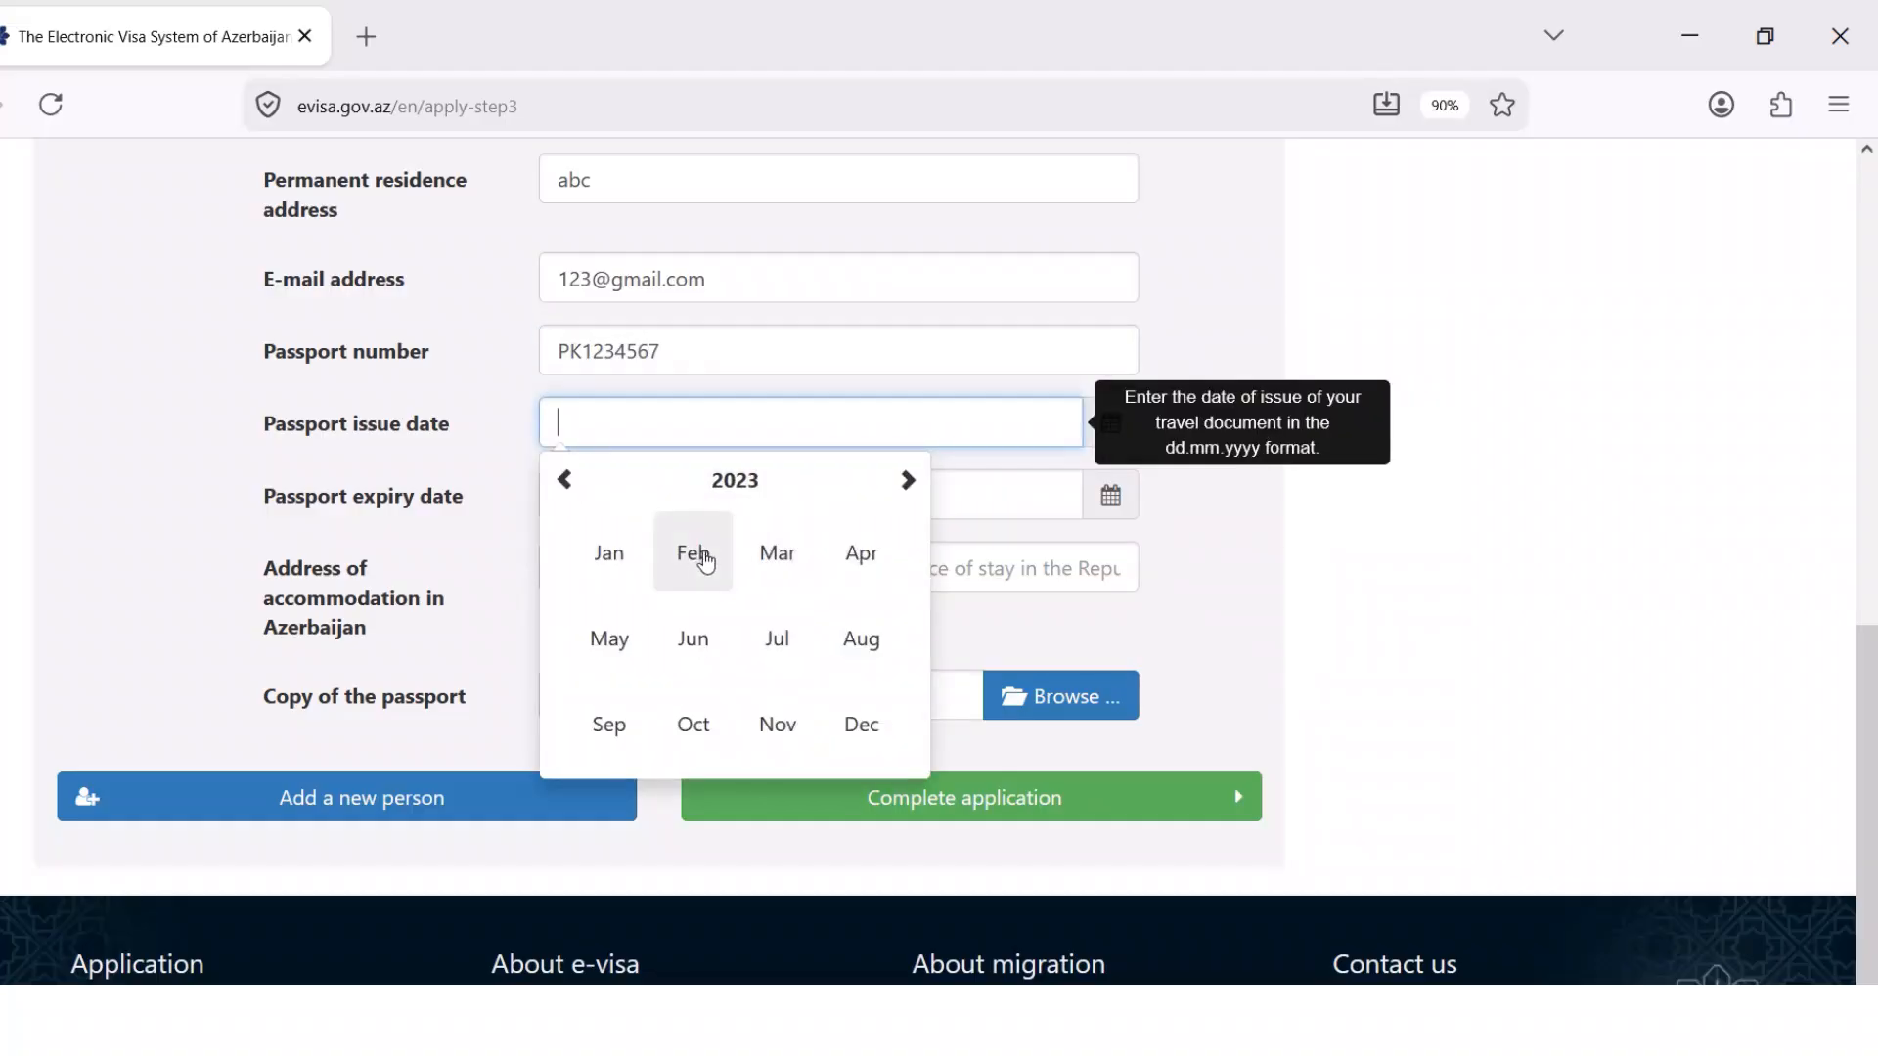
{"action": "left_click", "coordinate": [704, 560]}
{"action": "left_click", "coordinate": [743, 574]}
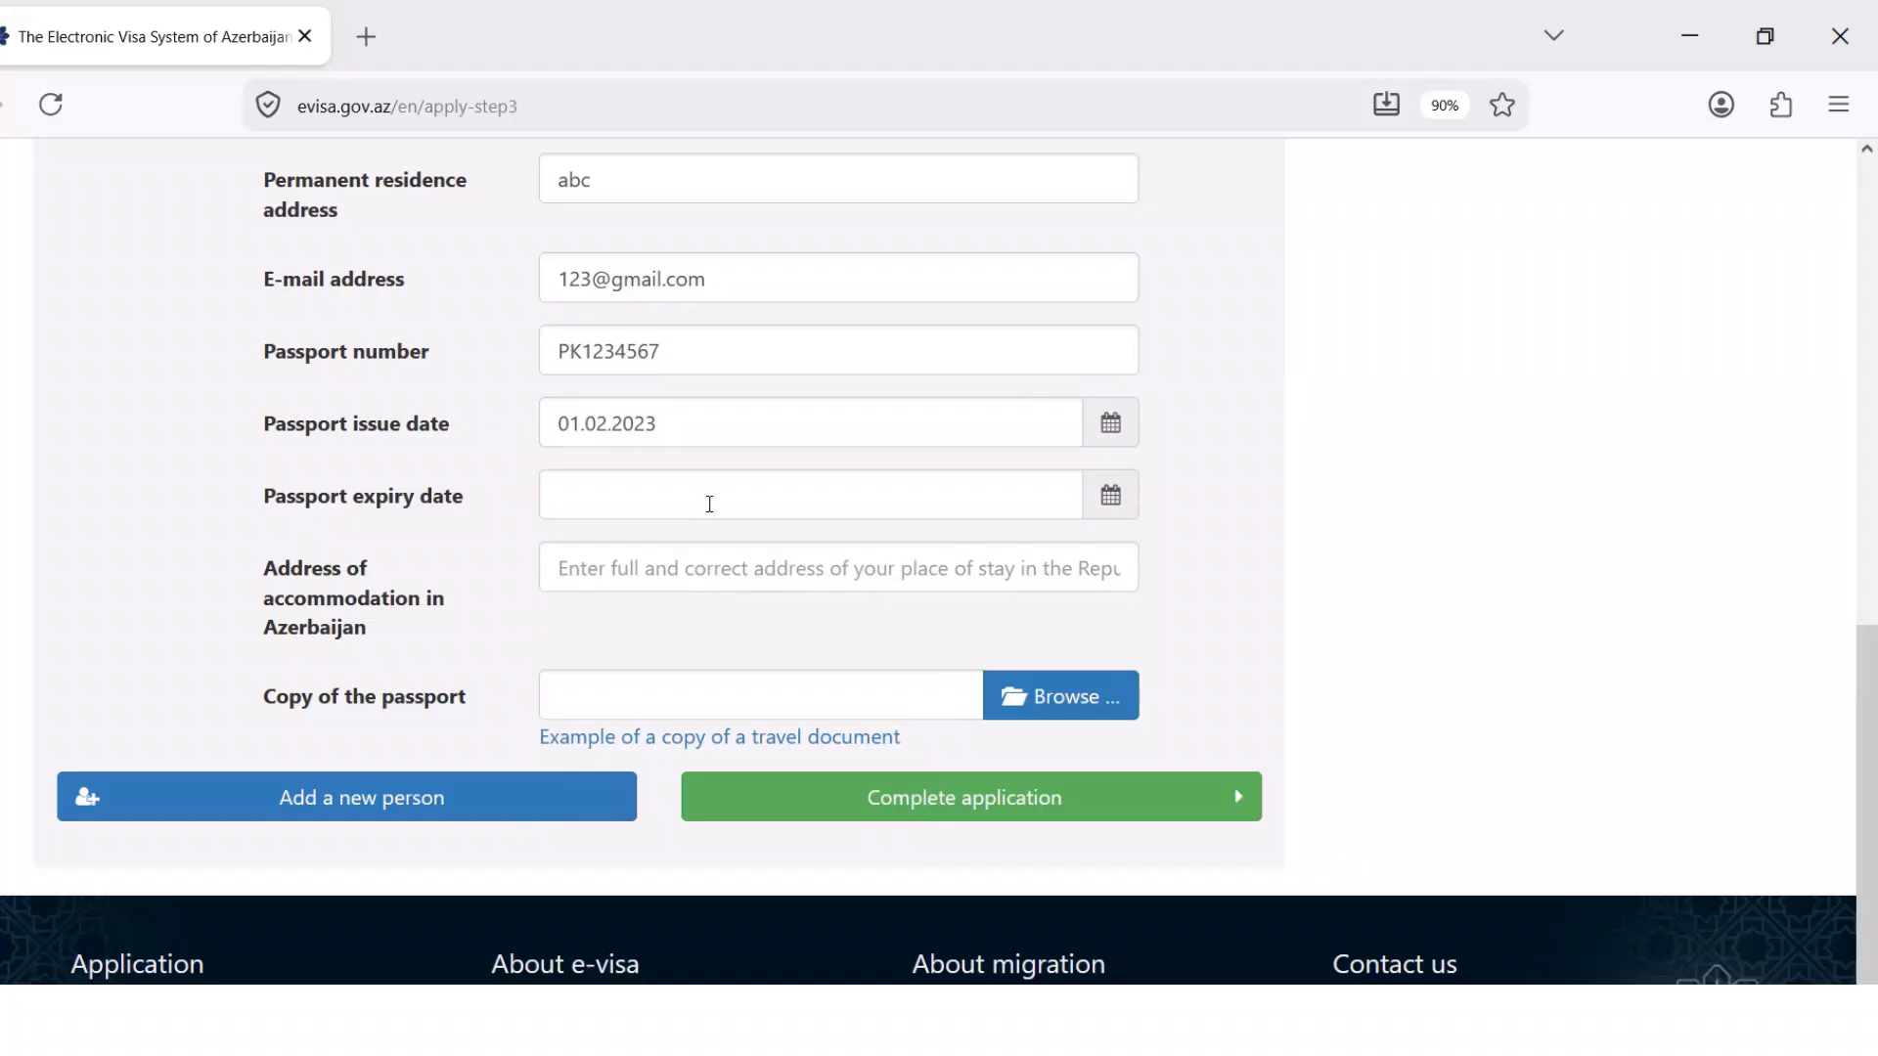
Set the passport expiry date to 03.03.2027
{"action": "left_click", "coordinate": [1124, 504]}
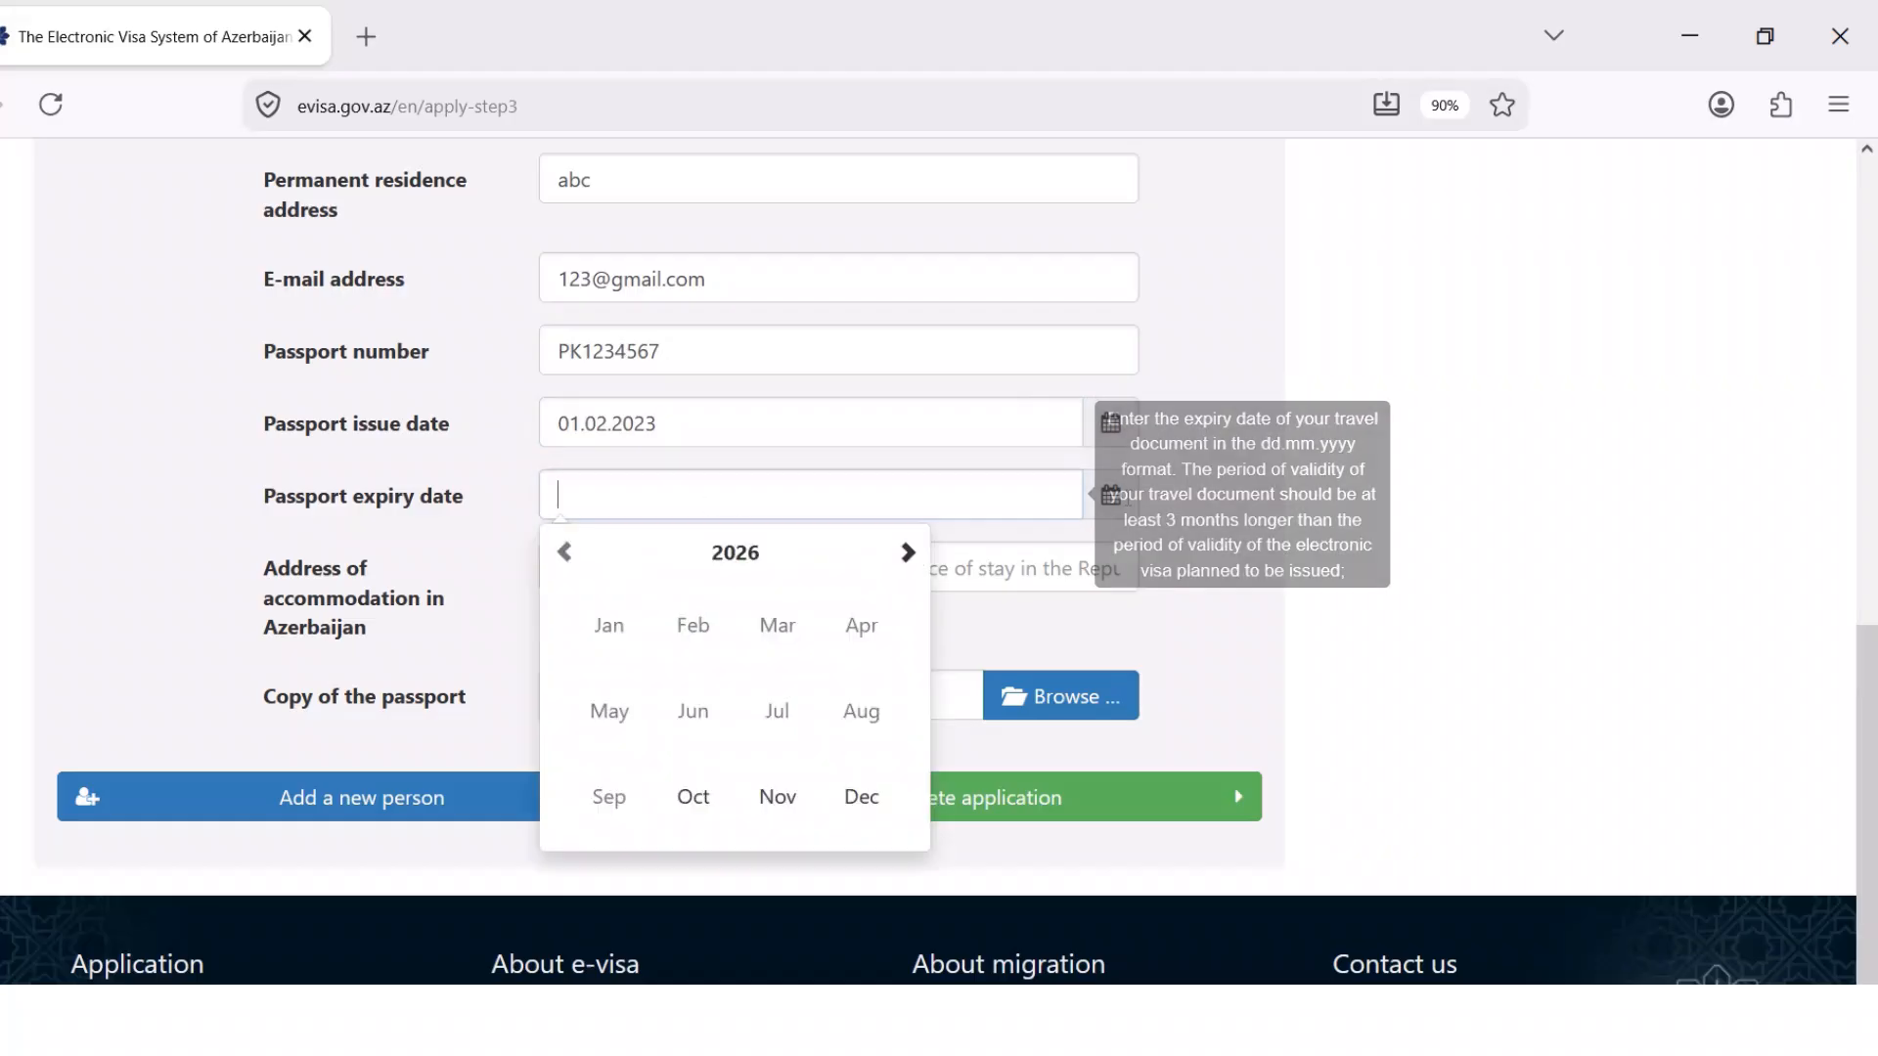
{"action": "left_click", "coordinate": [864, 556]}
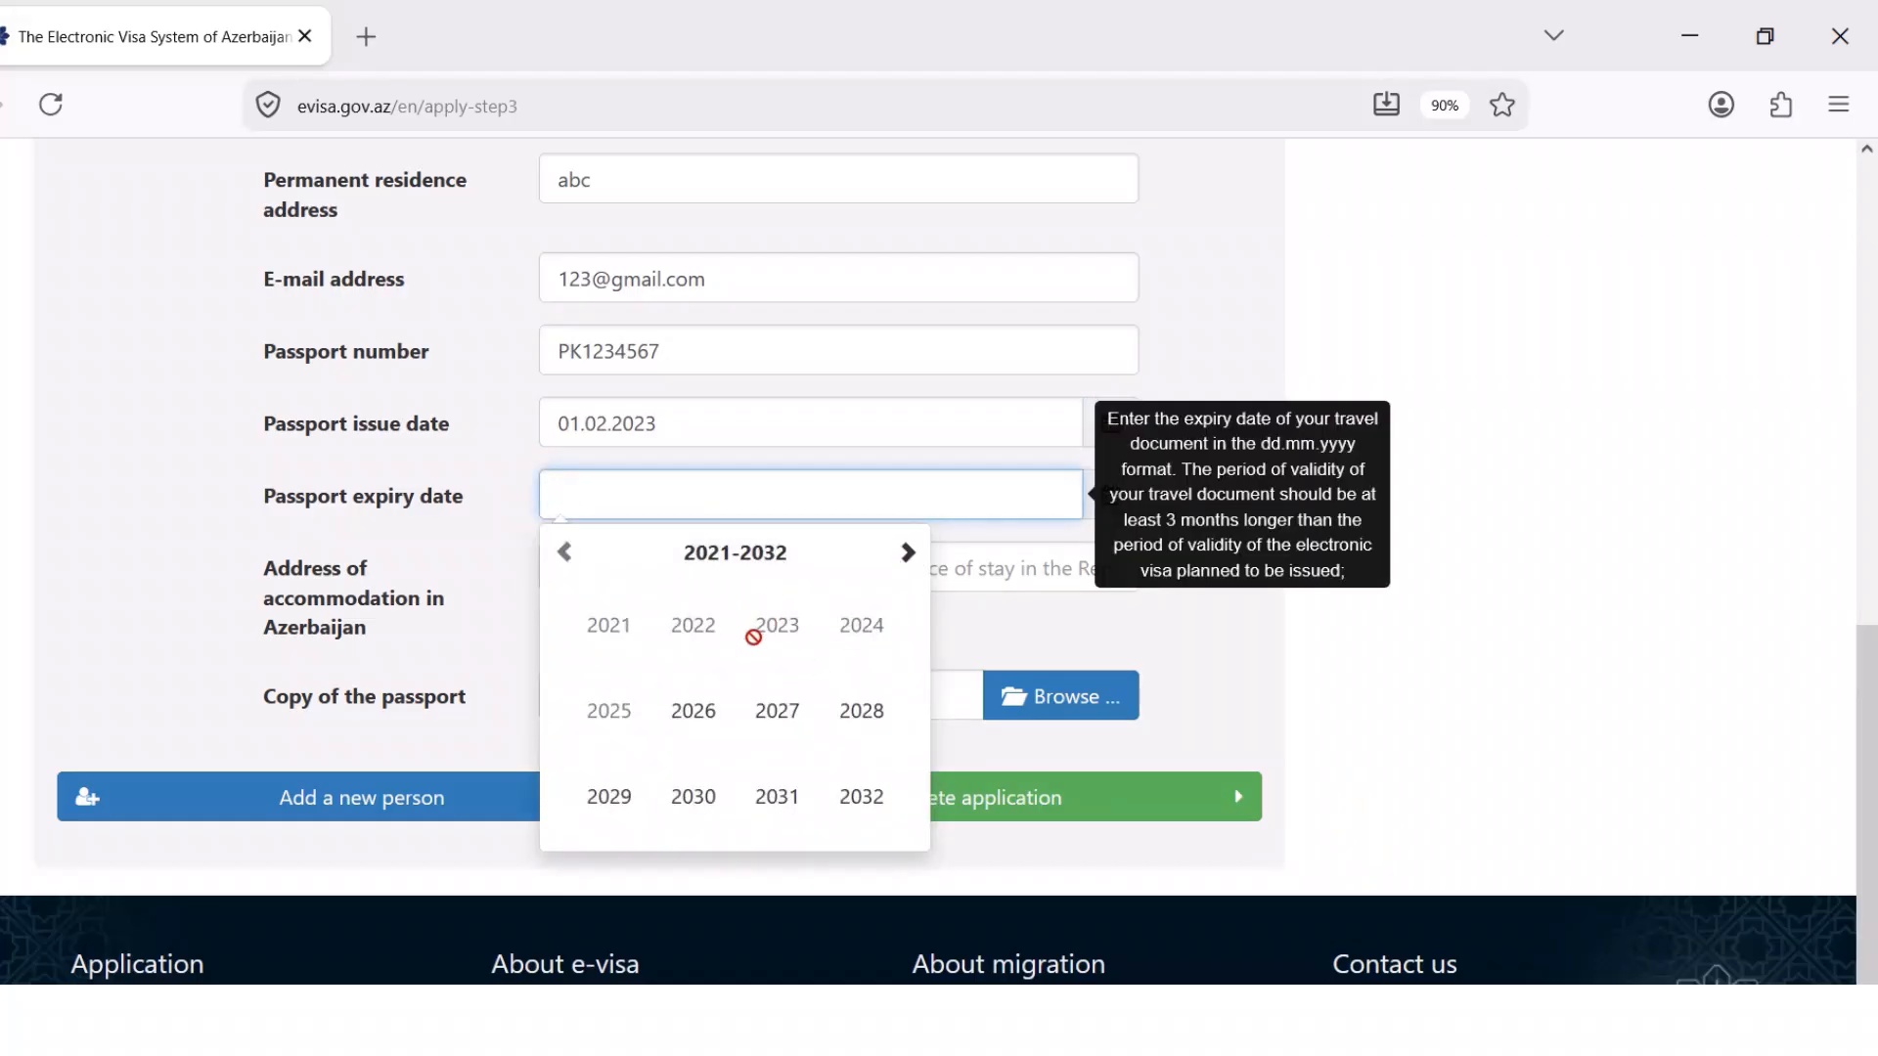
{"action": "left_click", "coordinate": [777, 709]}
{"action": "left_click", "coordinate": [789, 641]}
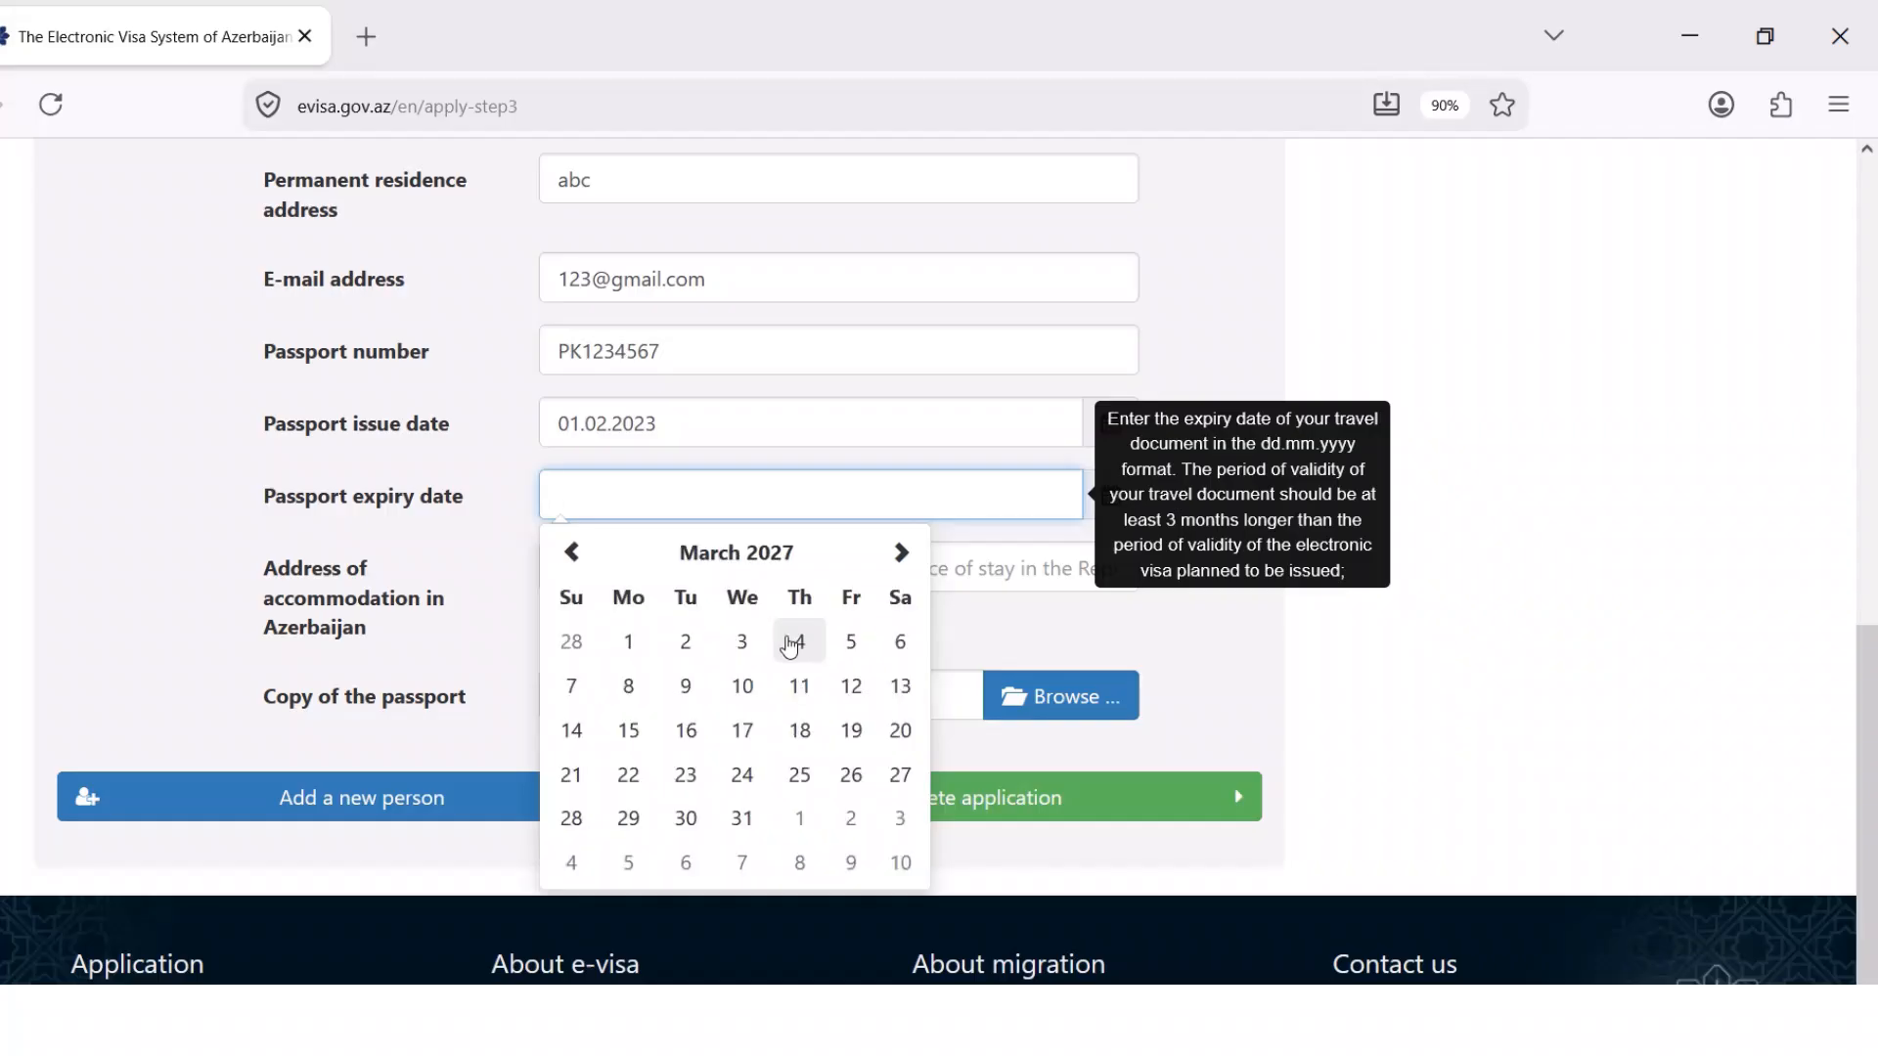
{"action": "left_click", "coordinate": [741, 643]}
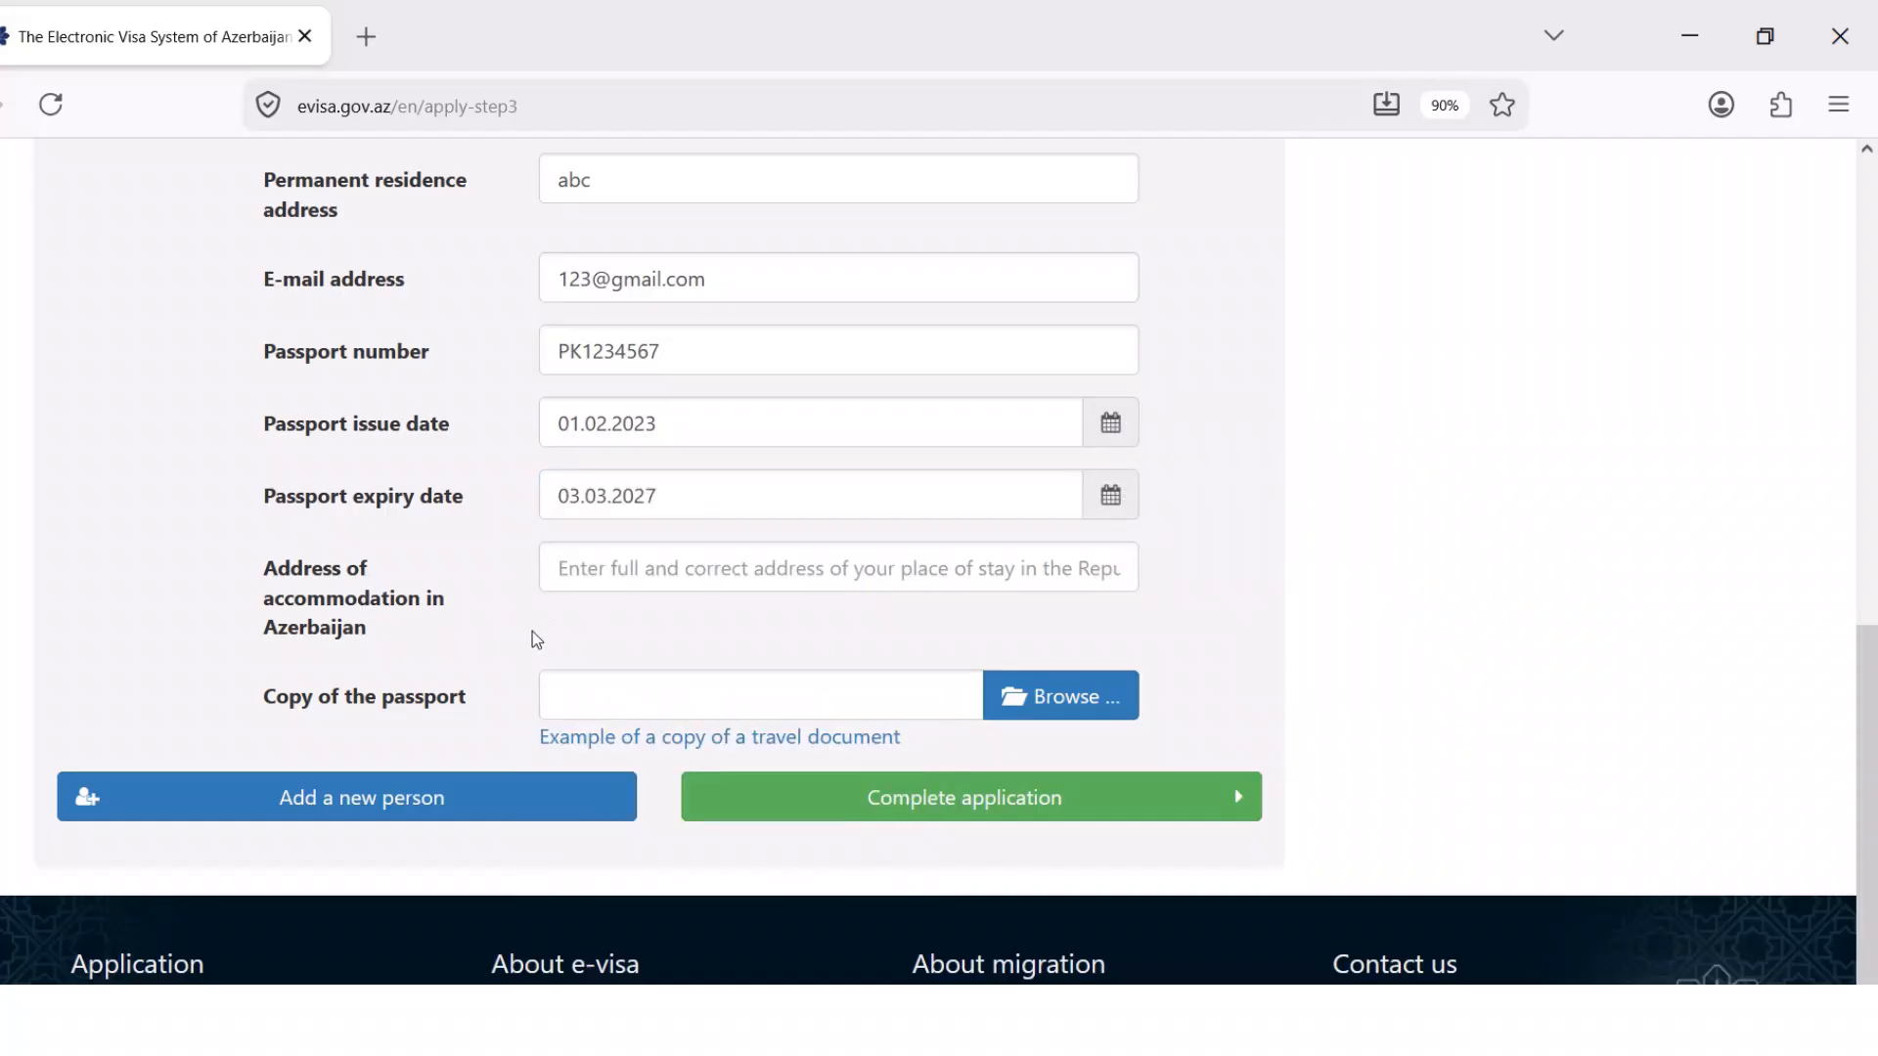
Enter BAKU as the accommodation address in Azerbaijan and approve the e-mail verification
{"action": "left_click", "coordinate": [669, 579]}
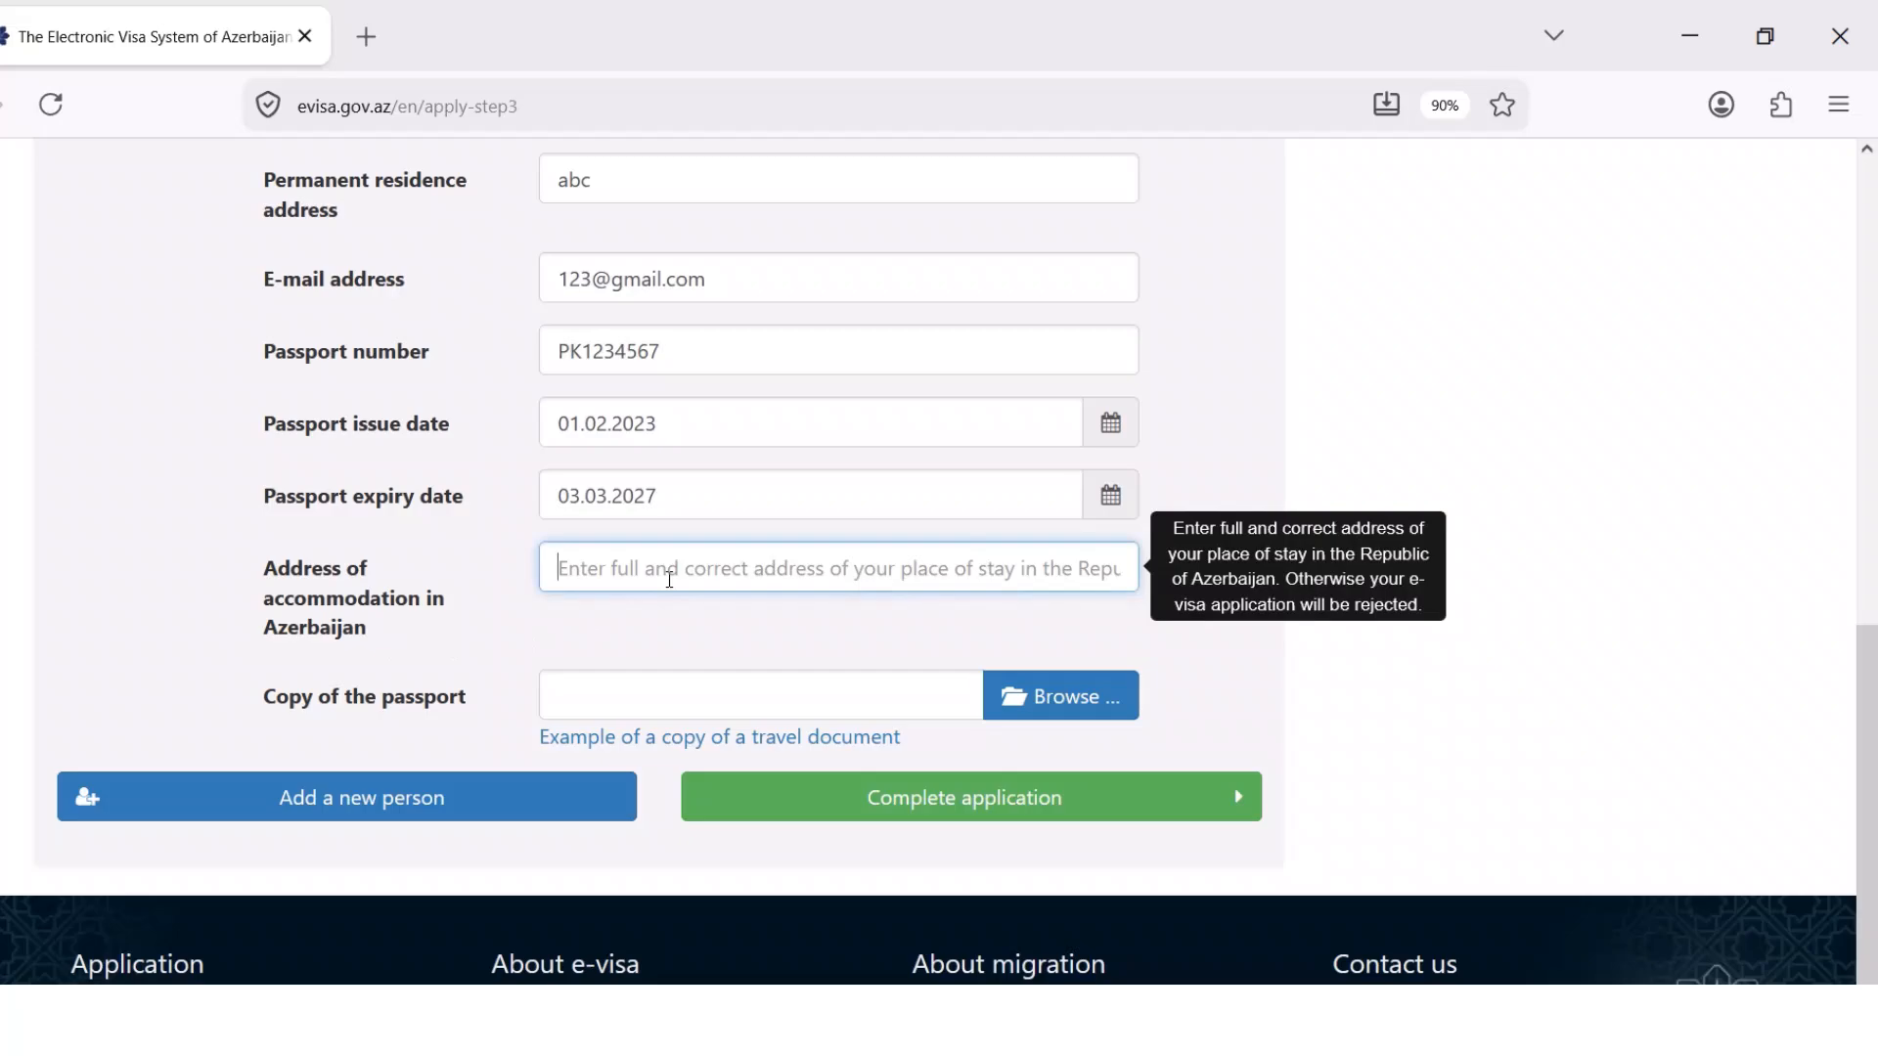
{"action": "type", "text": "BAKU"}
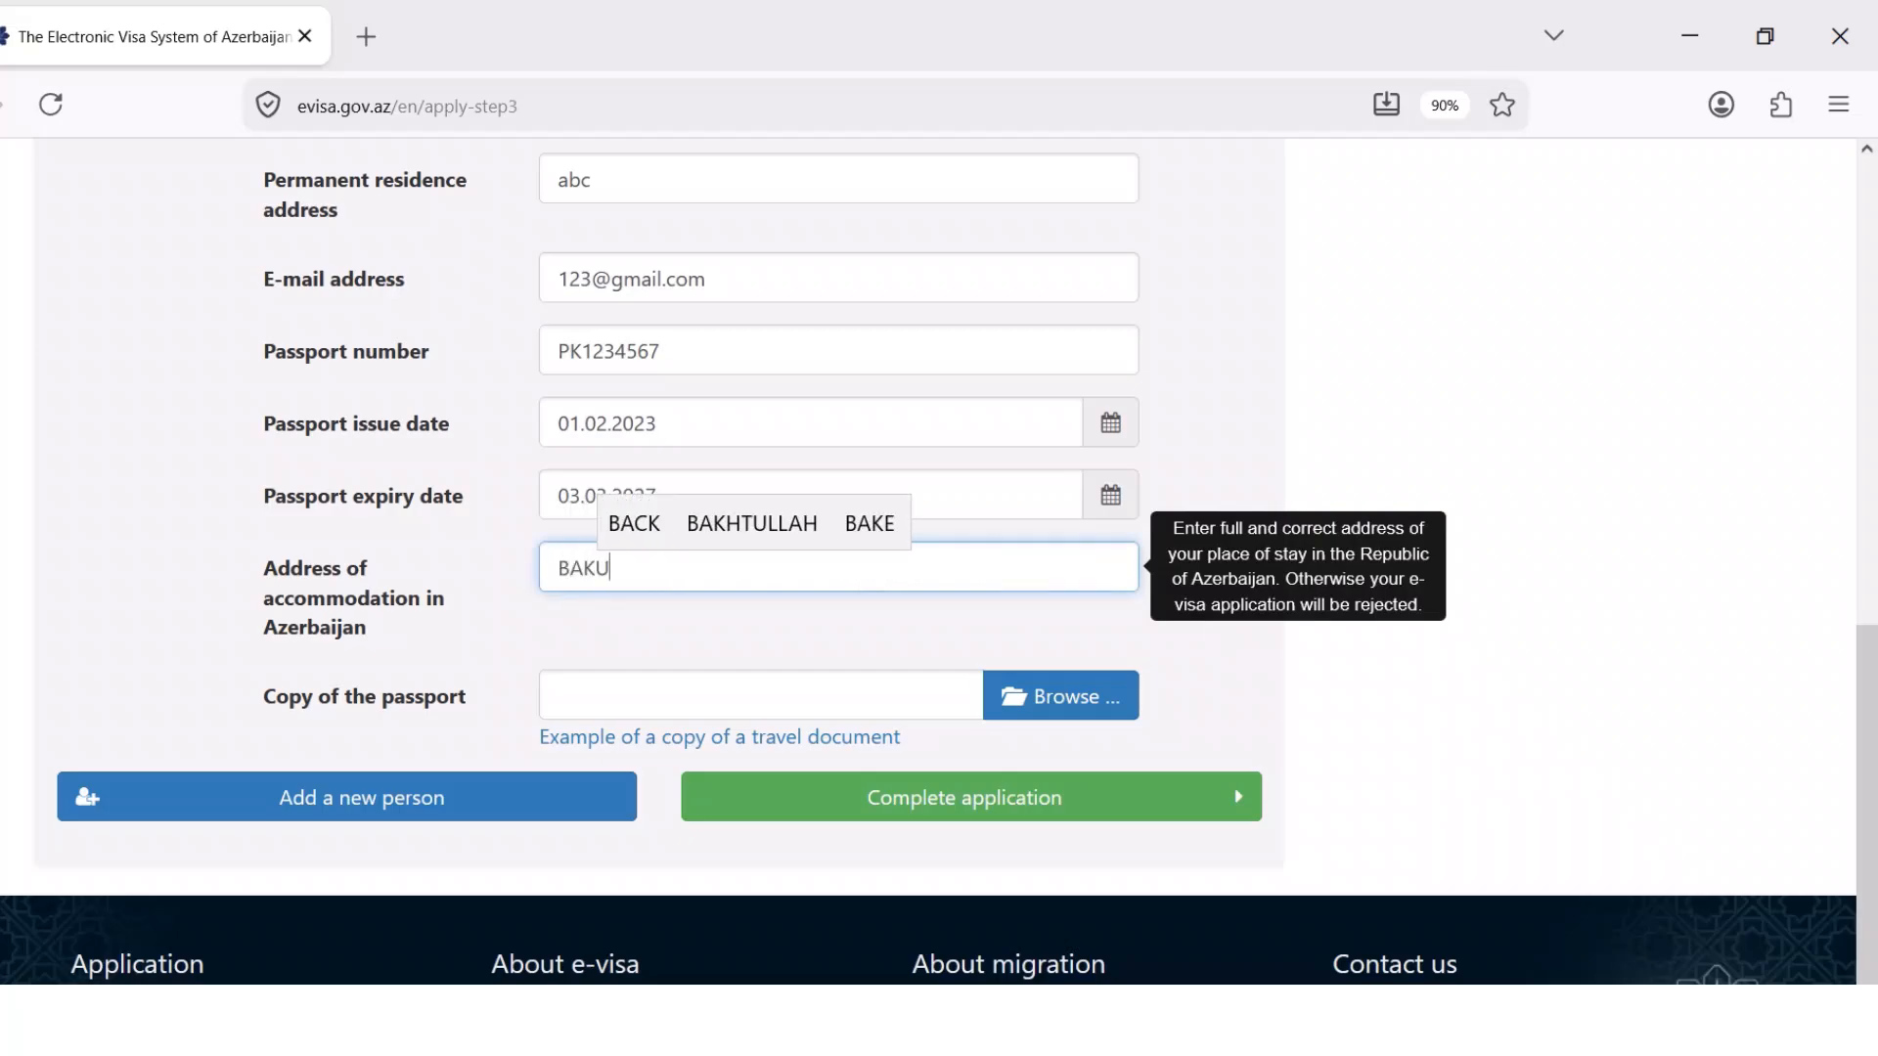
{"action": "left_click", "coordinate": [658, 633]}
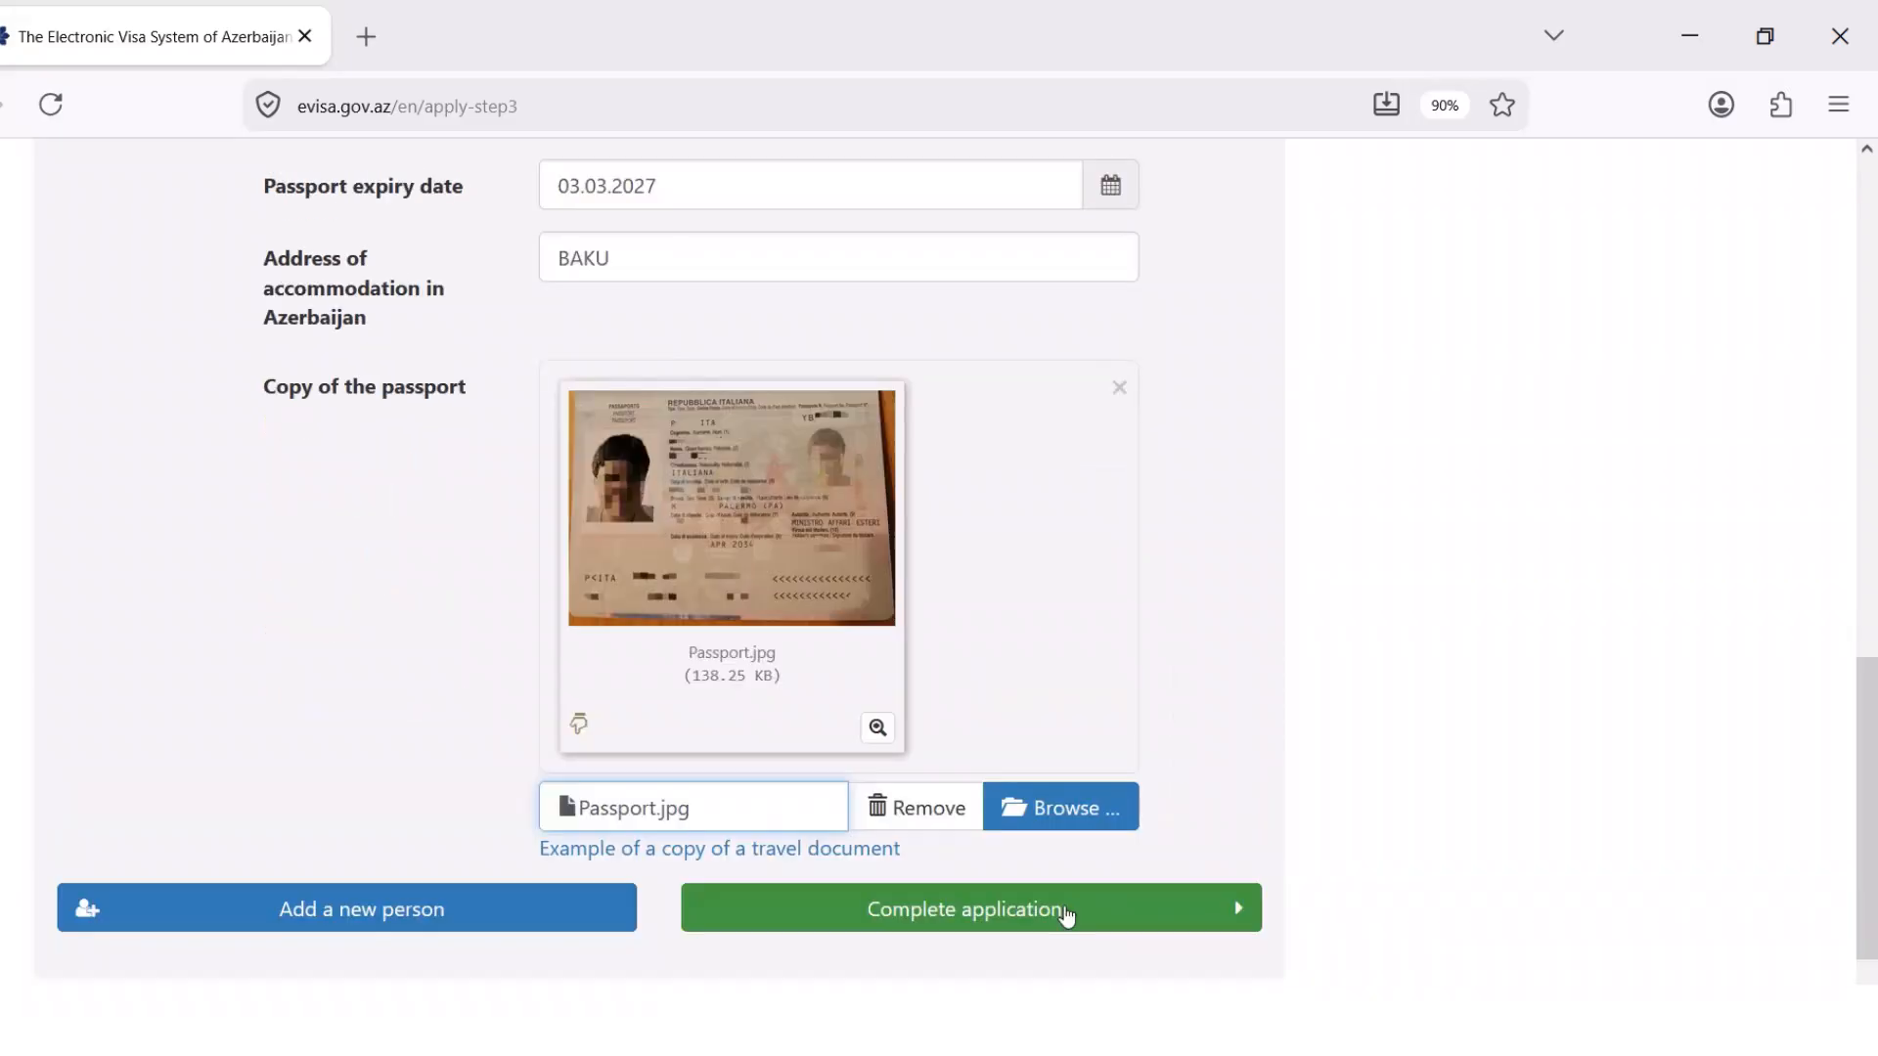
{"action": "scroll", "coordinate": [1069, 914], "scroll_direction": "up", "scroll_amount": 2}
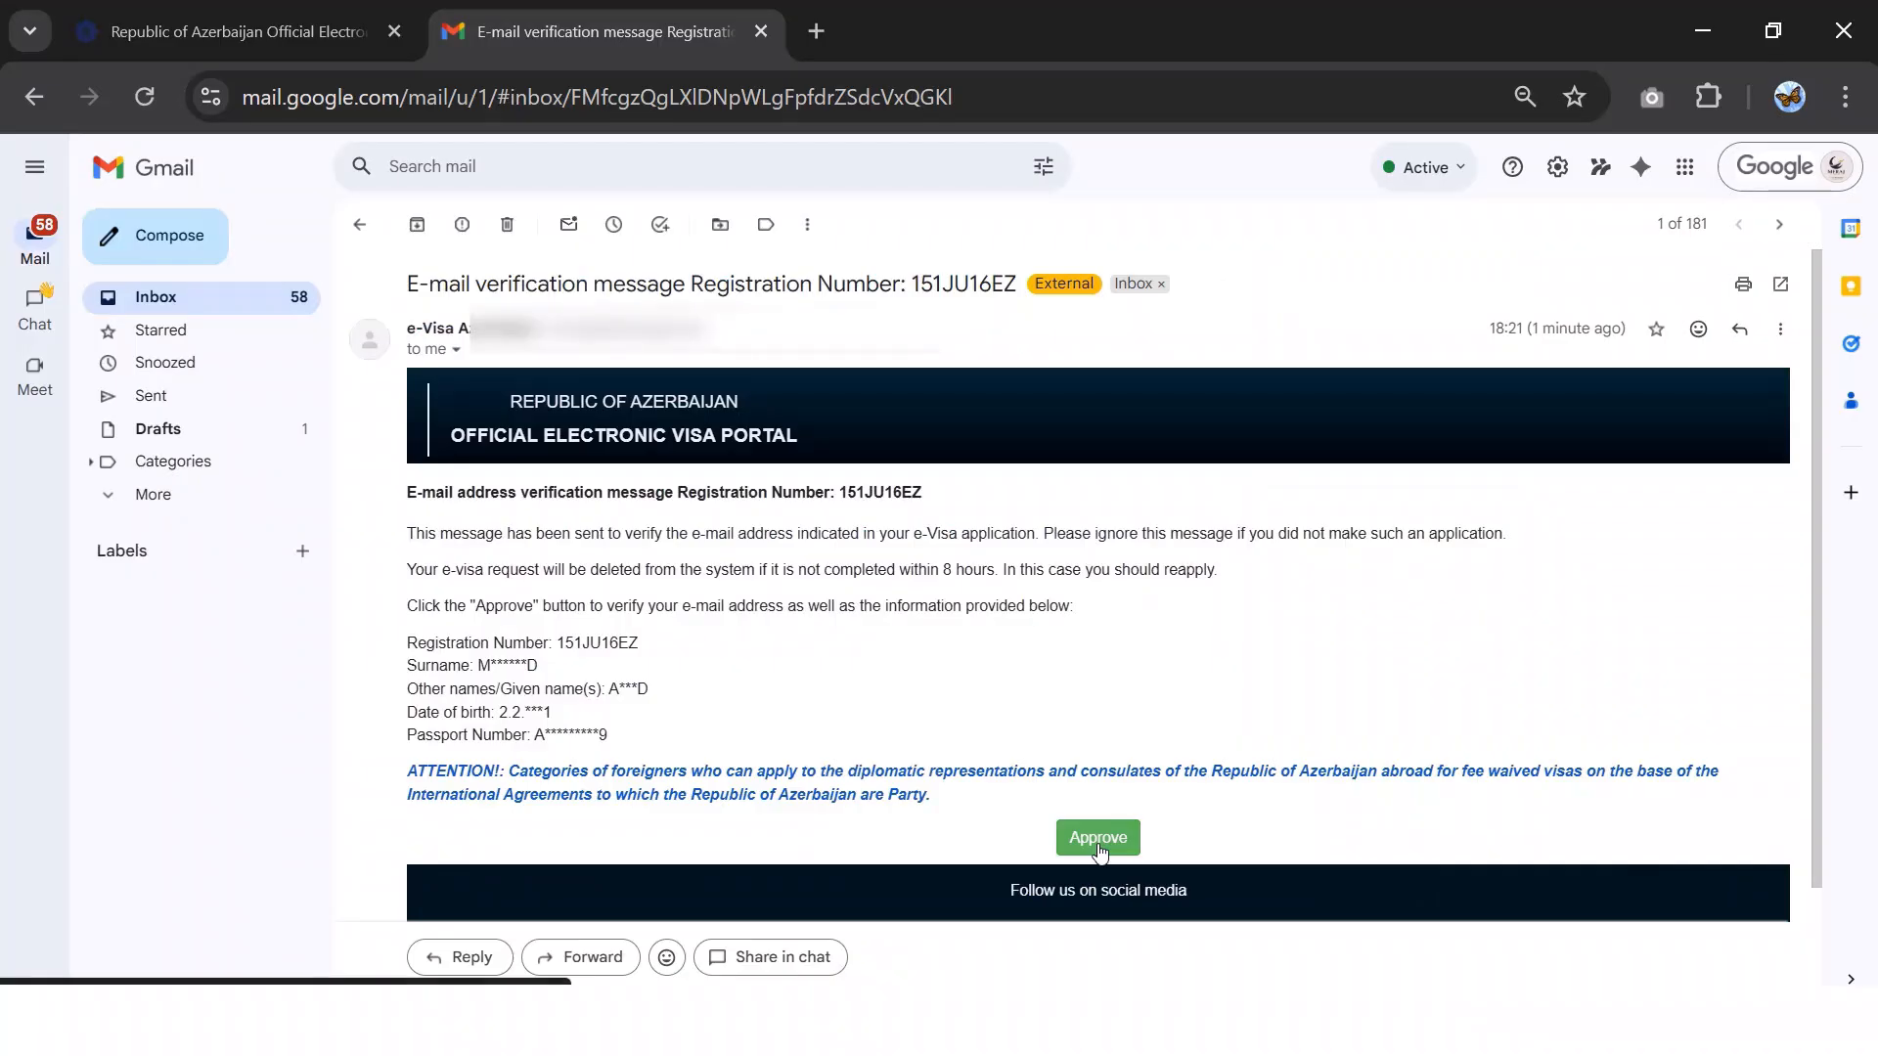
{"action": "left_click", "coordinate": [1098, 844]}
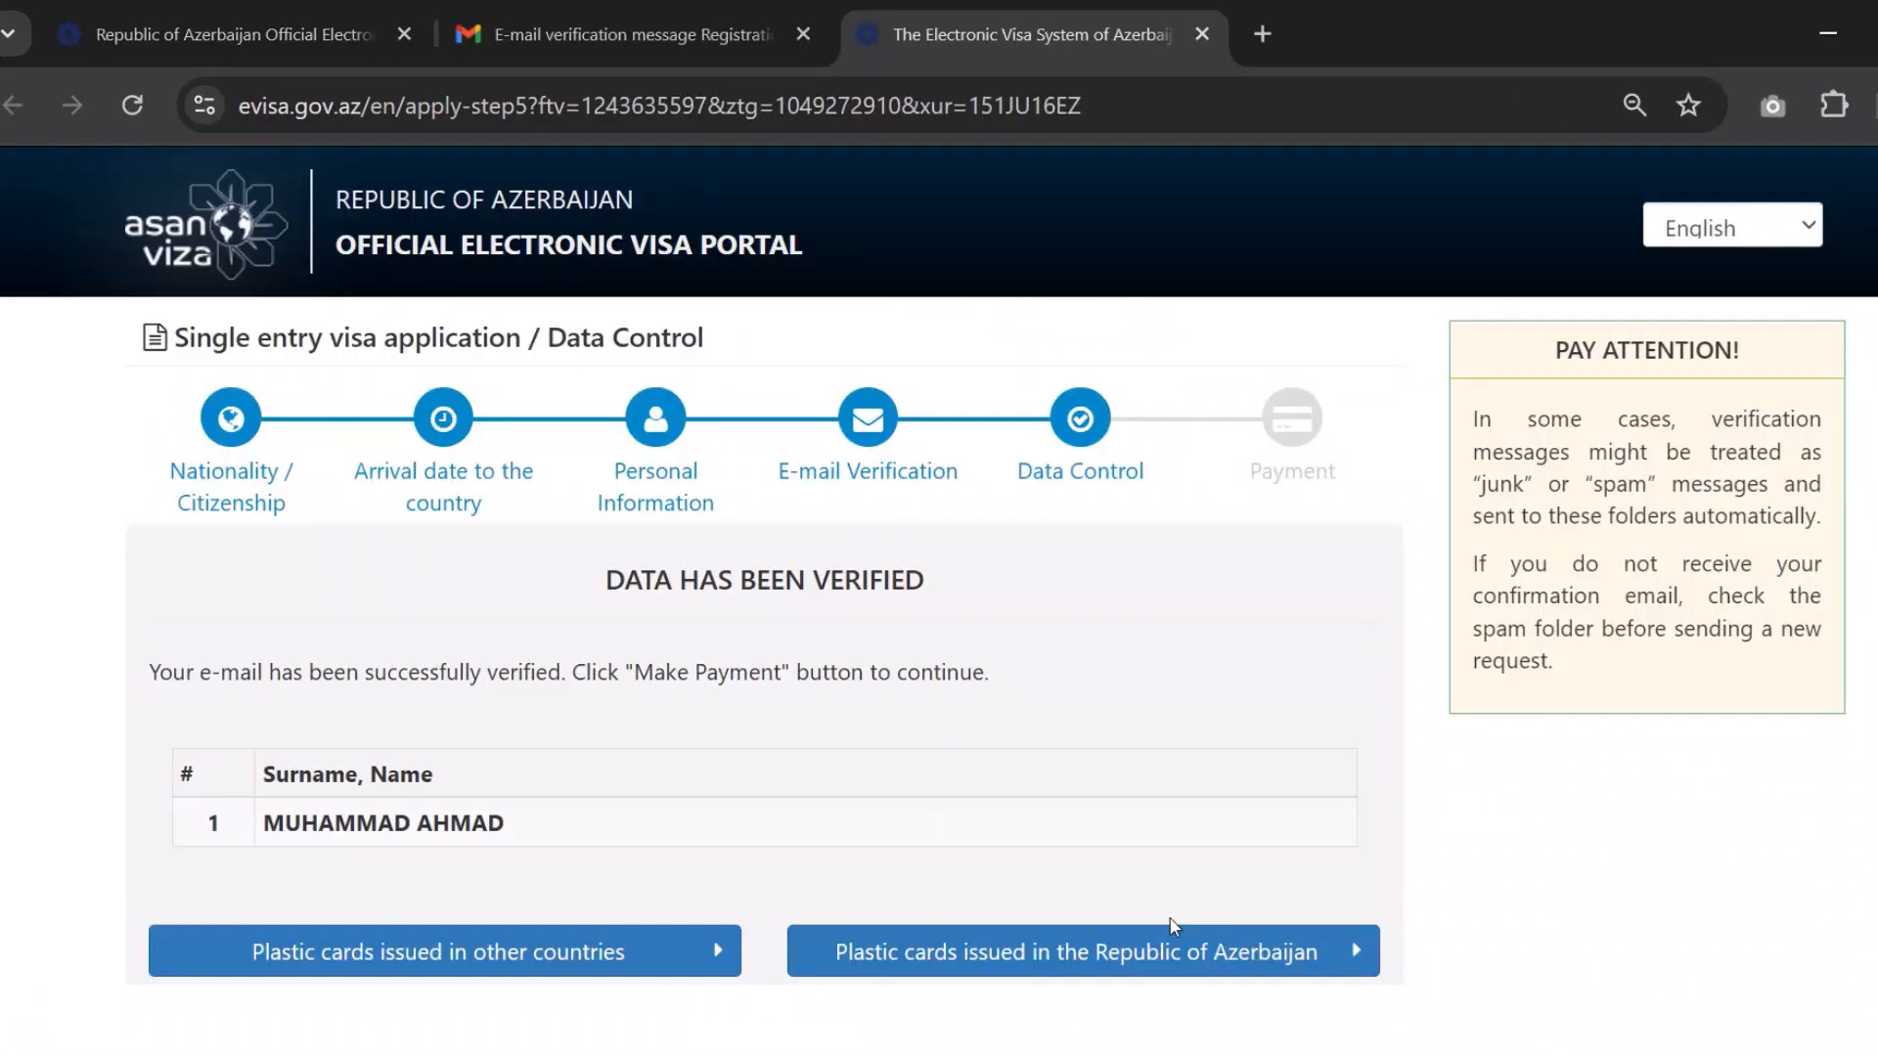
{"action": "scroll", "coordinate": [1037, 636], "scroll_direction": "down", "scroll_amount": 3}
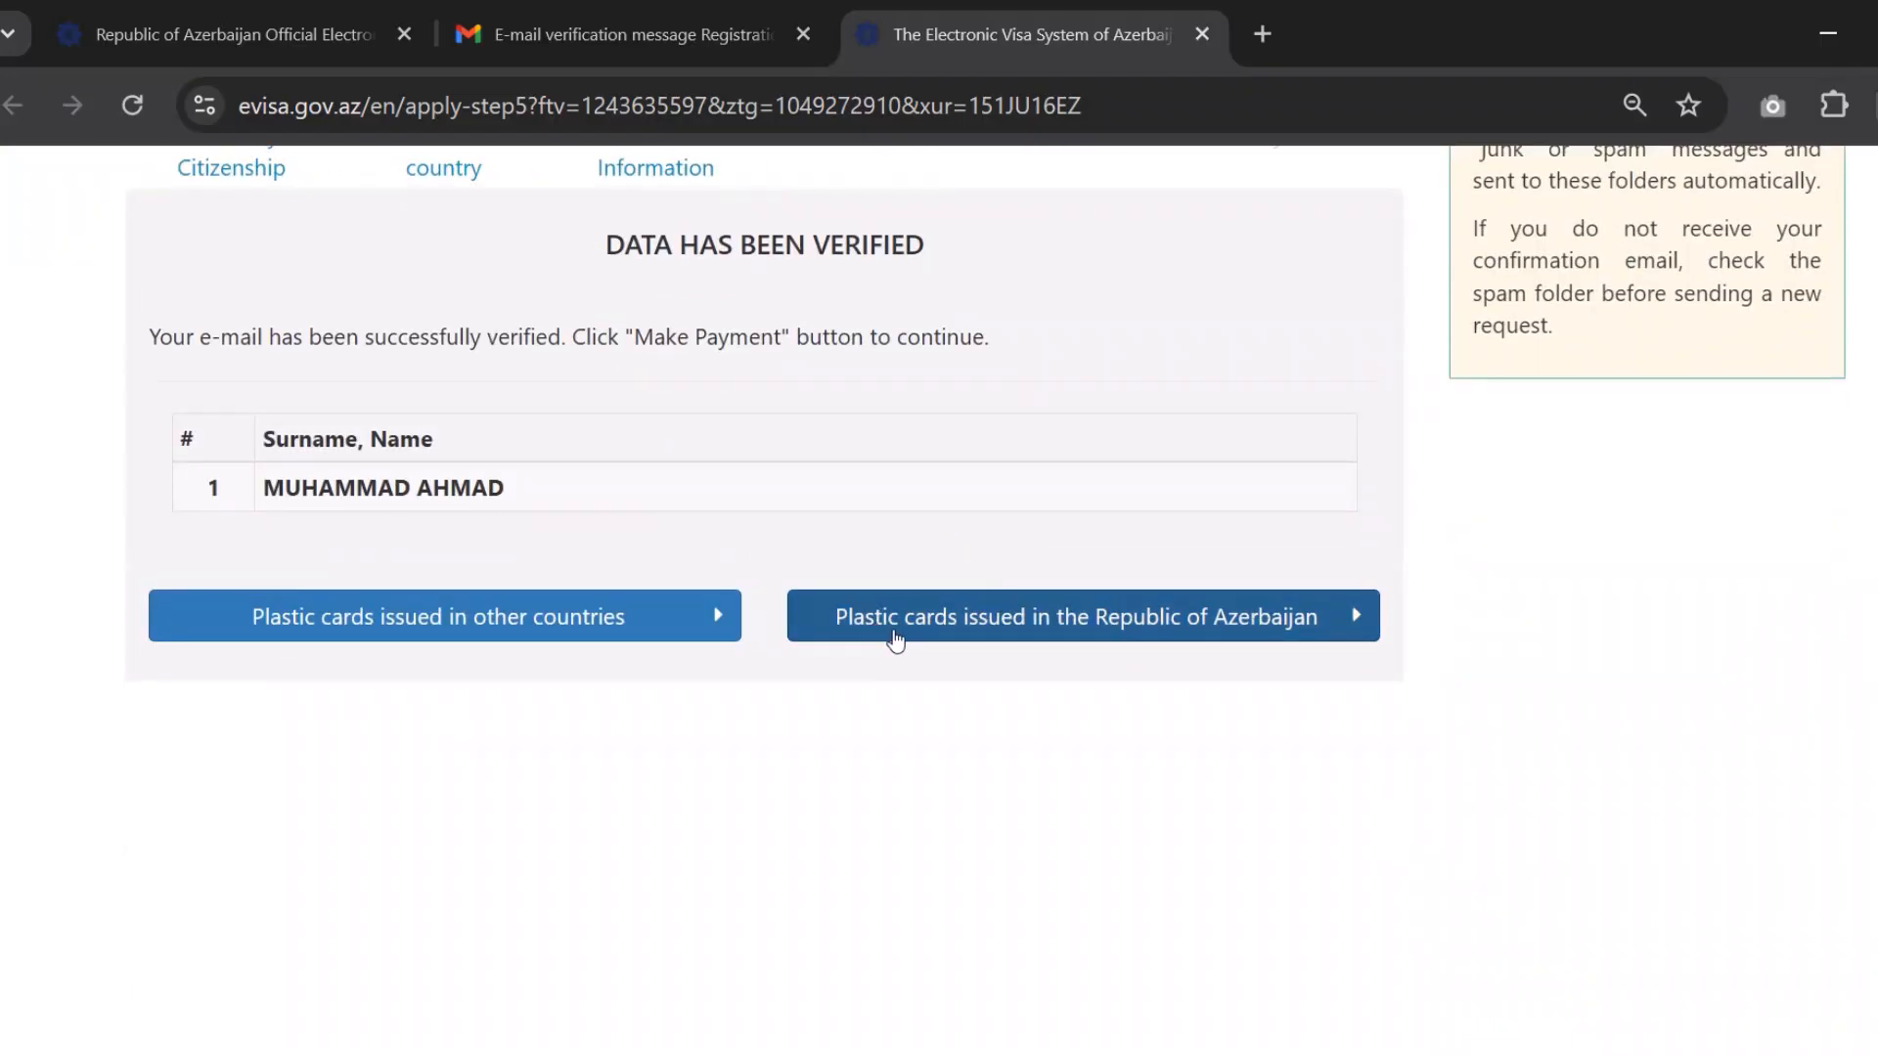
Choose payment with a card issued outside Azerbaijan and review the 30 USD AzeriCard payment form
{"action": "left_click", "coordinate": [468, 632]}
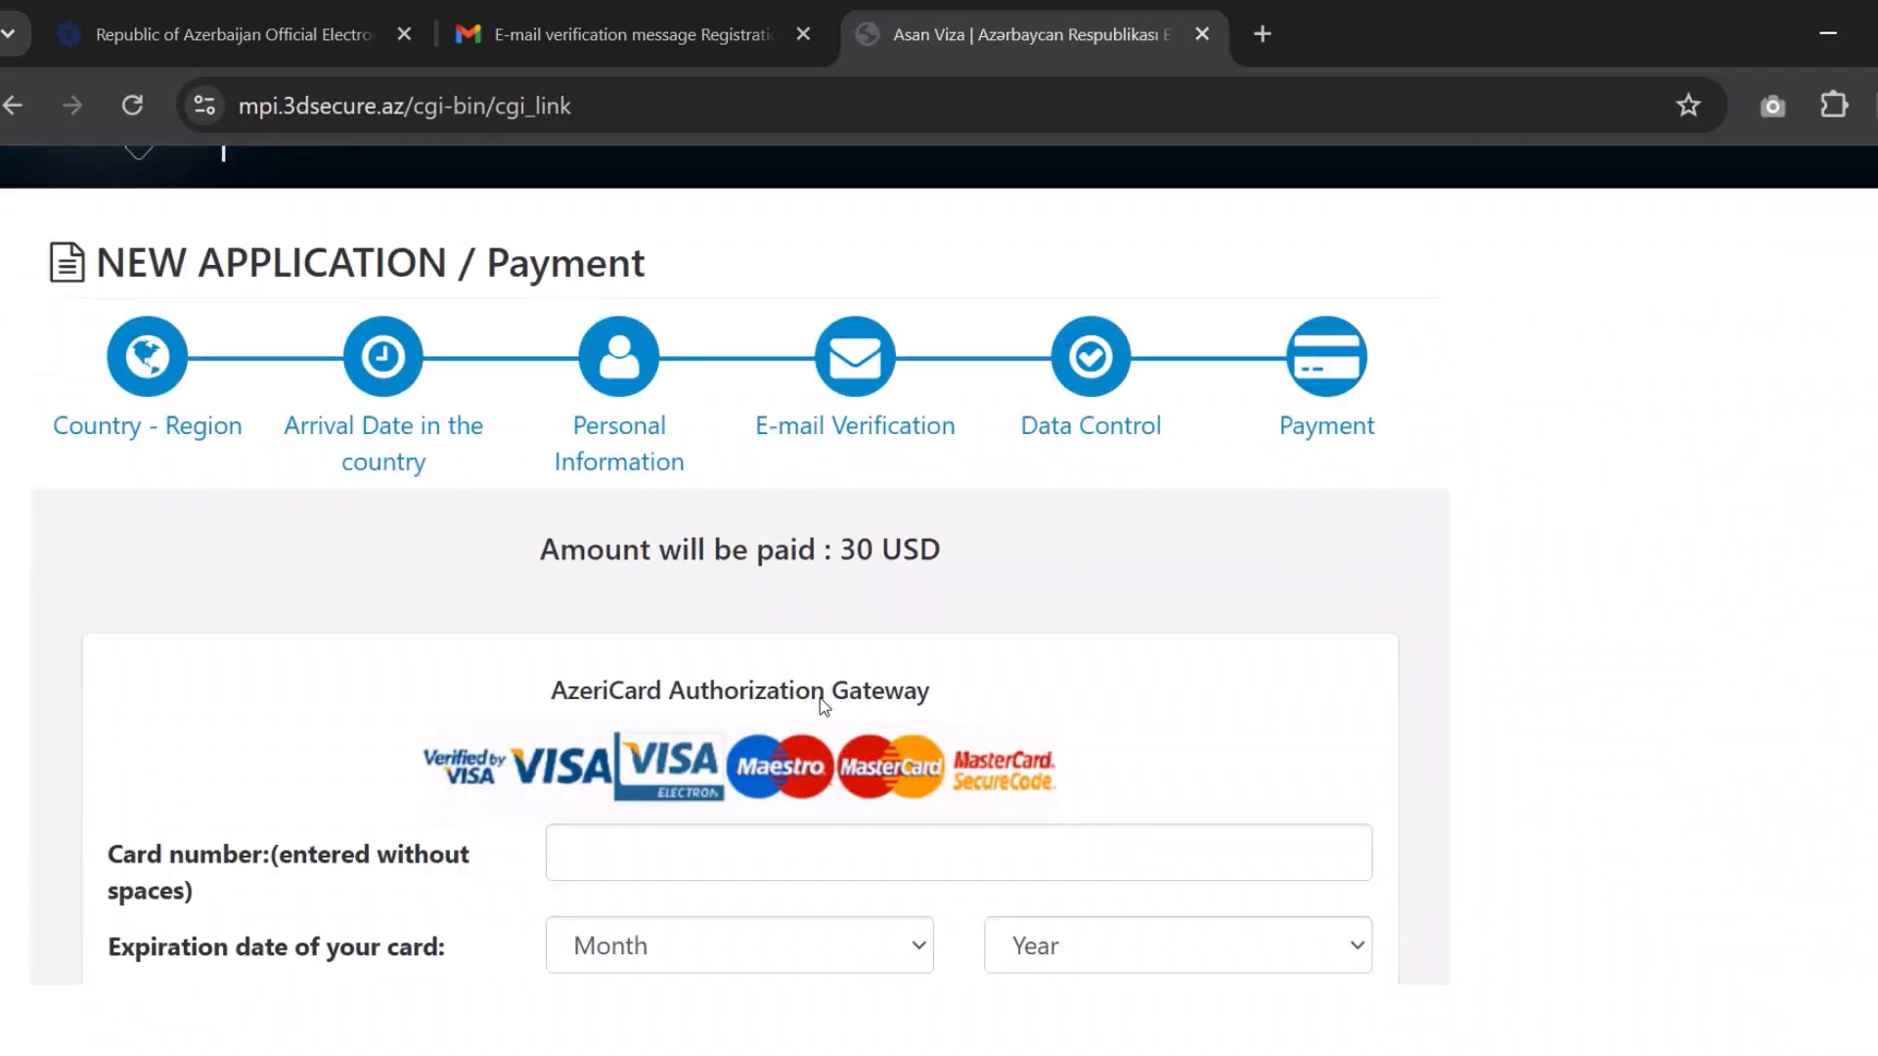
{"action": "scroll", "coordinate": [824, 707], "scroll_direction": "down", "scroll_amount": 2}
{"action": "scroll", "coordinate": [1022, 749], "scroll_direction": "down", "scroll_amount": 5}
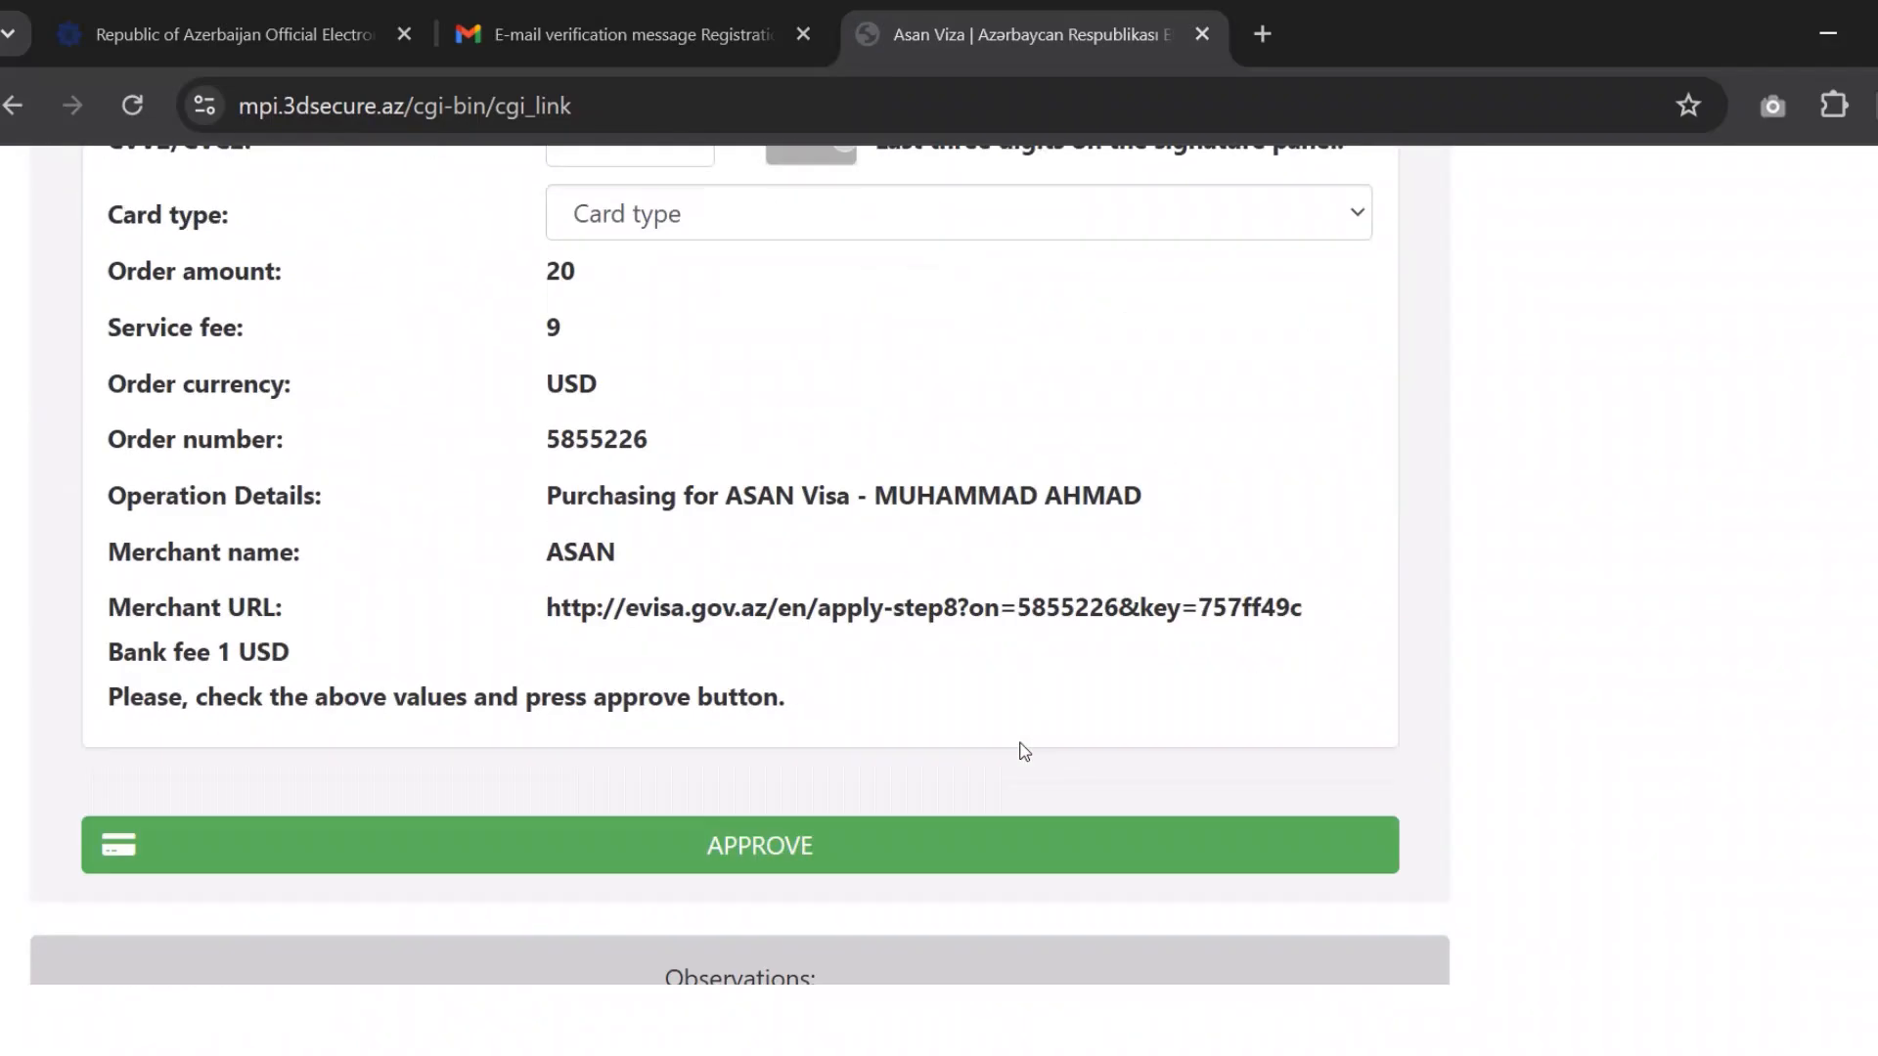
{"action": "scroll", "coordinate": [1046, 544], "scroll_direction": "up", "scroll_amount": 2}
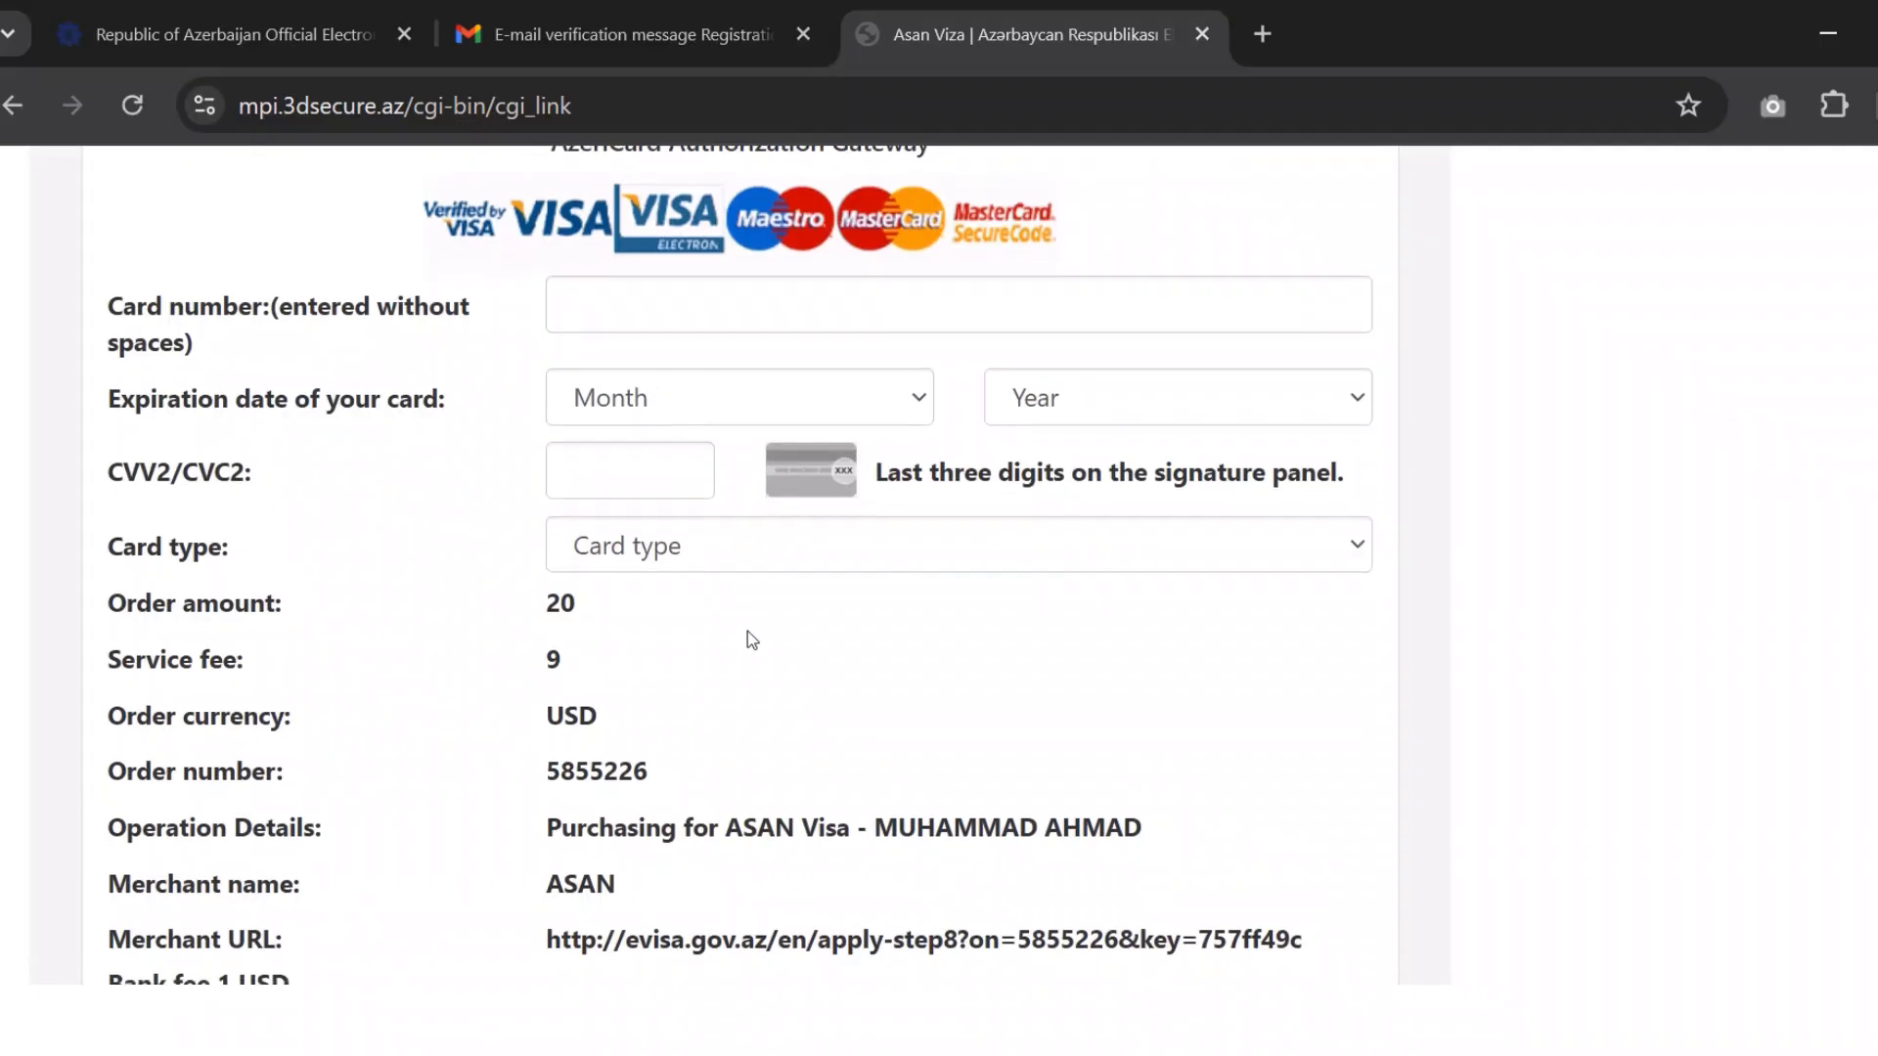
{"action": "scroll", "coordinate": [747, 631], "scroll_direction": "down", "scroll_amount": 3}
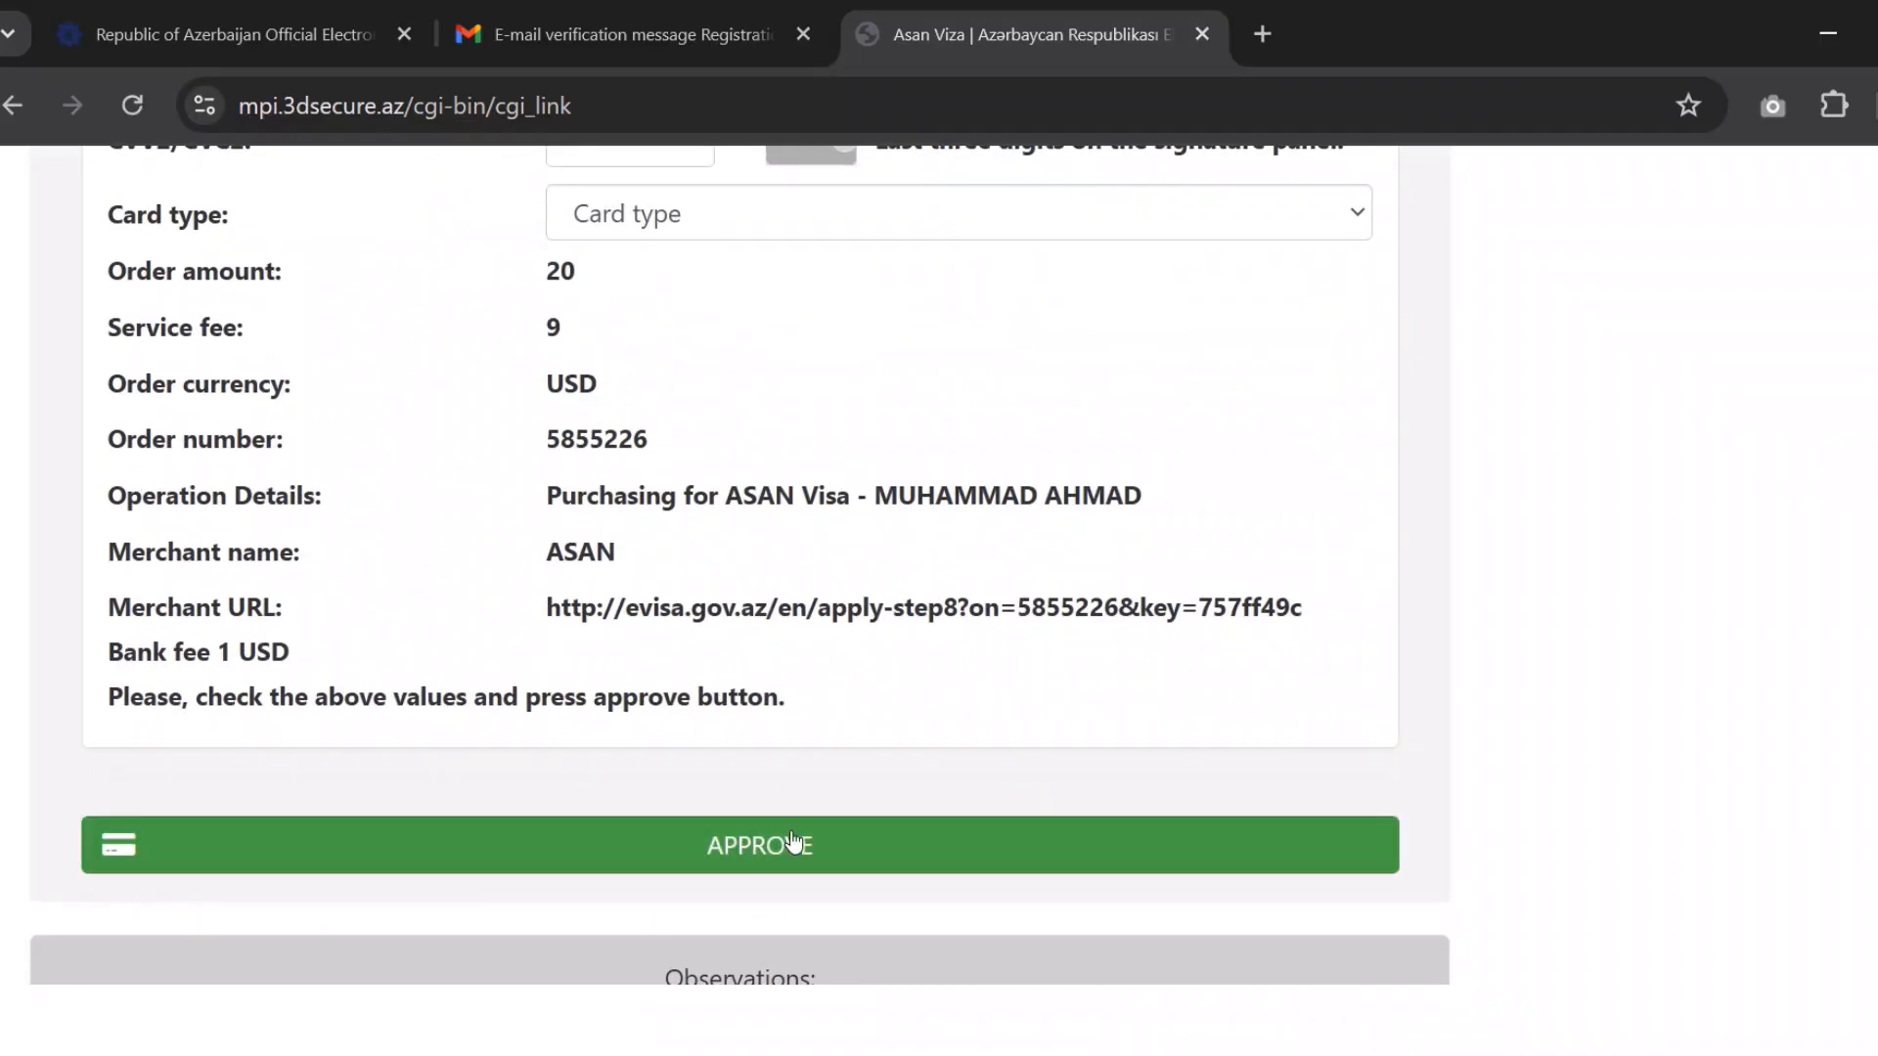